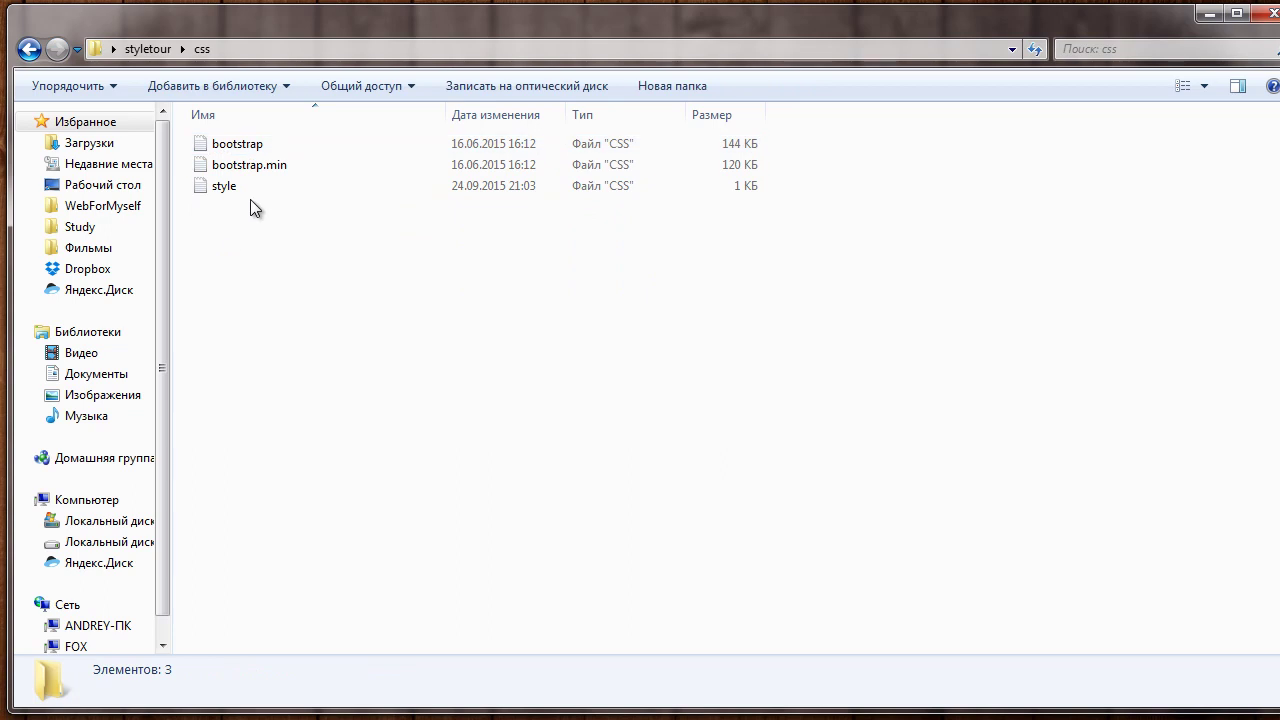
- Review the bootstrap, bootstrap.min and style files in the project's css folder
click(250, 164)
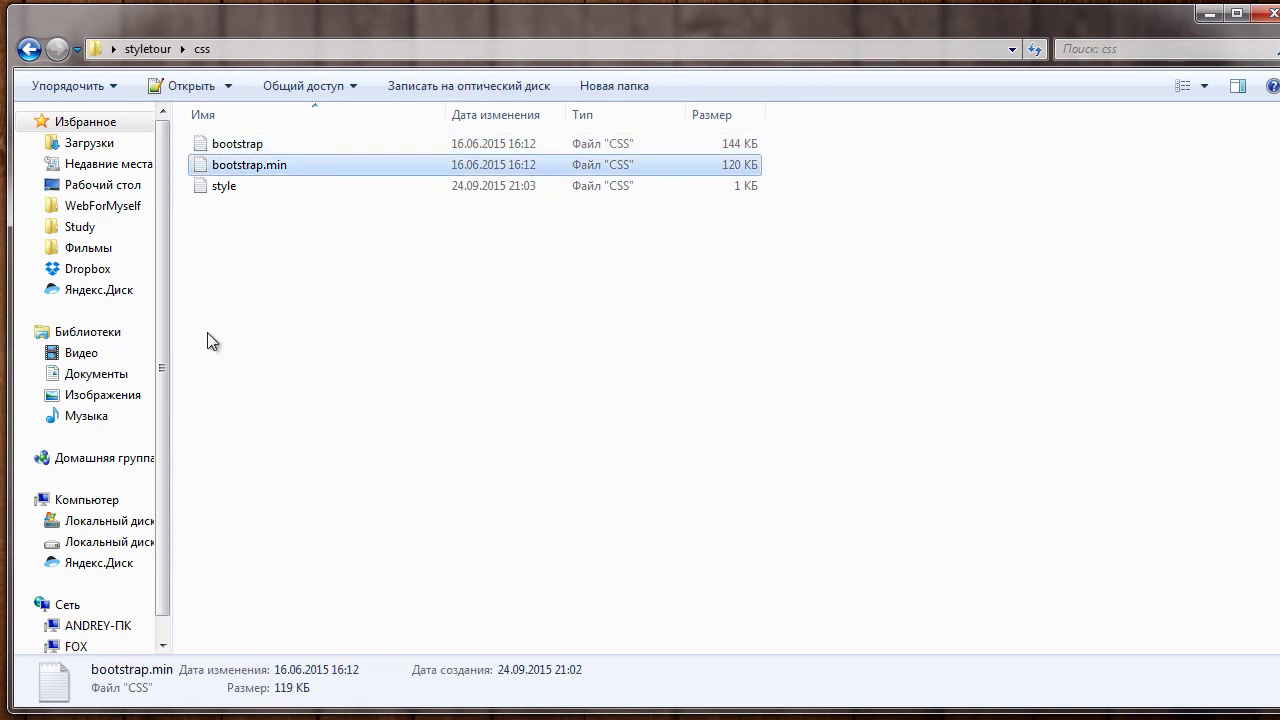
click(248, 146)
click(248, 165)
click(235, 146)
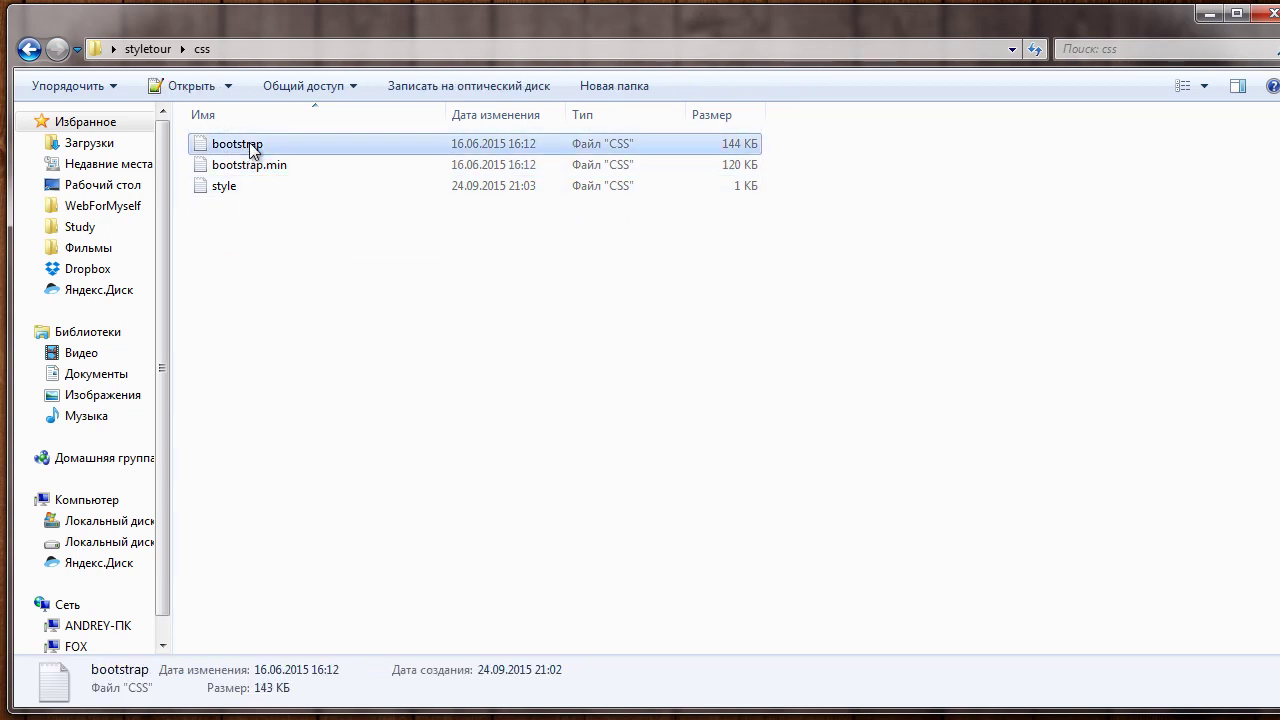
click(228, 188)
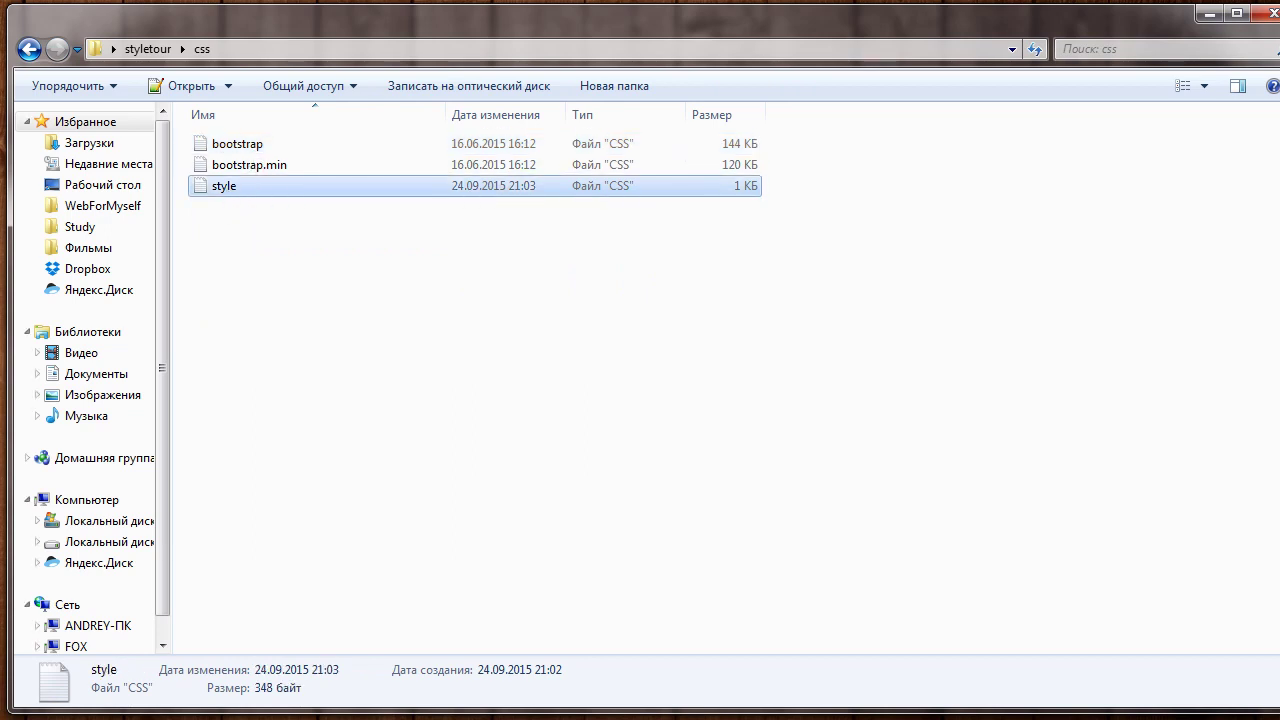
- Switch to Sublime Text, expand the project's css folder and examine the stylesheet links in index.html
key(alt+Tab)
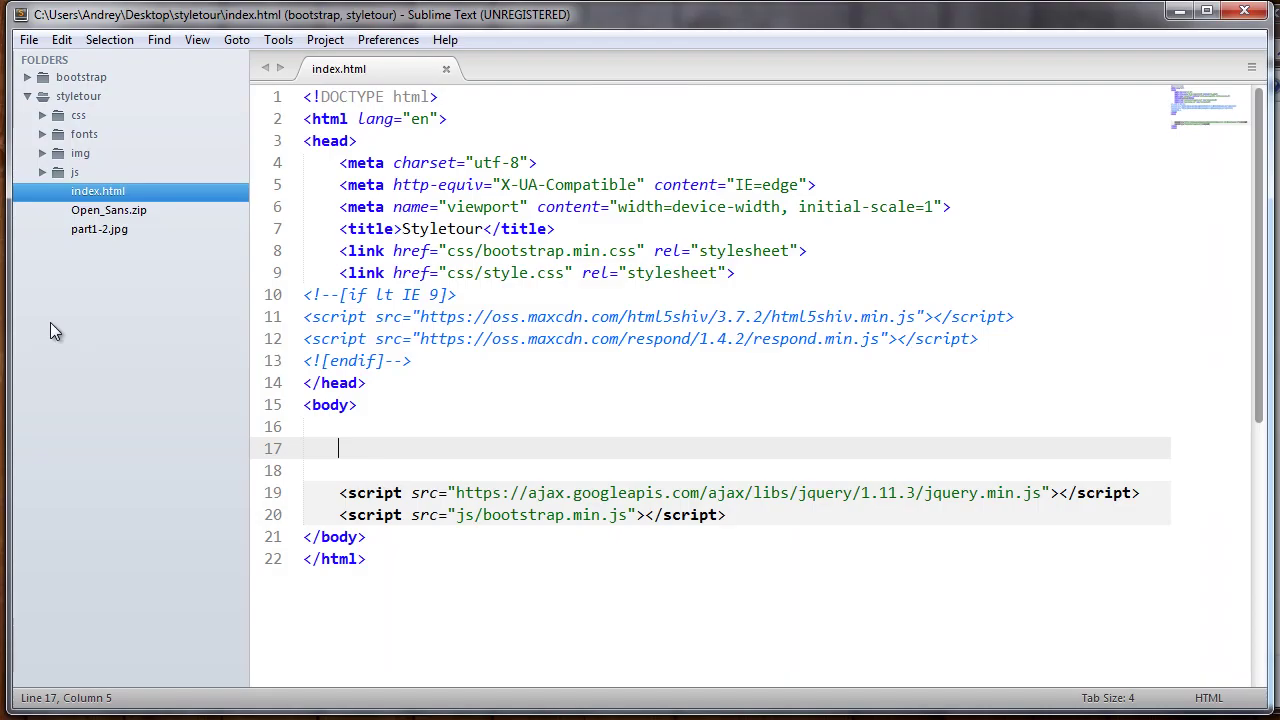
click(80, 116)
drag(420, 272, 672, 281)
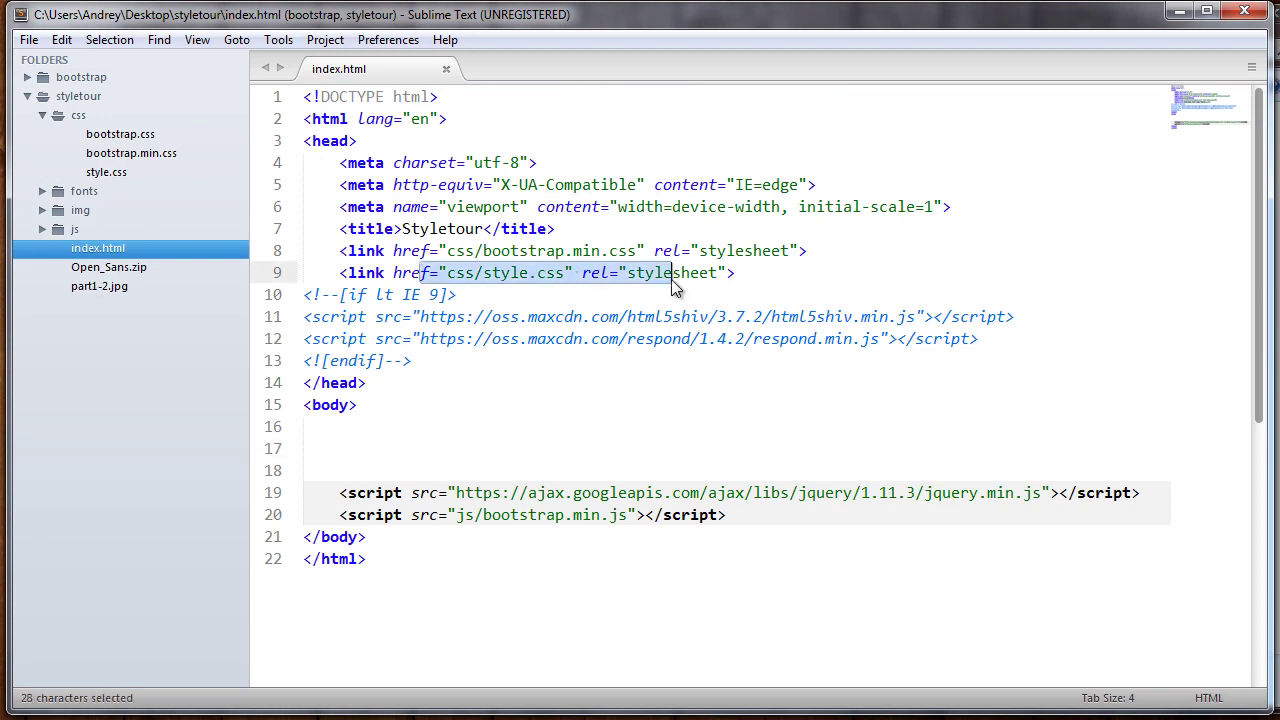
drag(811, 251, 690, 272)
- Open style.css, examine its media queries for large, medium, small and extra small devices, and close the file
double_click(105, 171)
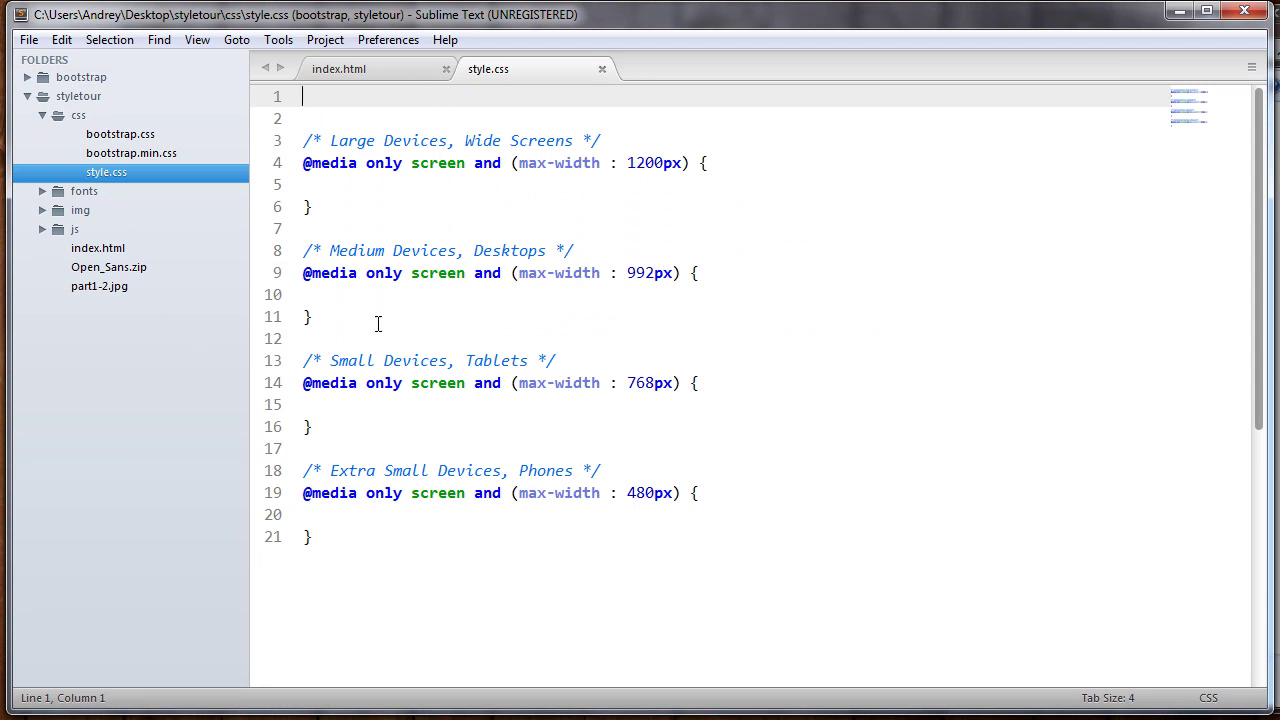
drag(326, 548, 283, 147)
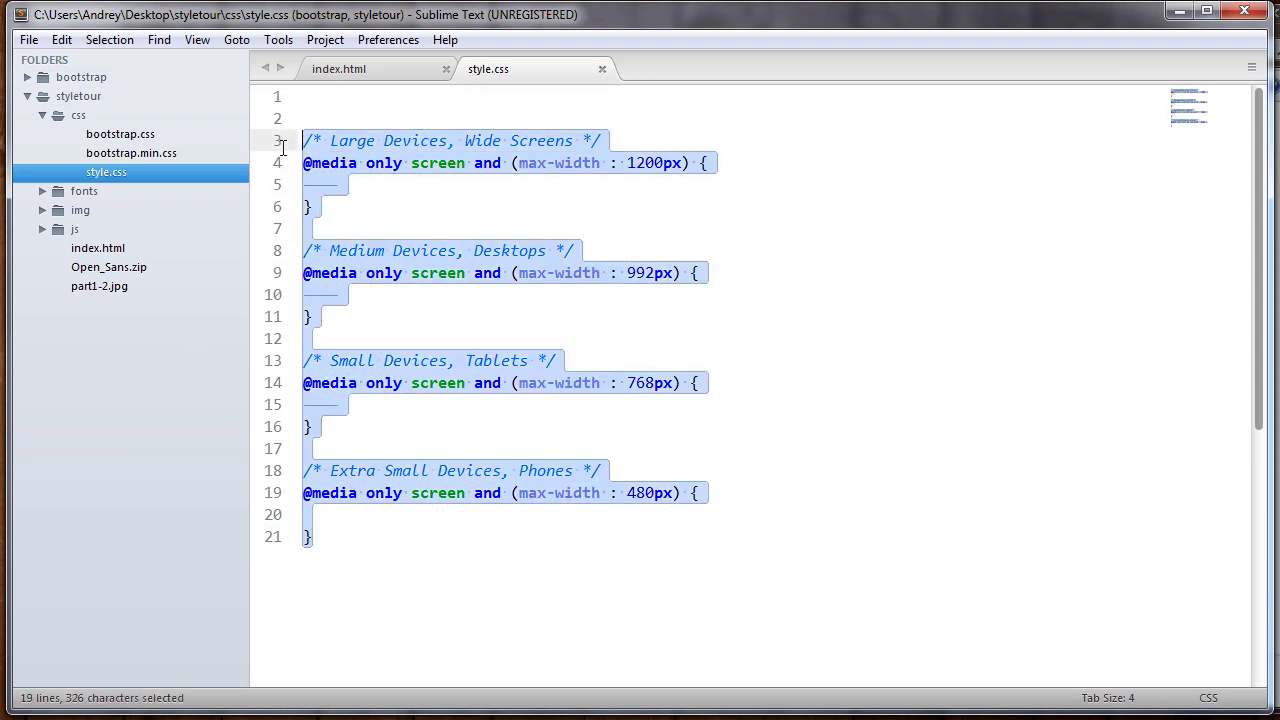
click(457, 205)
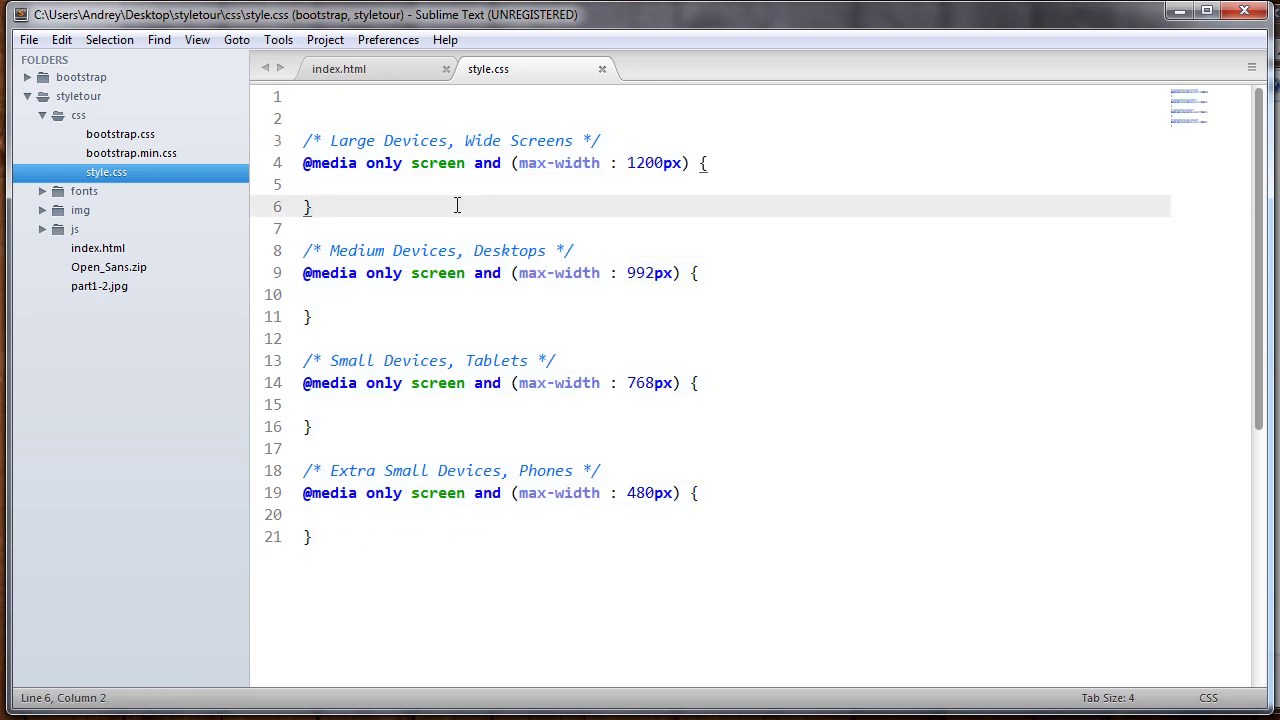
drag(366, 163, 665, 163)
drag(350, 280, 550, 272)
triple_click(374, 392)
drag(357, 492, 597, 492)
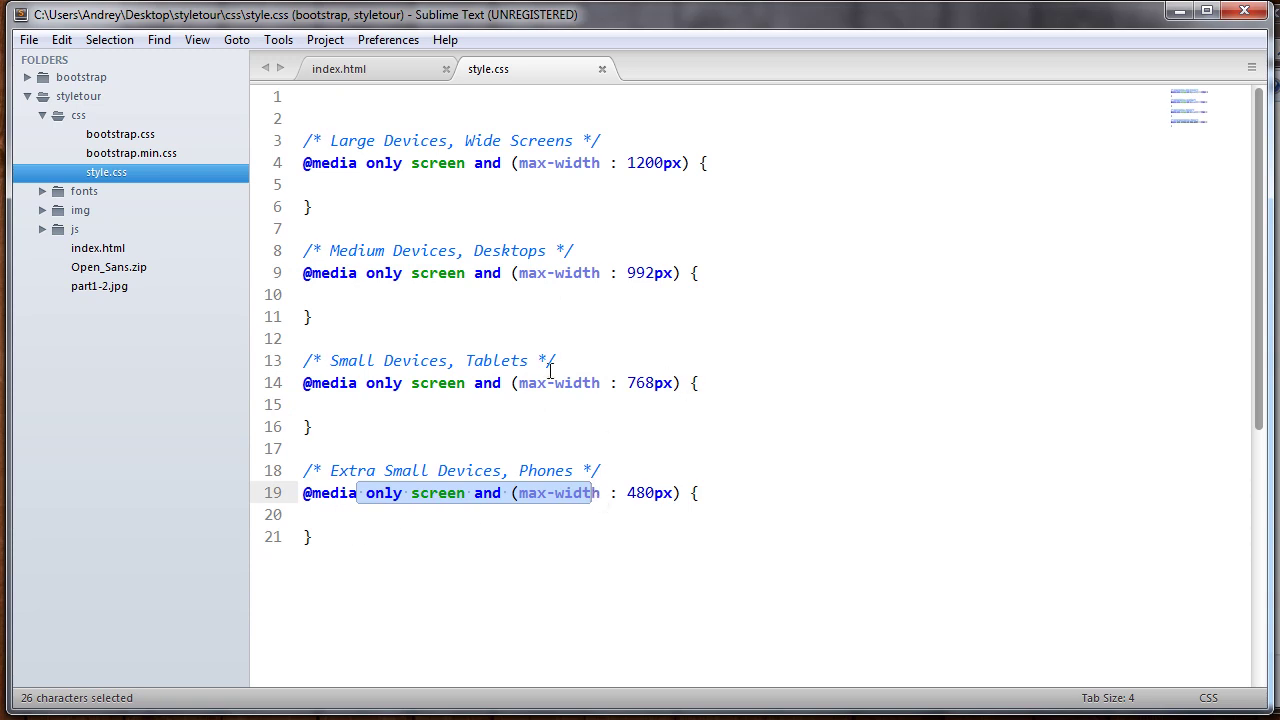
drag(624, 382, 720, 384)
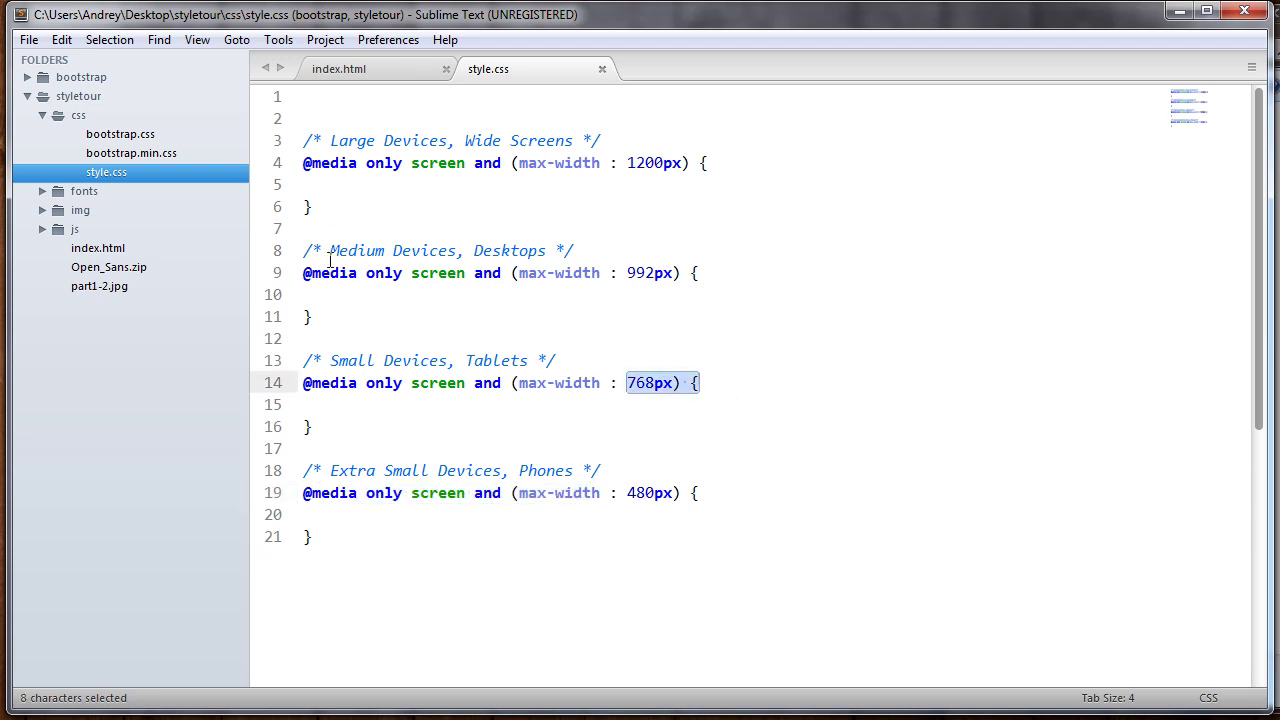
click(322, 340)
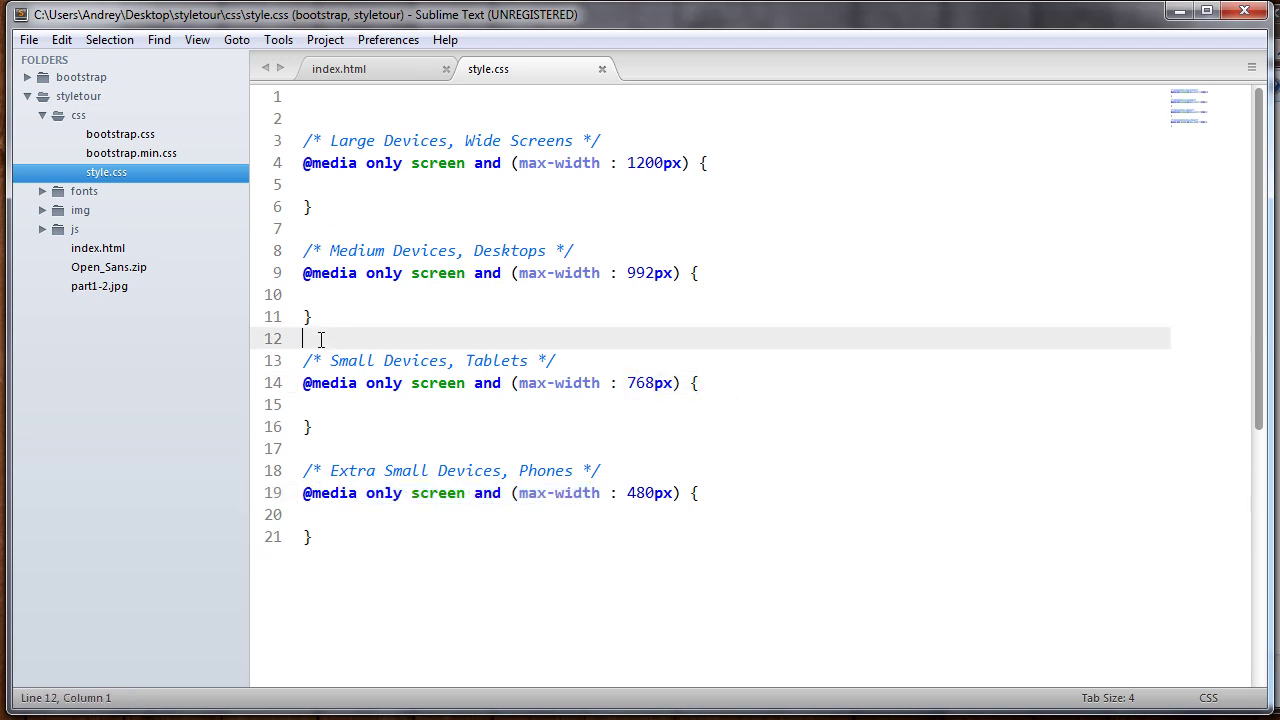
click(602, 70)
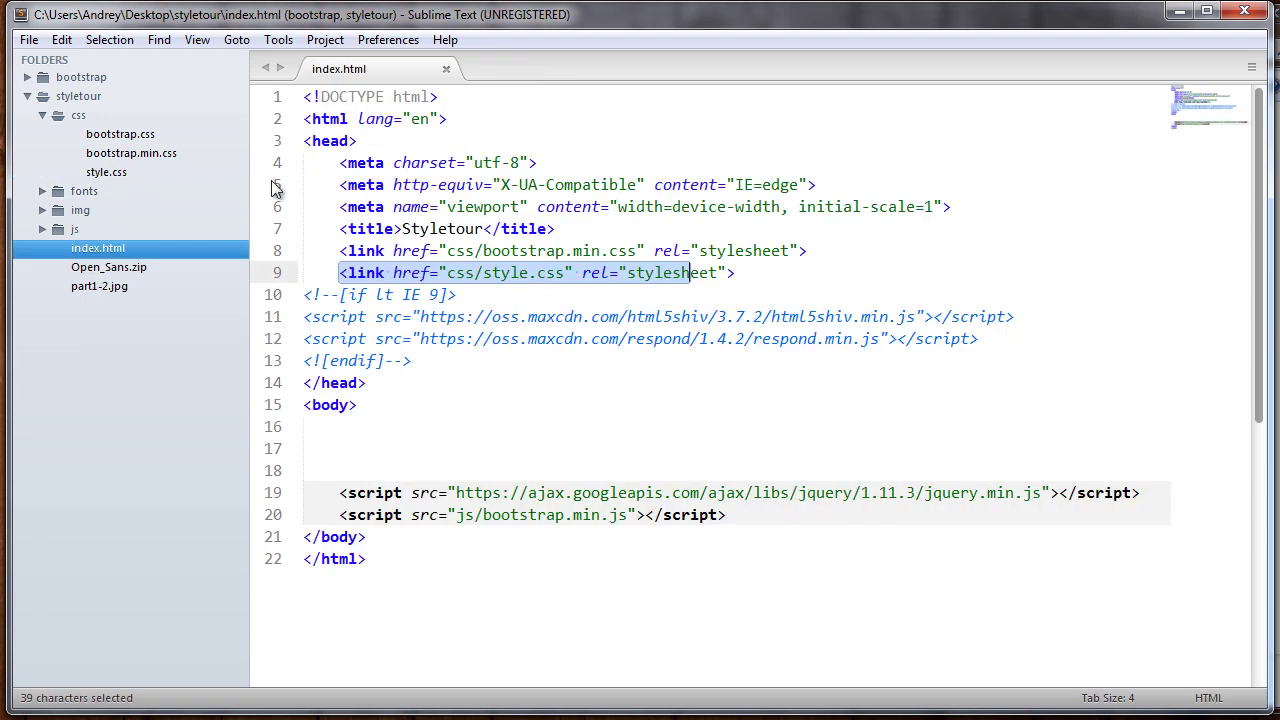
- Examine the IE 9 conditional scripts in the head of index.html and the script includes at the end of the body
click(488, 231)
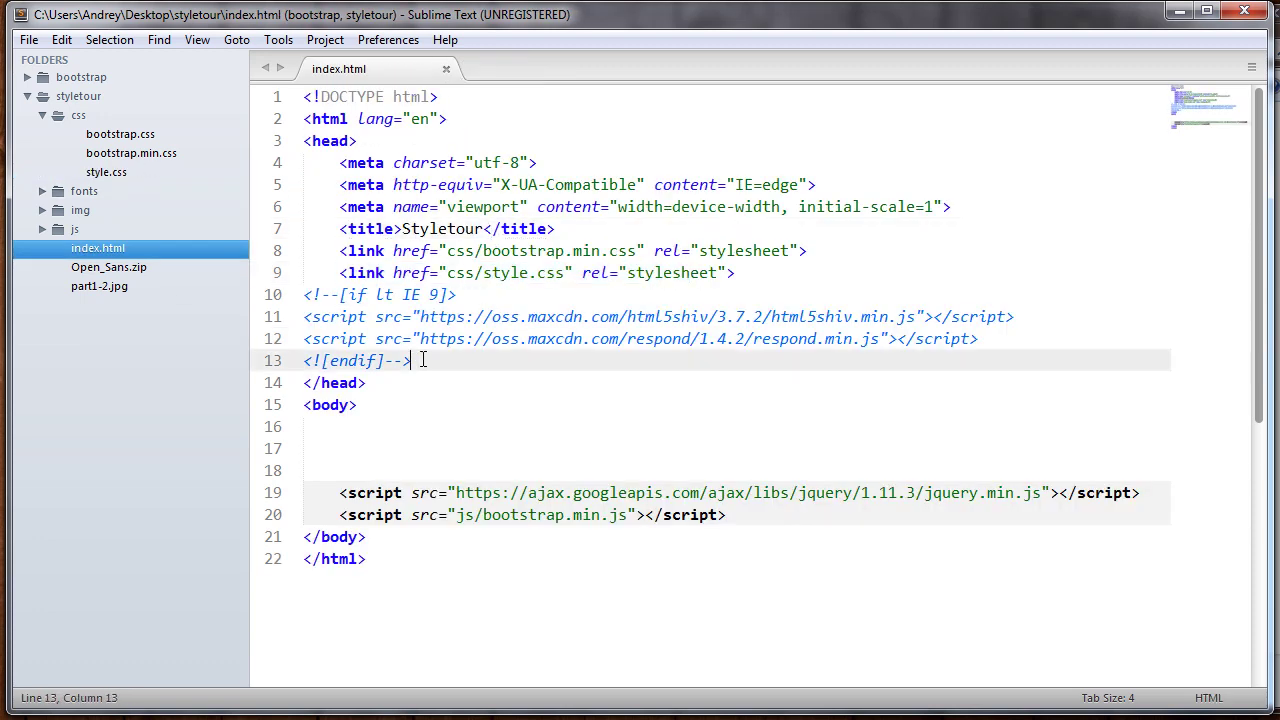
drag(426, 361, 297, 296)
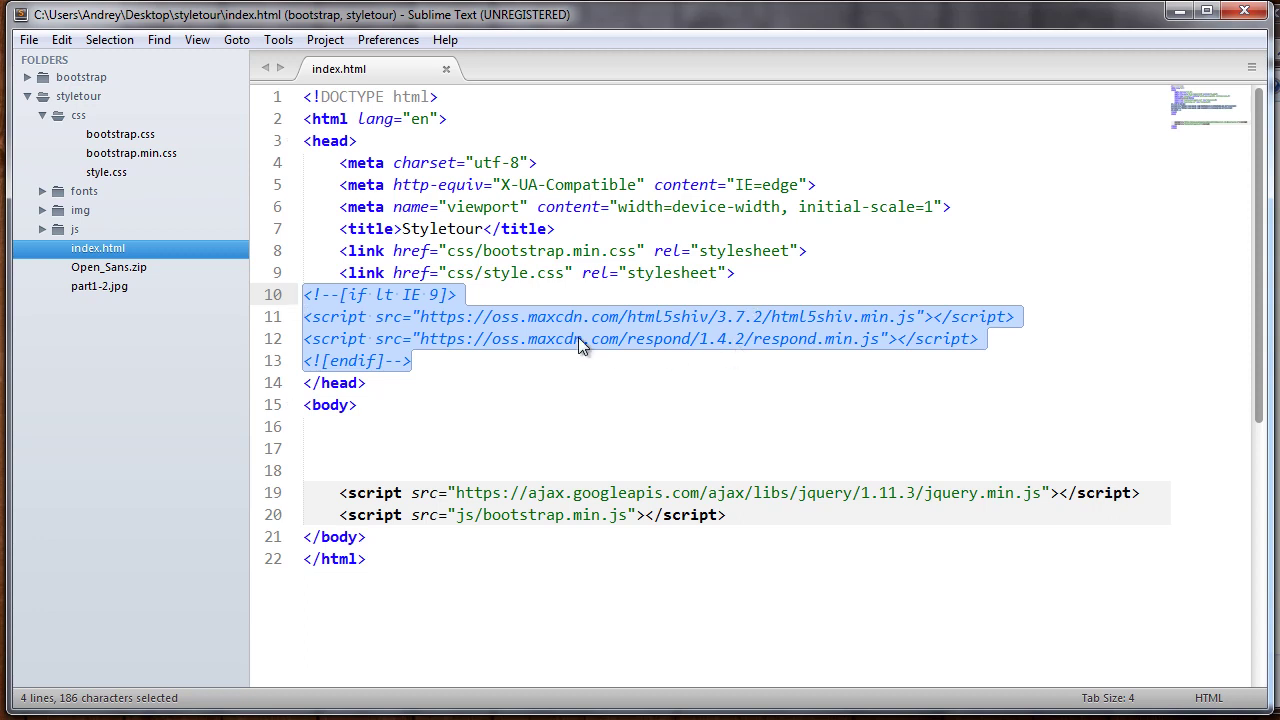
click(450, 294)
drag(376, 294, 470, 294)
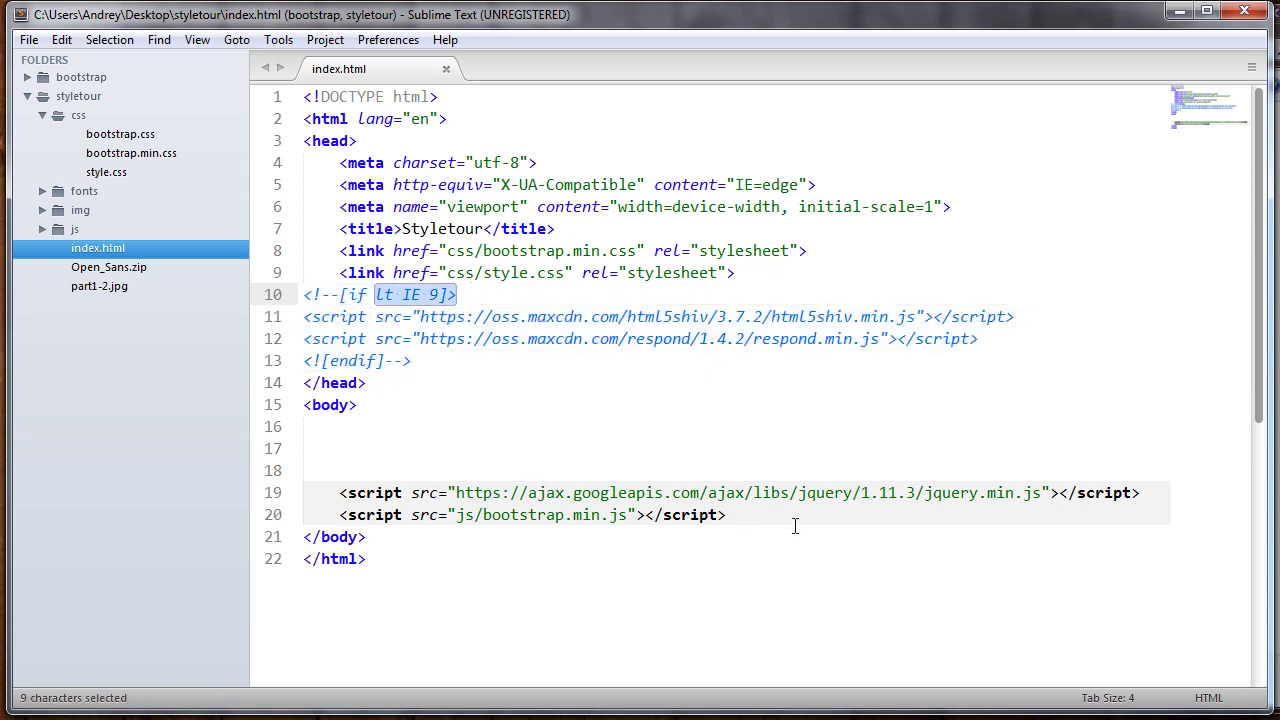
drag(1076, 493, 341, 511)
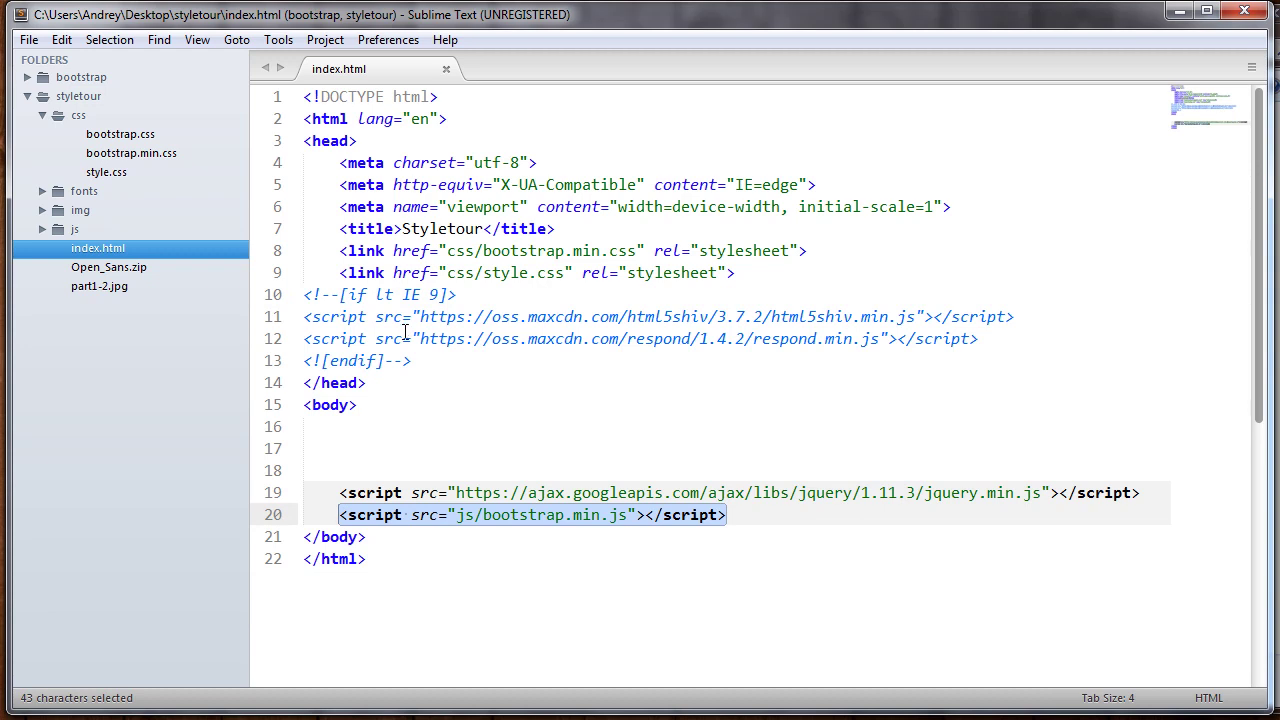
- Return to the file manager, go up to the styletour folder and review its subfolders, index page, font archive and design files
click(1179, 11)
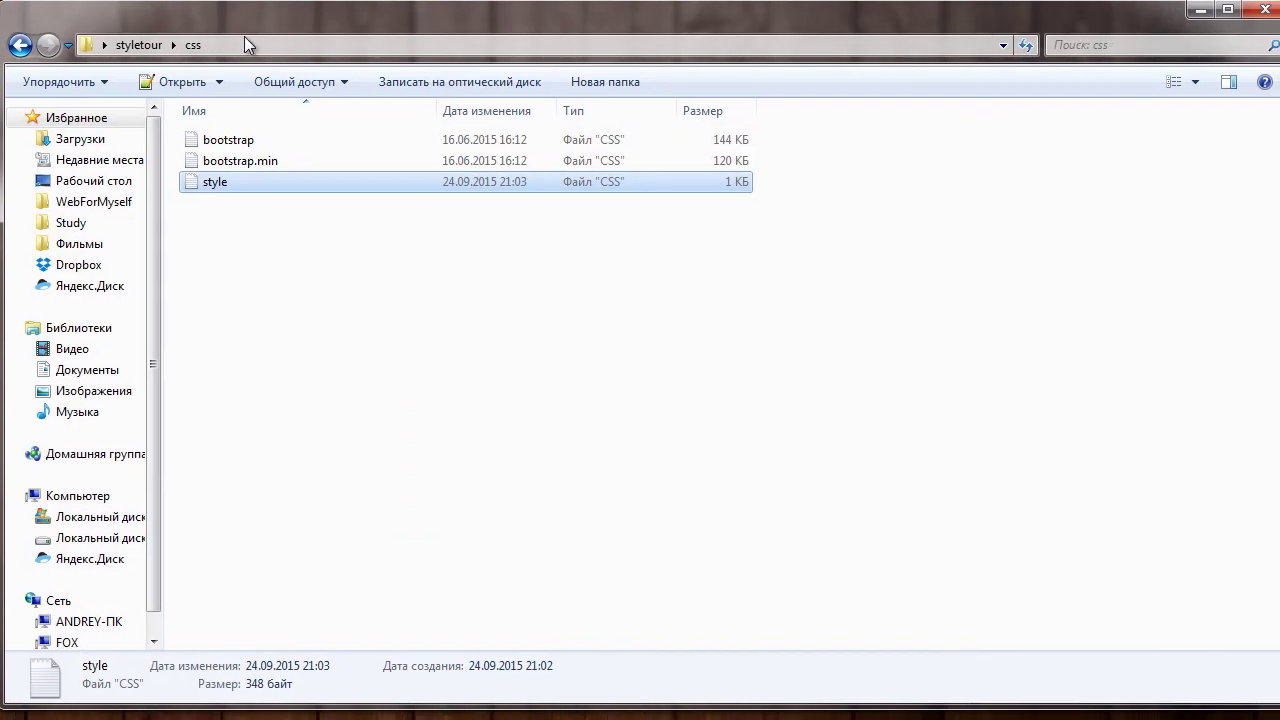
click(140, 46)
click(213, 161)
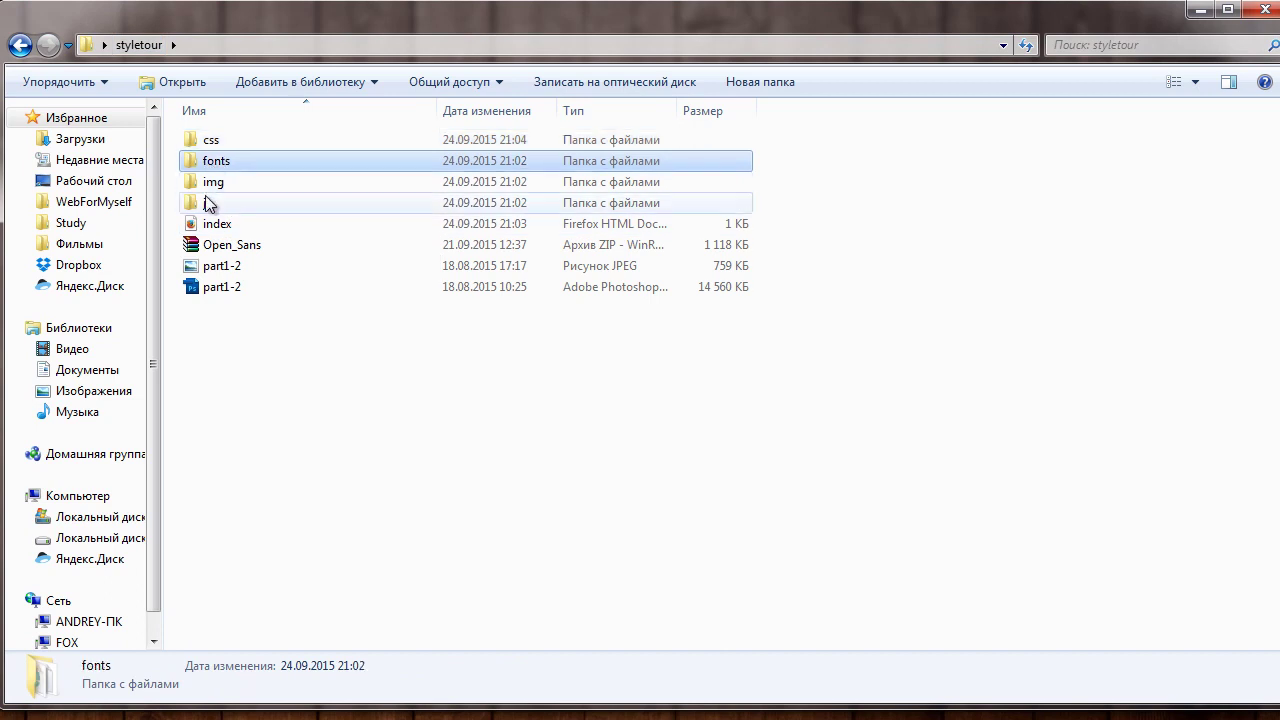
click(209, 202)
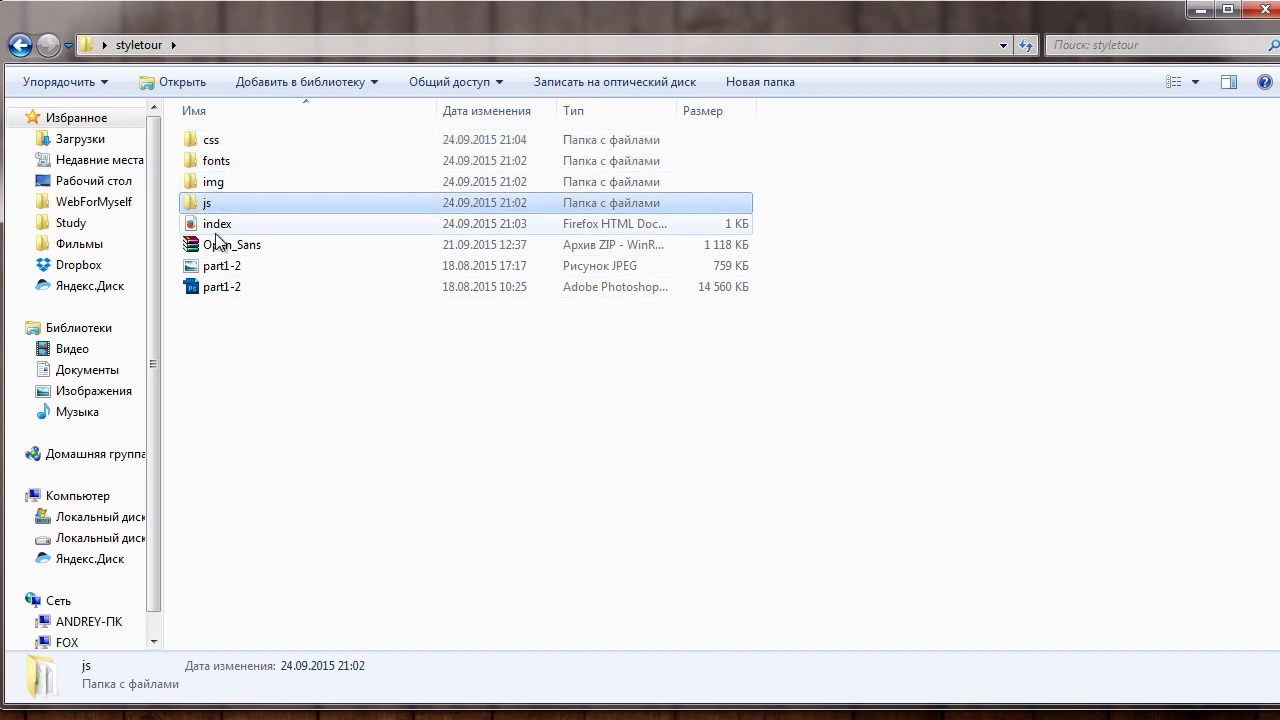
click(216, 228)
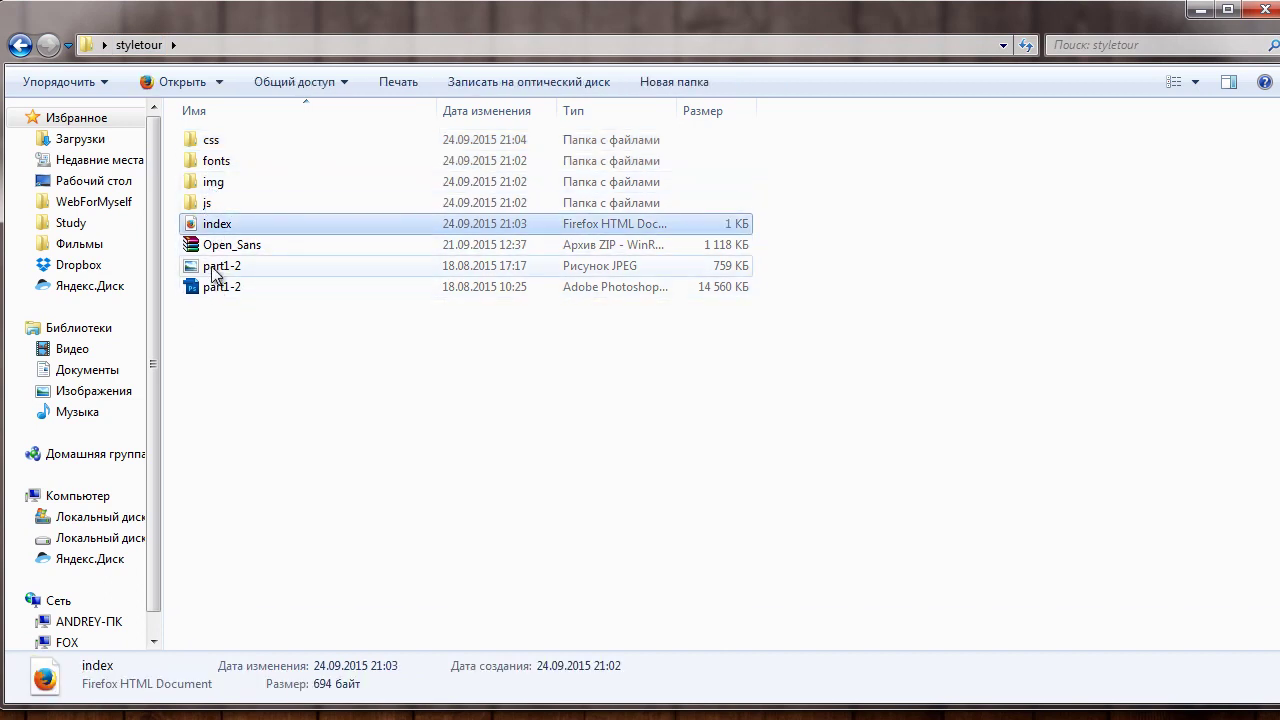
click(229, 366)
drag(226, 340, 215, 252)
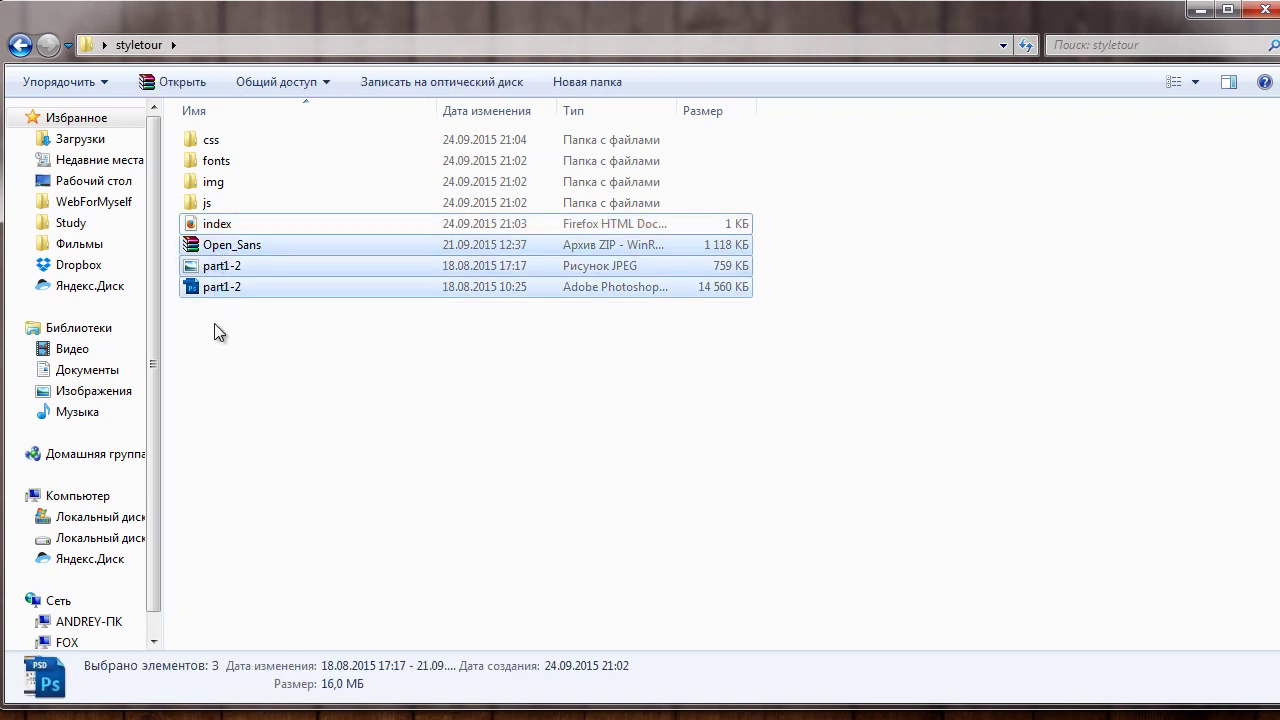
- Open the part1-2 PSD layout in Photoshop, view it at 100%, and minimize the program
click(239, 268)
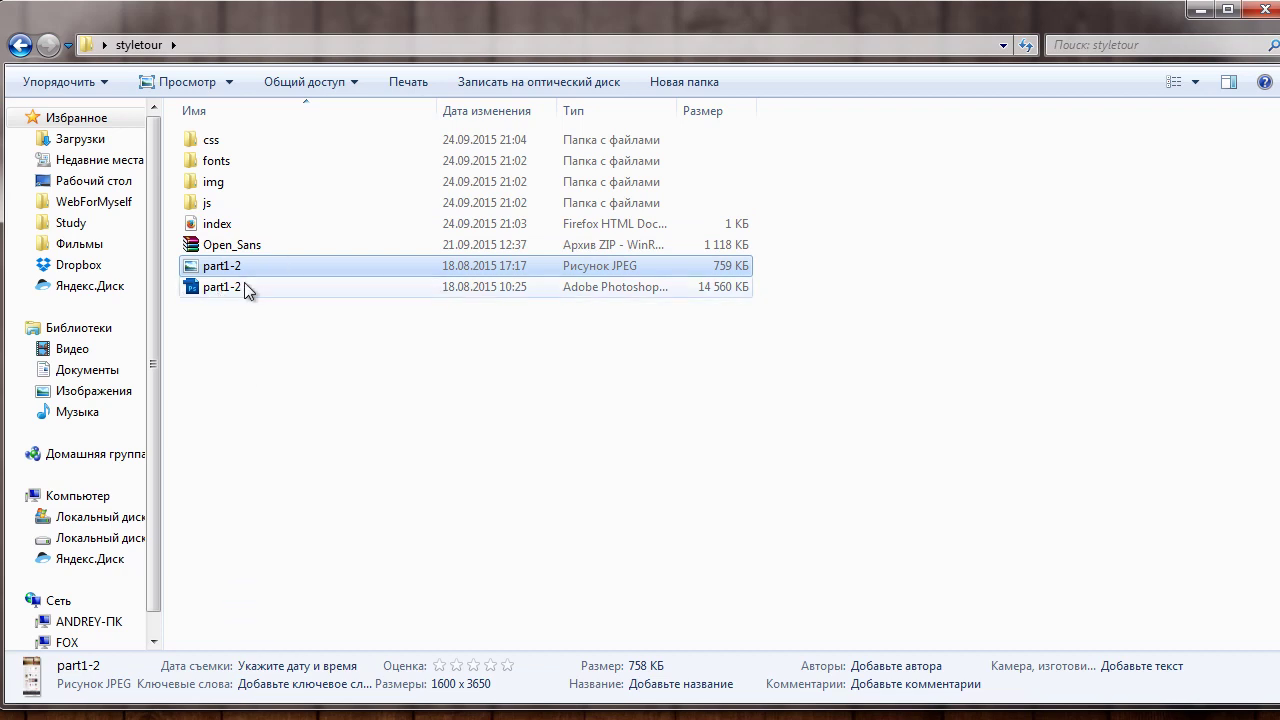
click(244, 286)
double_click(341, 286)
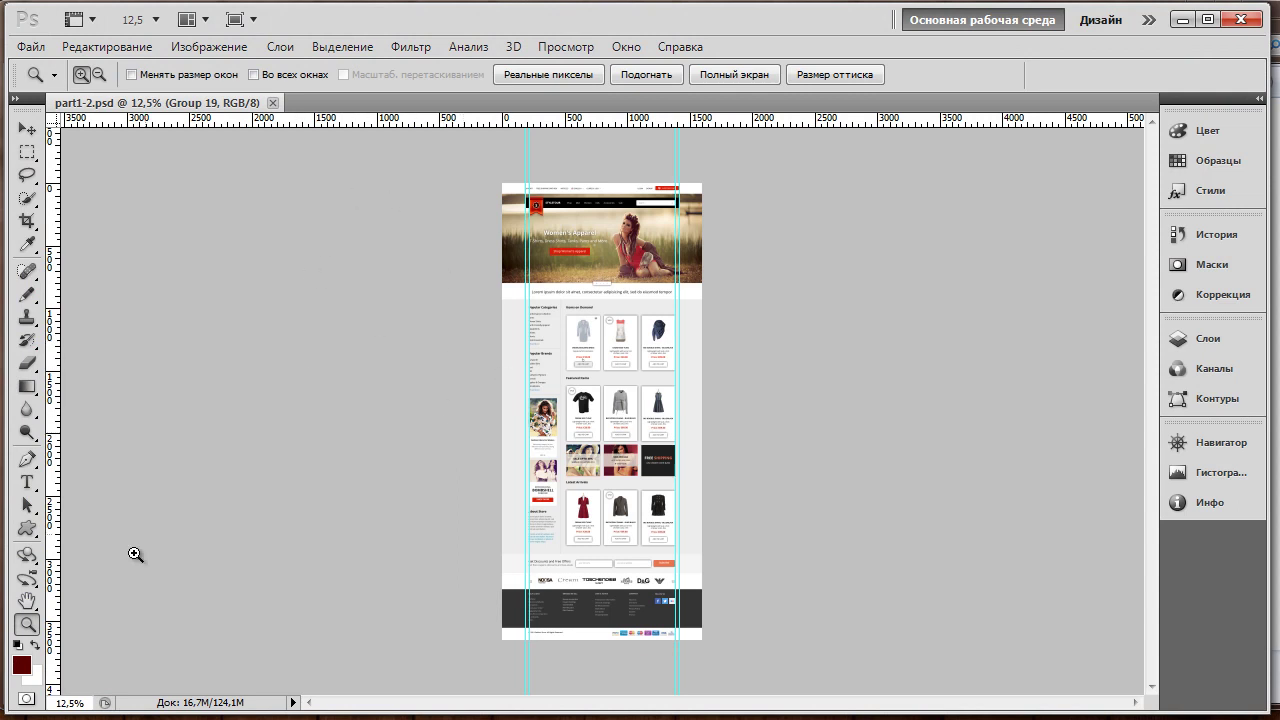
double_click(28, 626)
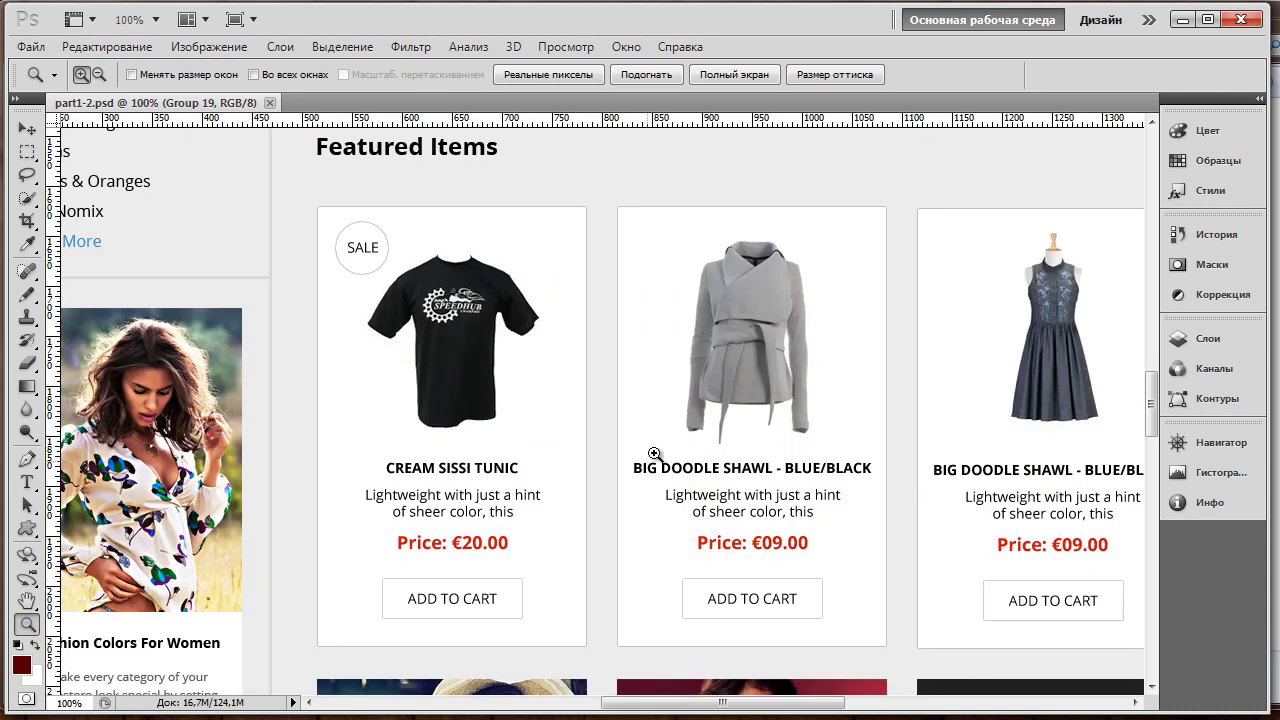
click(1183, 21)
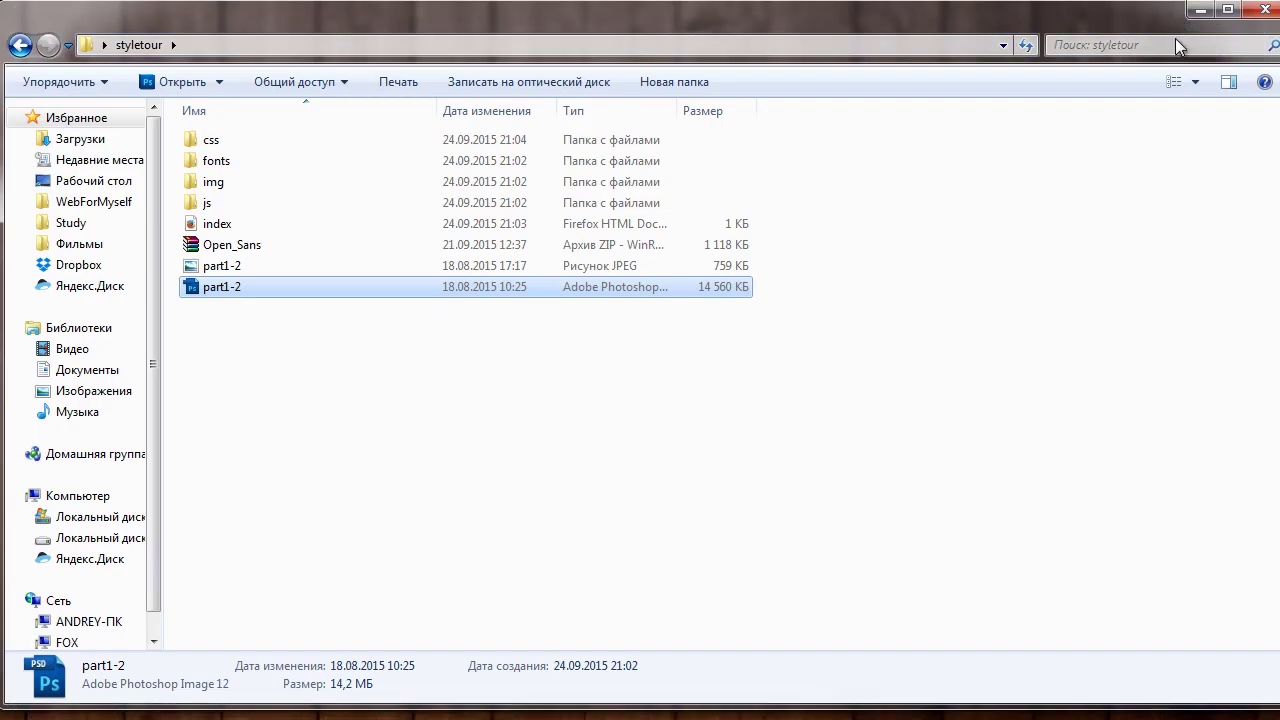
- Open the Open_Sans archive in WinRAR, look over the Bold, Light and Regular fonts, and preview OpenSans-Bold.ttf
click(231, 246)
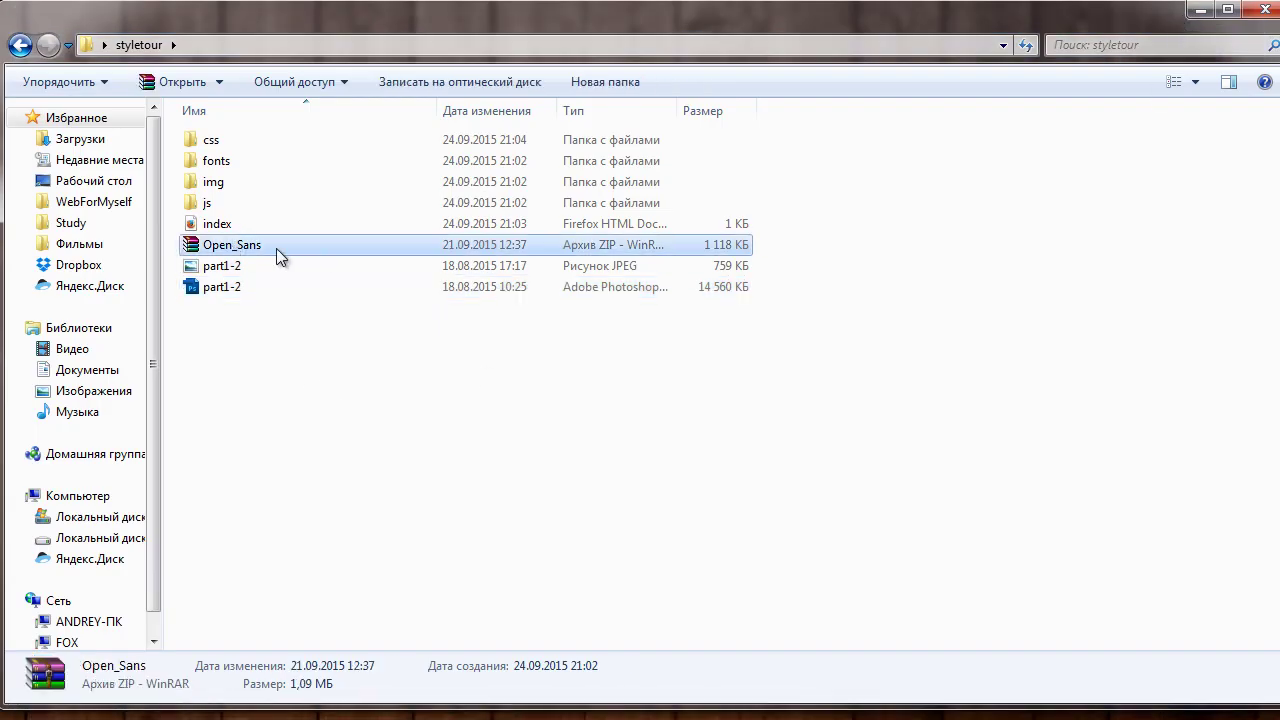
double_click(276, 248)
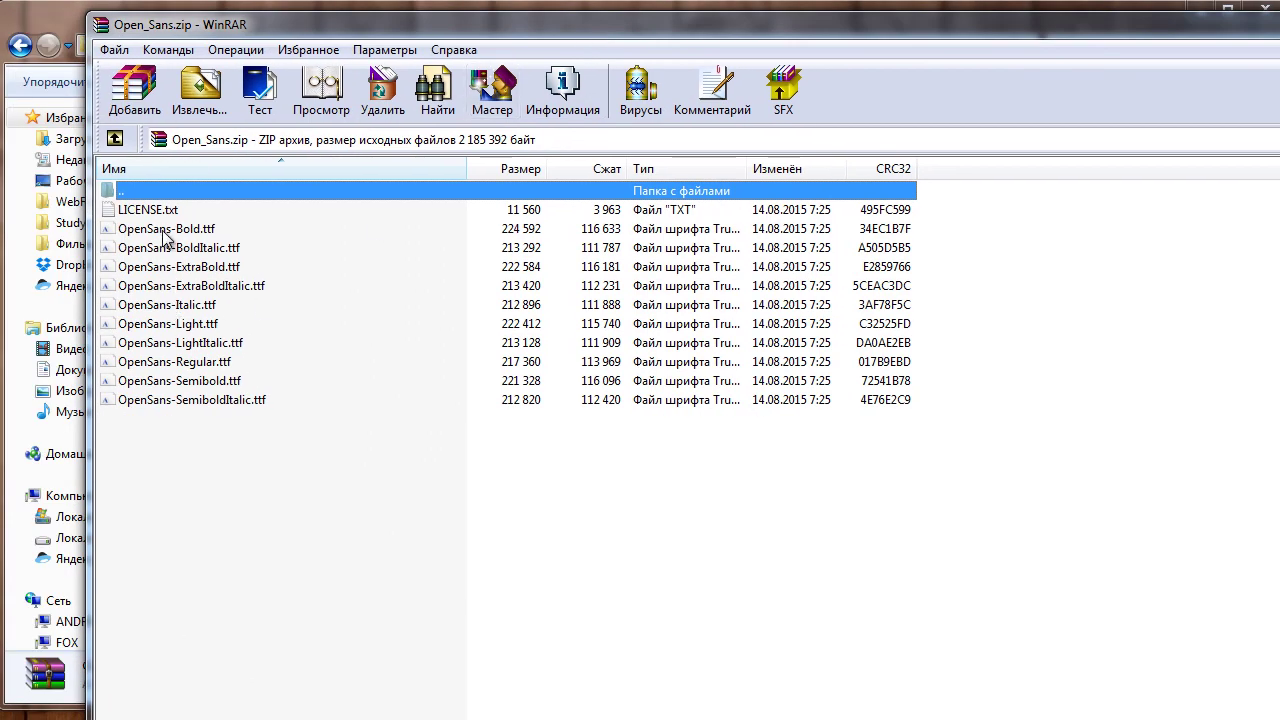
click(164, 232)
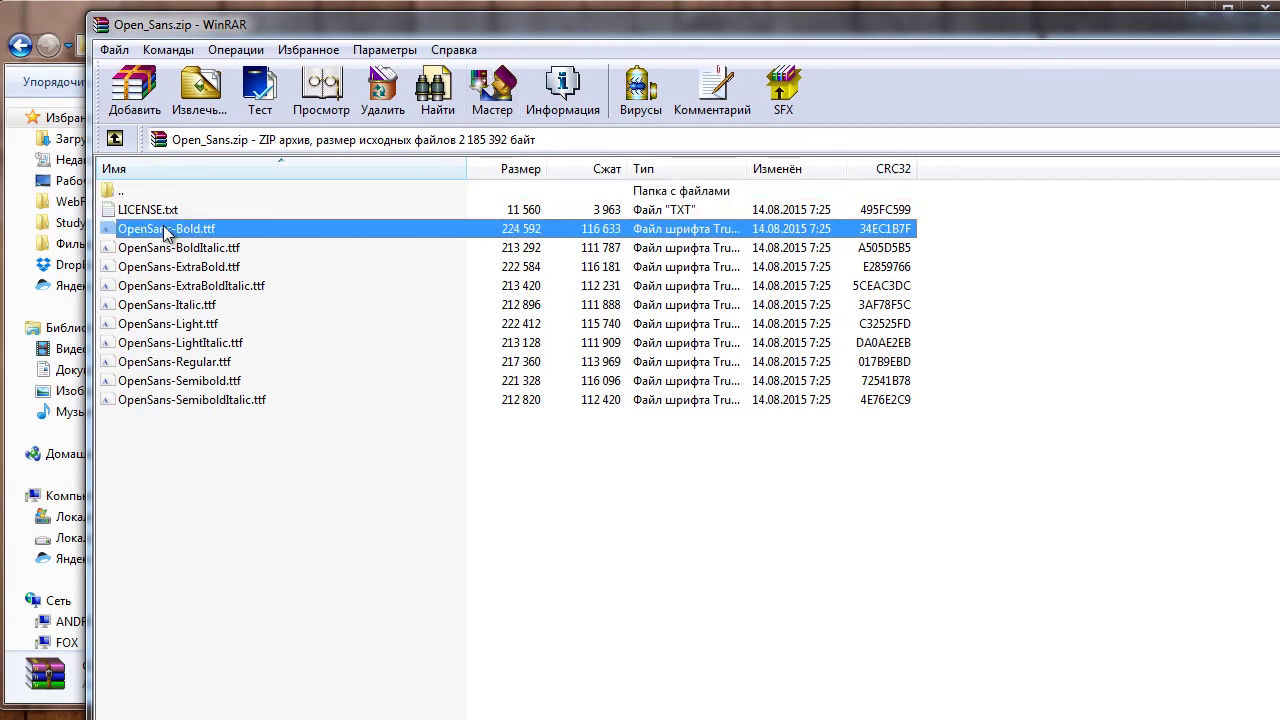
click(168, 326)
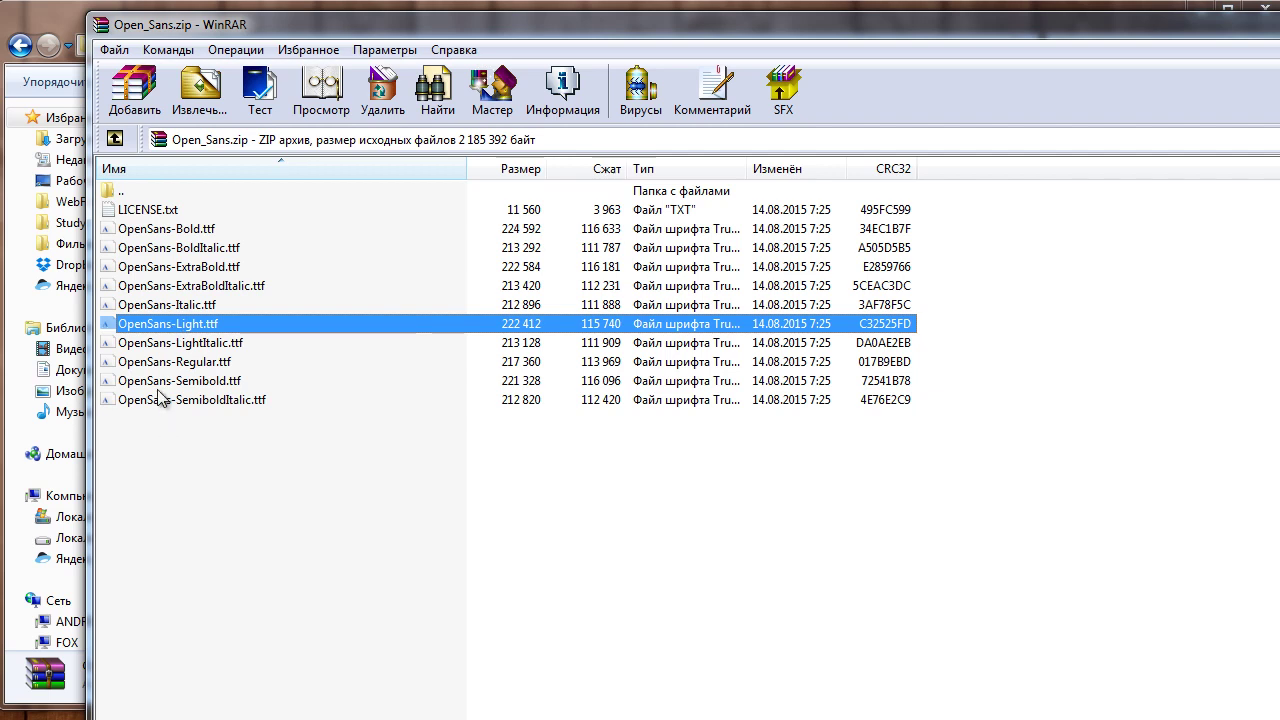
click(163, 366)
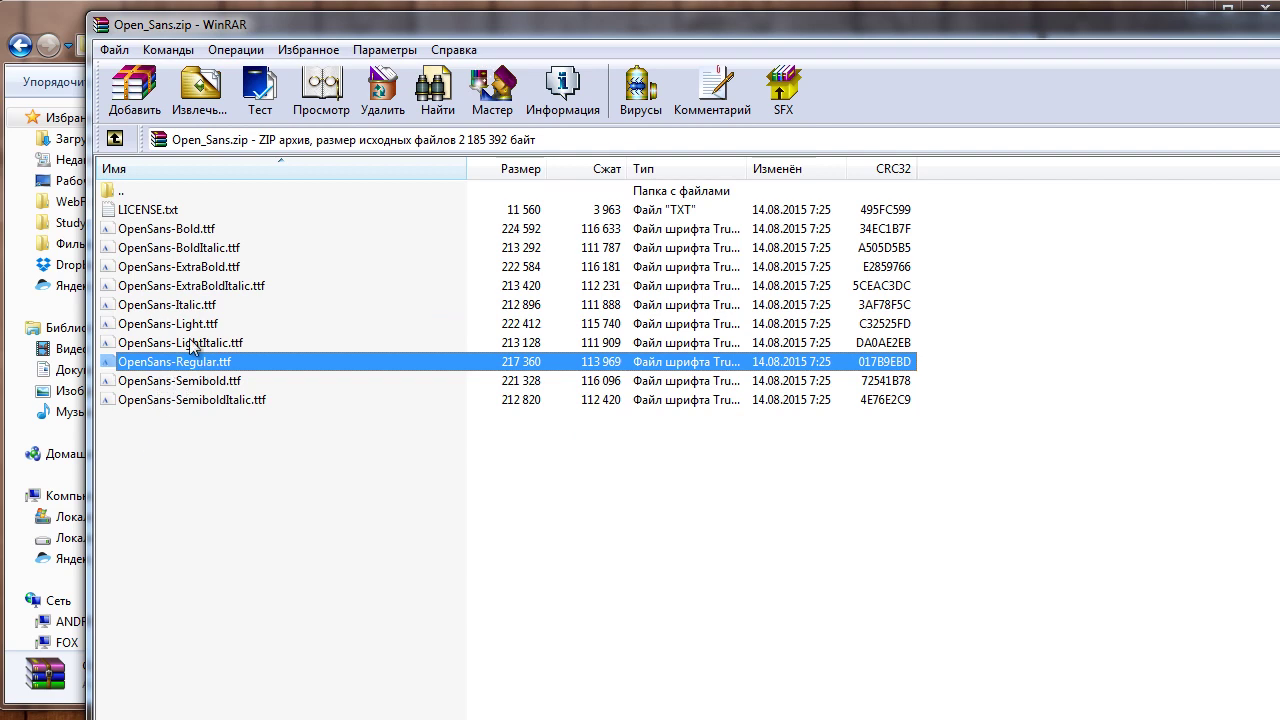
click(194, 232)
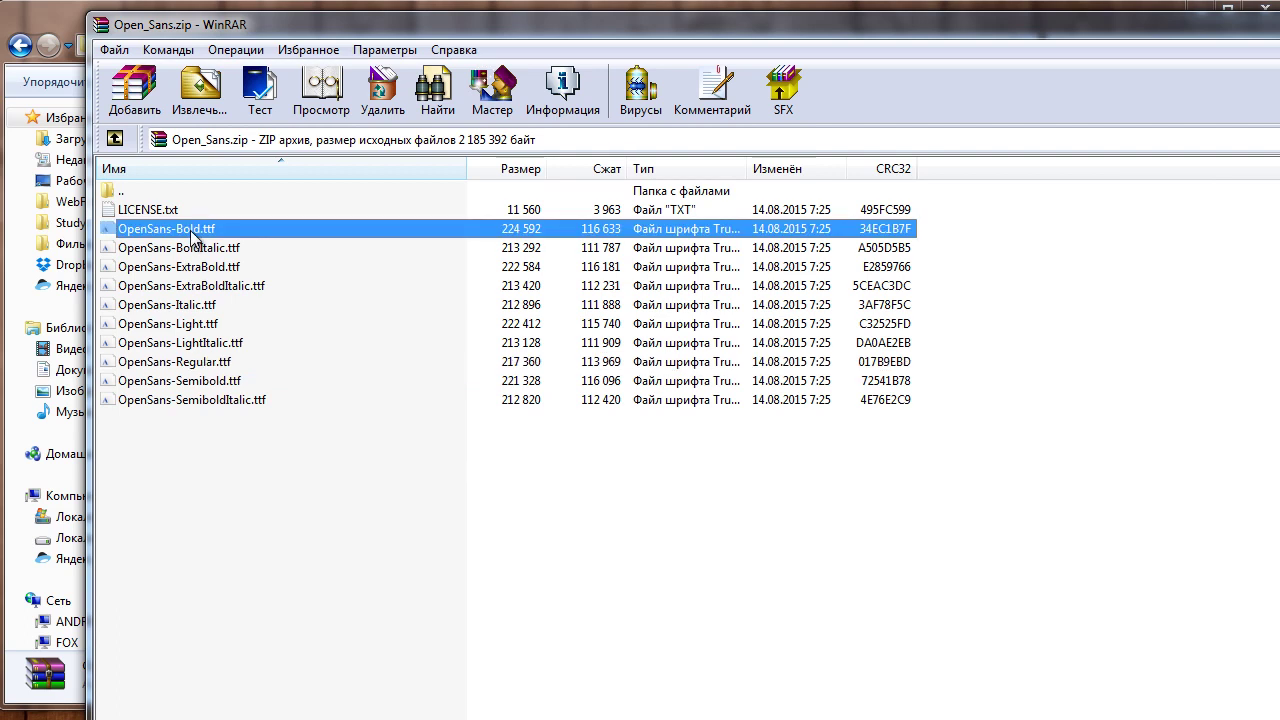
click(175, 326)
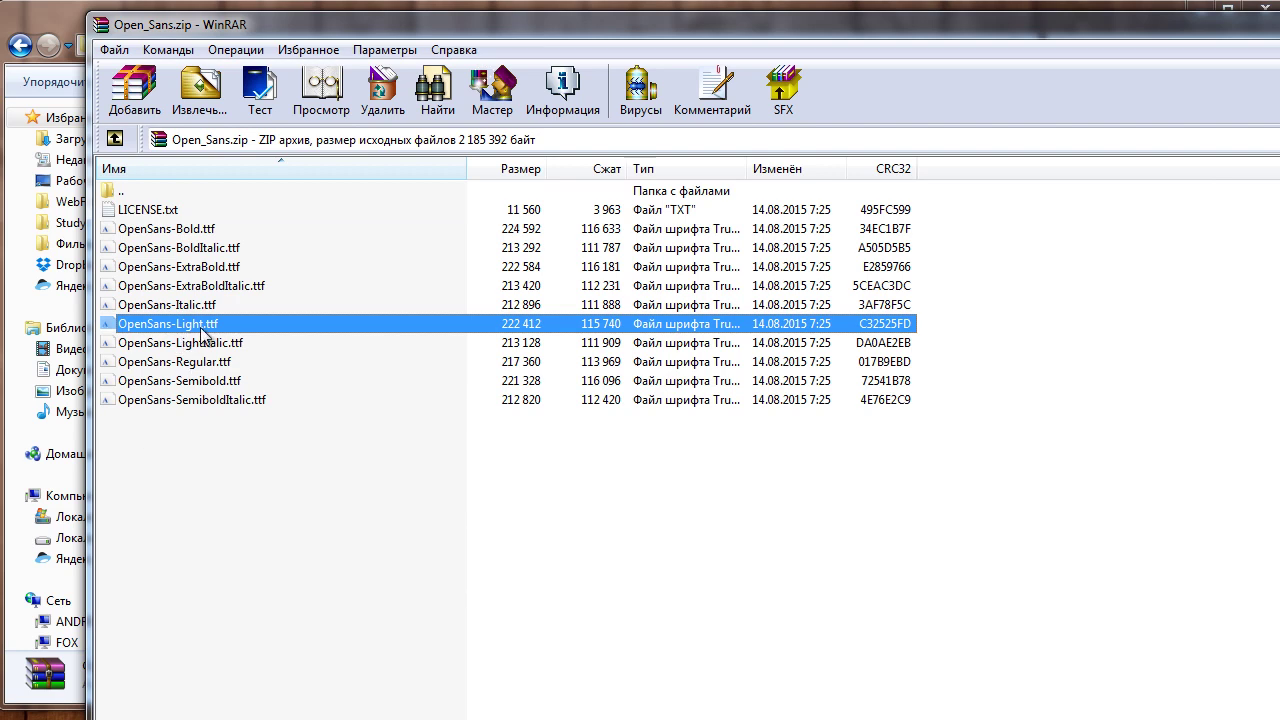
click(195, 366)
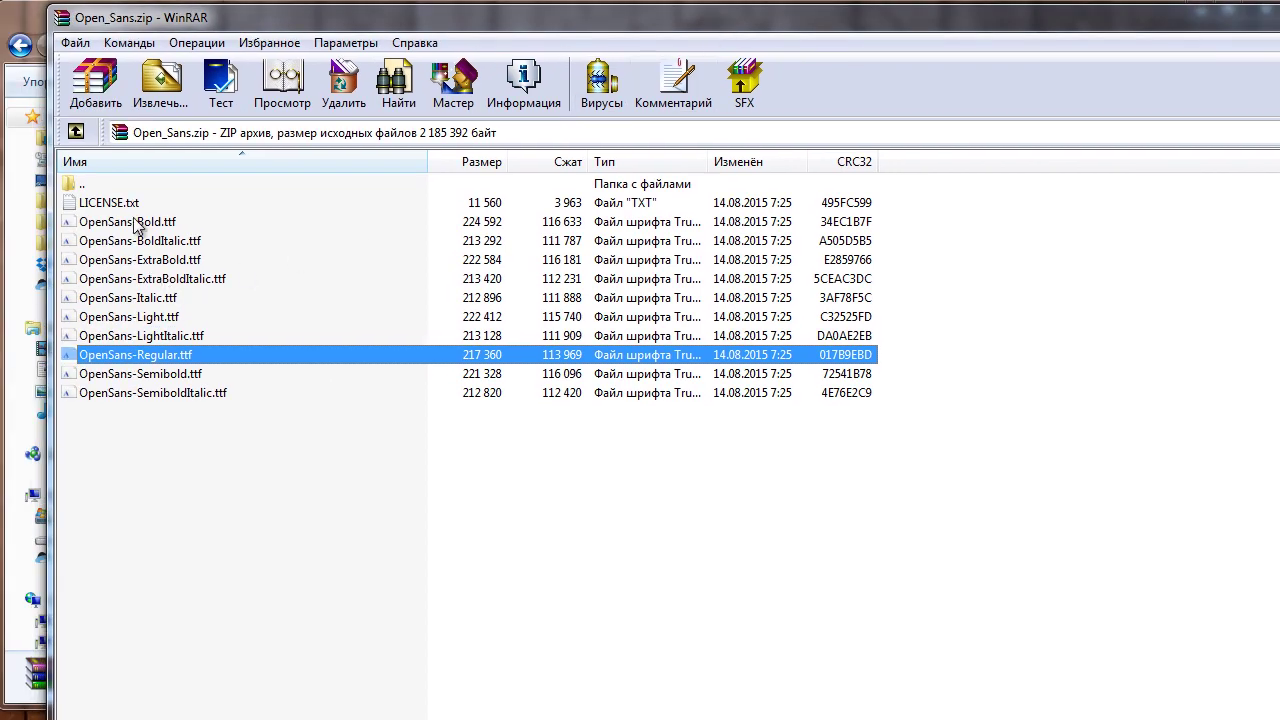
double_click(134, 228)
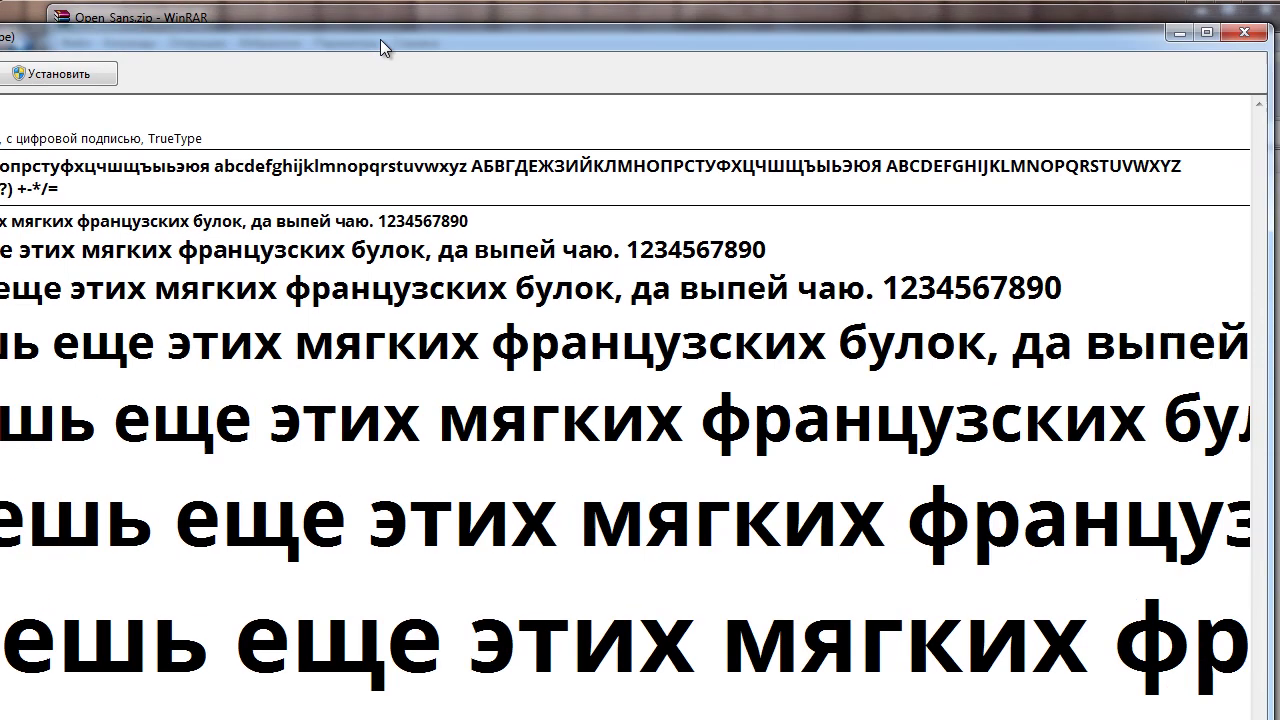
click(1228, 40)
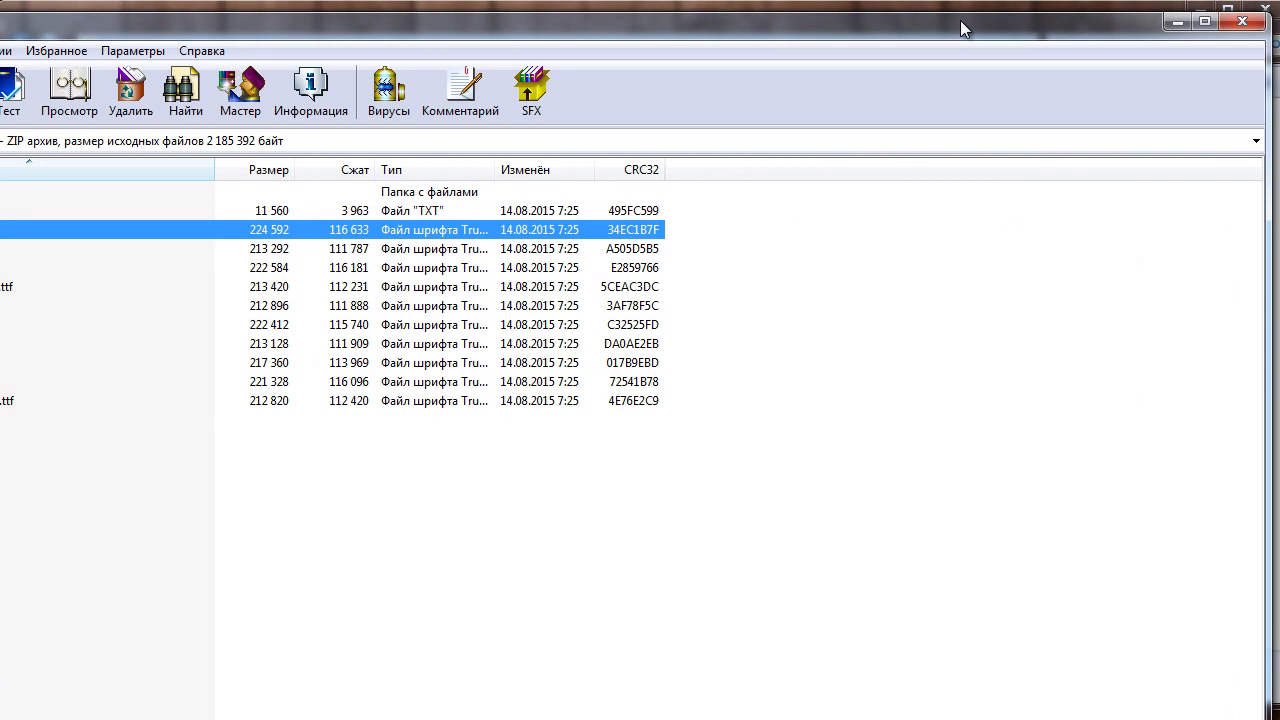
- Close the WinRAR archive, return to the part1-2 layout in Photoshop, and look it over from Featured Items up to the header
click(1242, 20)
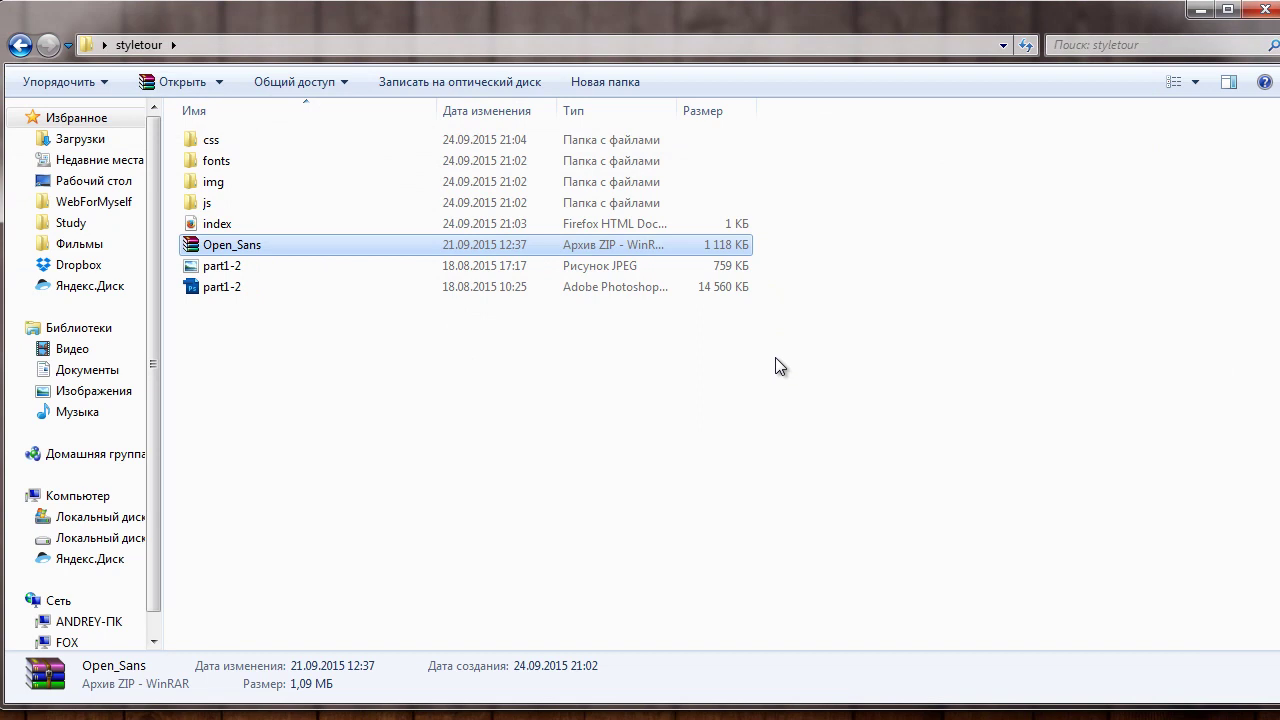
click(666, 449)
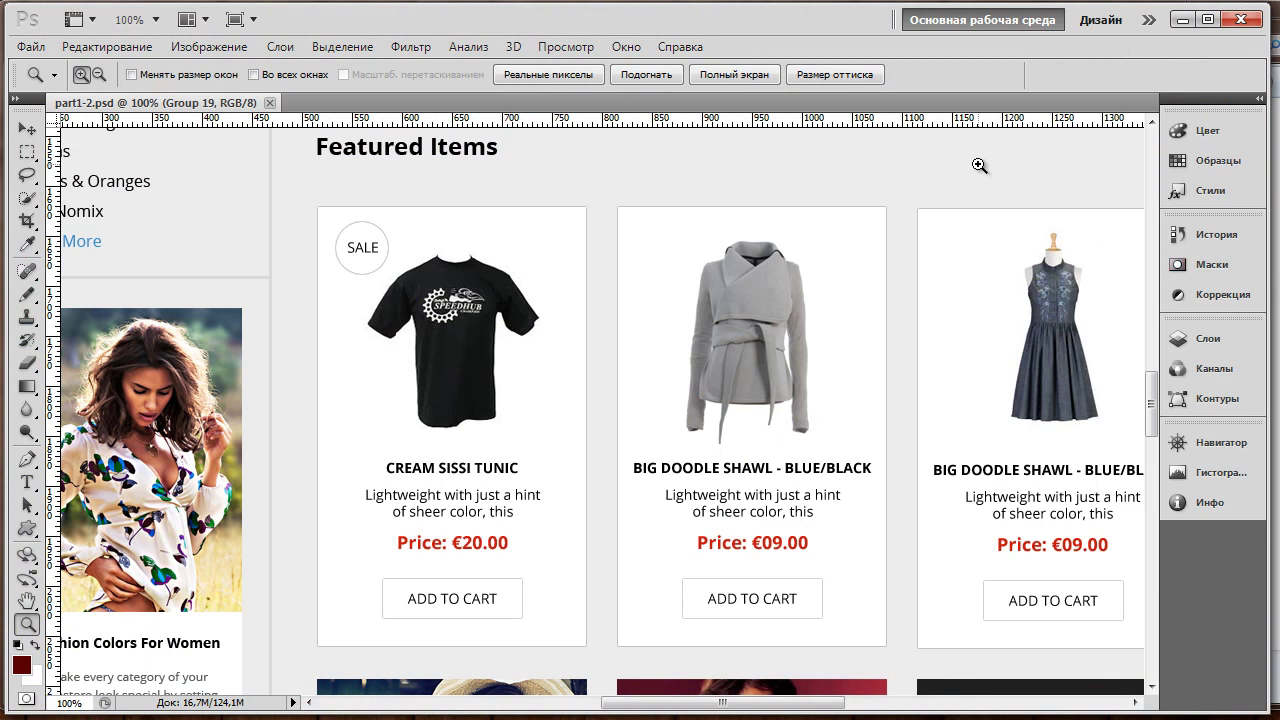
drag(700, 158, 677, 531)
drag(600, 237, 608, 657)
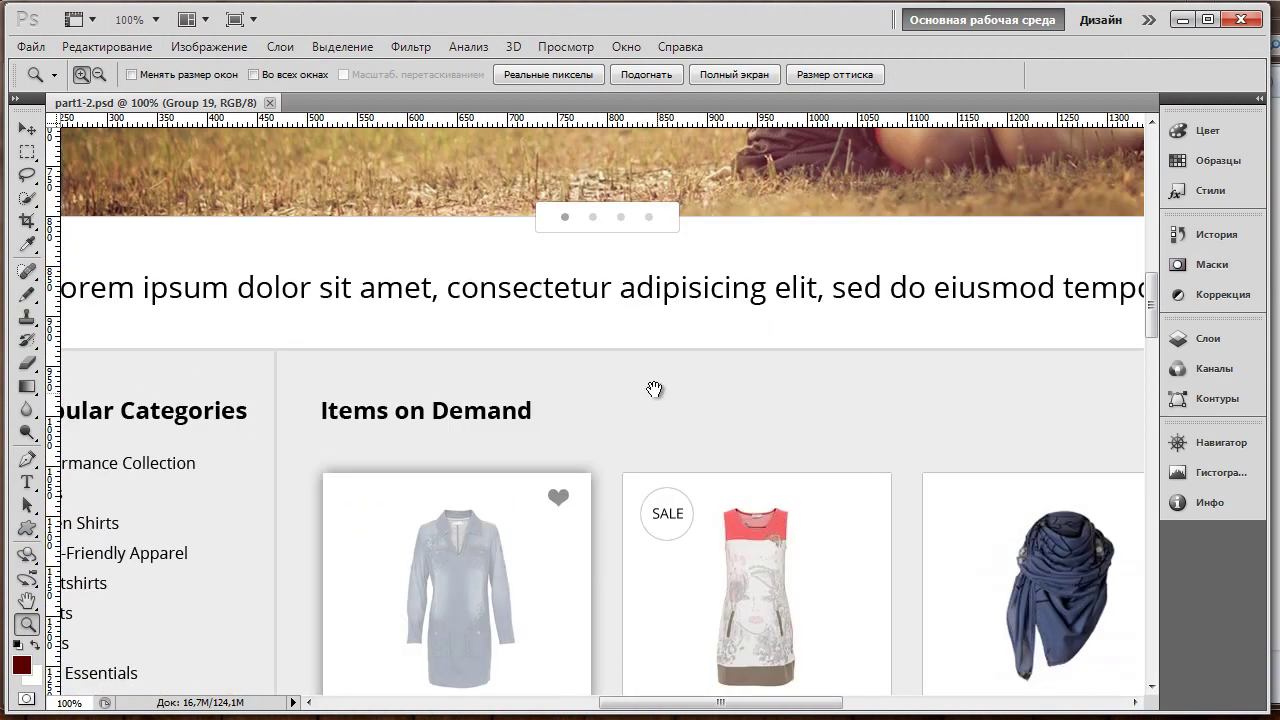
drag(658, 399, 654, 620)
drag(674, 260, 683, 466)
drag(674, 240, 706, 509)
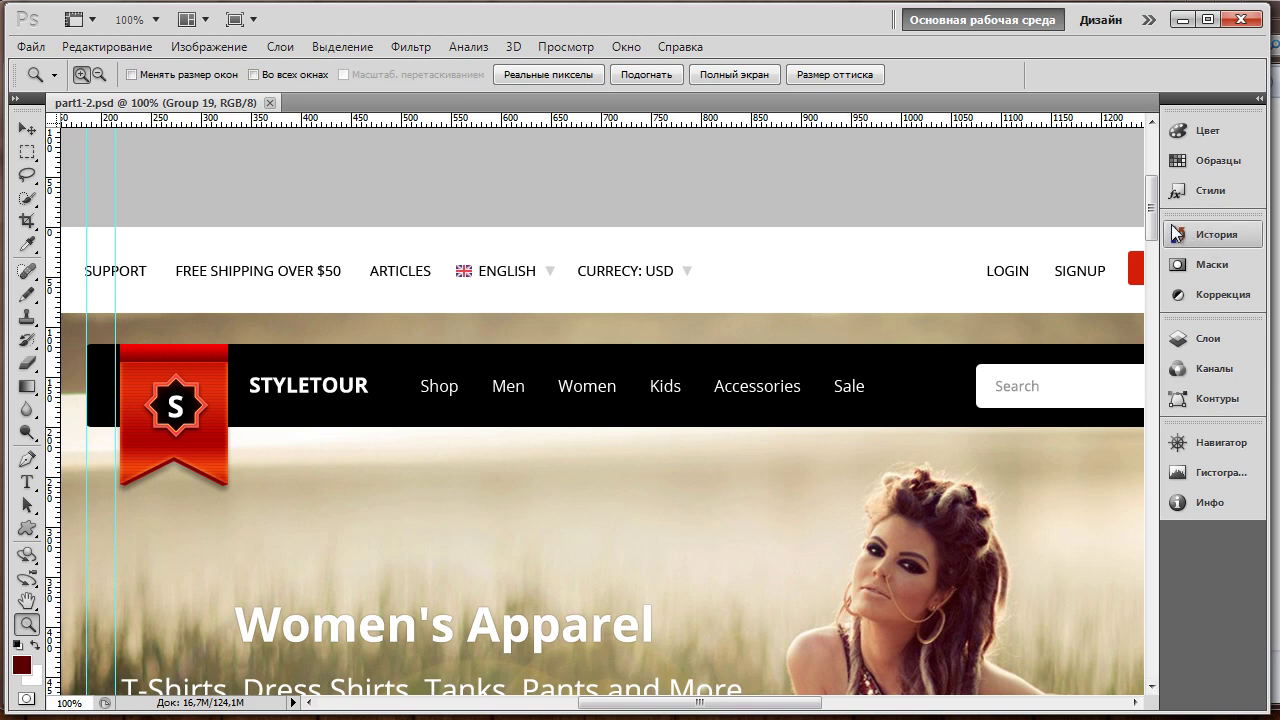
- Zoom out to 66.7% and view the Items on Demand area, the slider and the header across the full page width
key(ctrl+minus)
drag(776, 528, 719, 113)
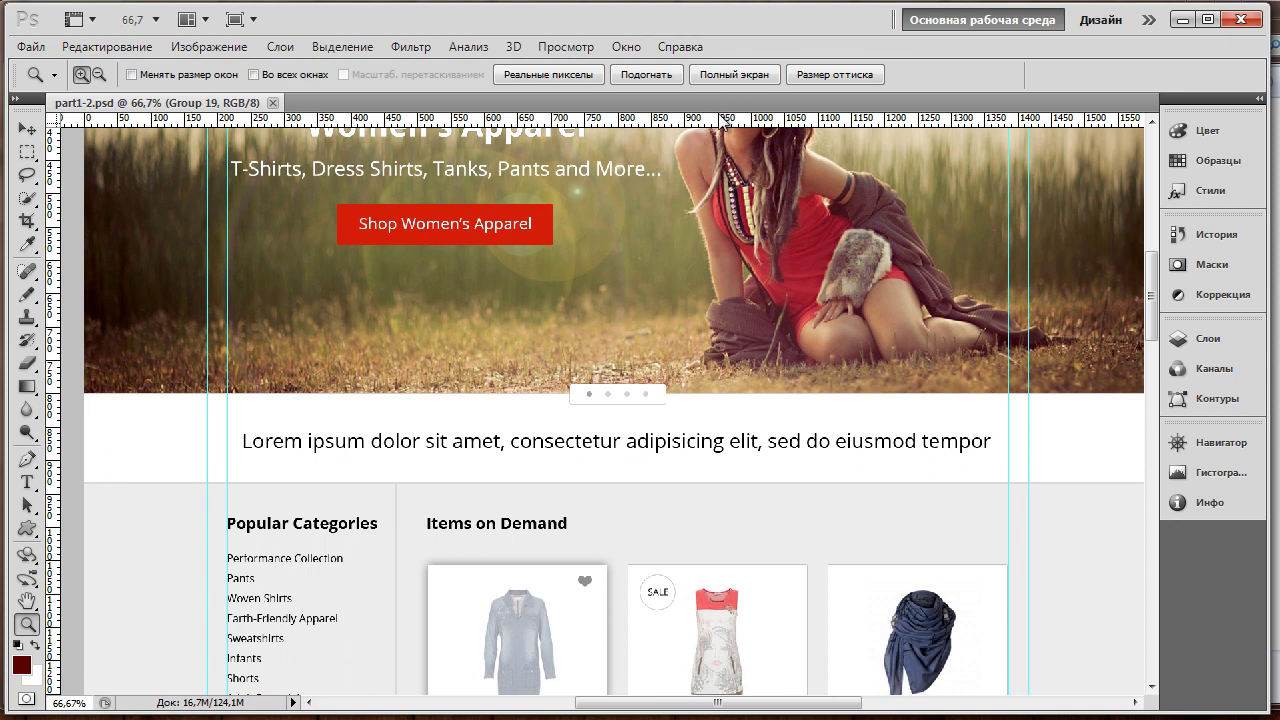
drag(684, 481, 623, 544)
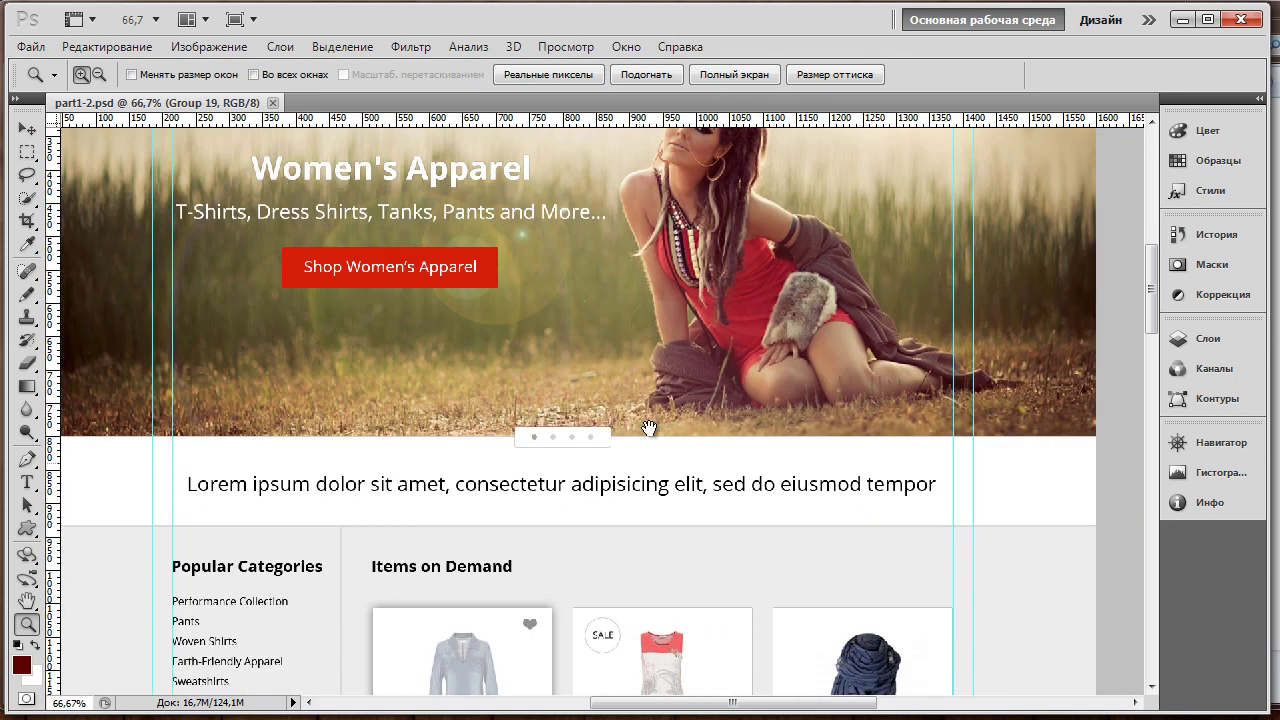
drag(675, 258, 707, 470)
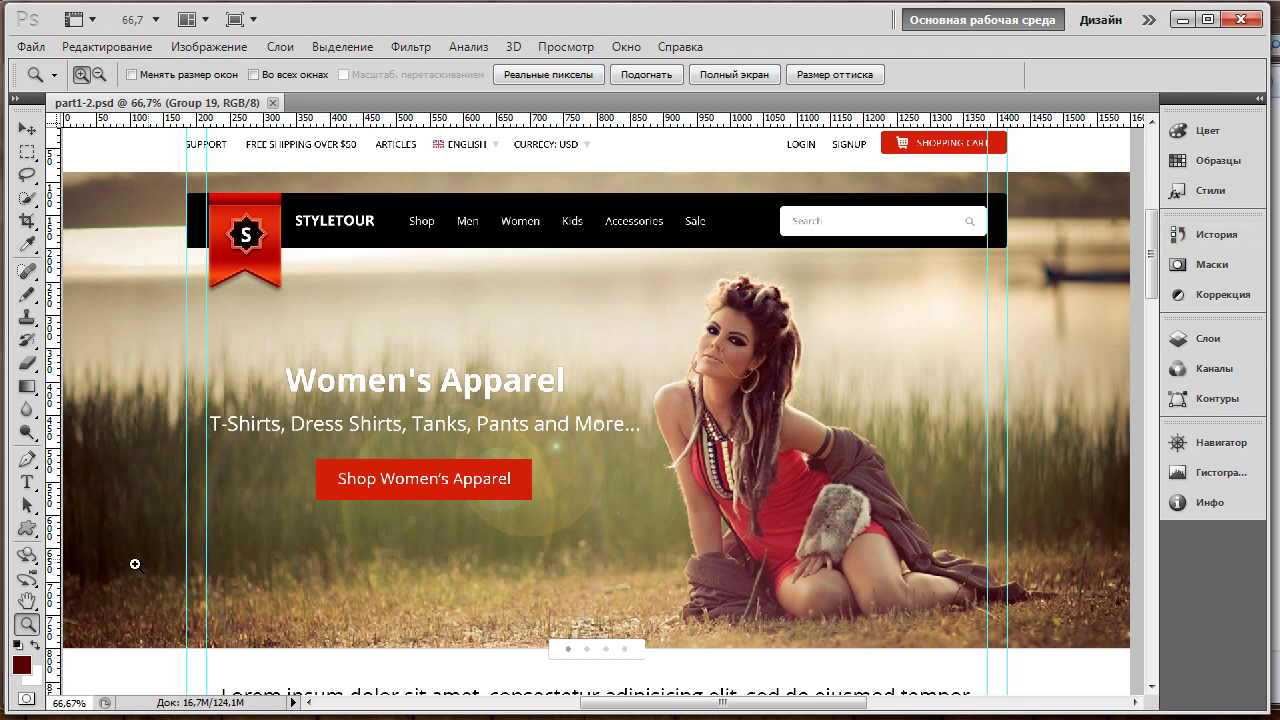
- View the layout at 100% and examine the top bar, search field, Women's Apparel slider and the slogan below it
double_click(27, 624)
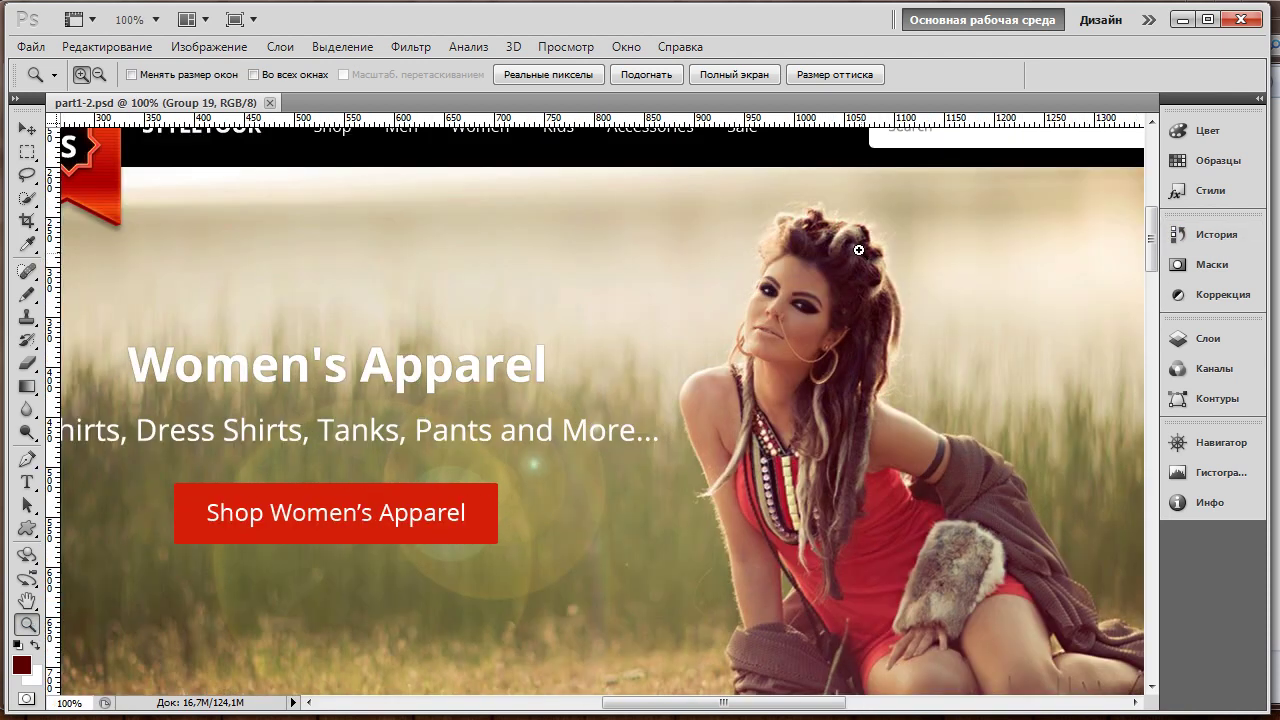
drag(843, 213, 714, 329)
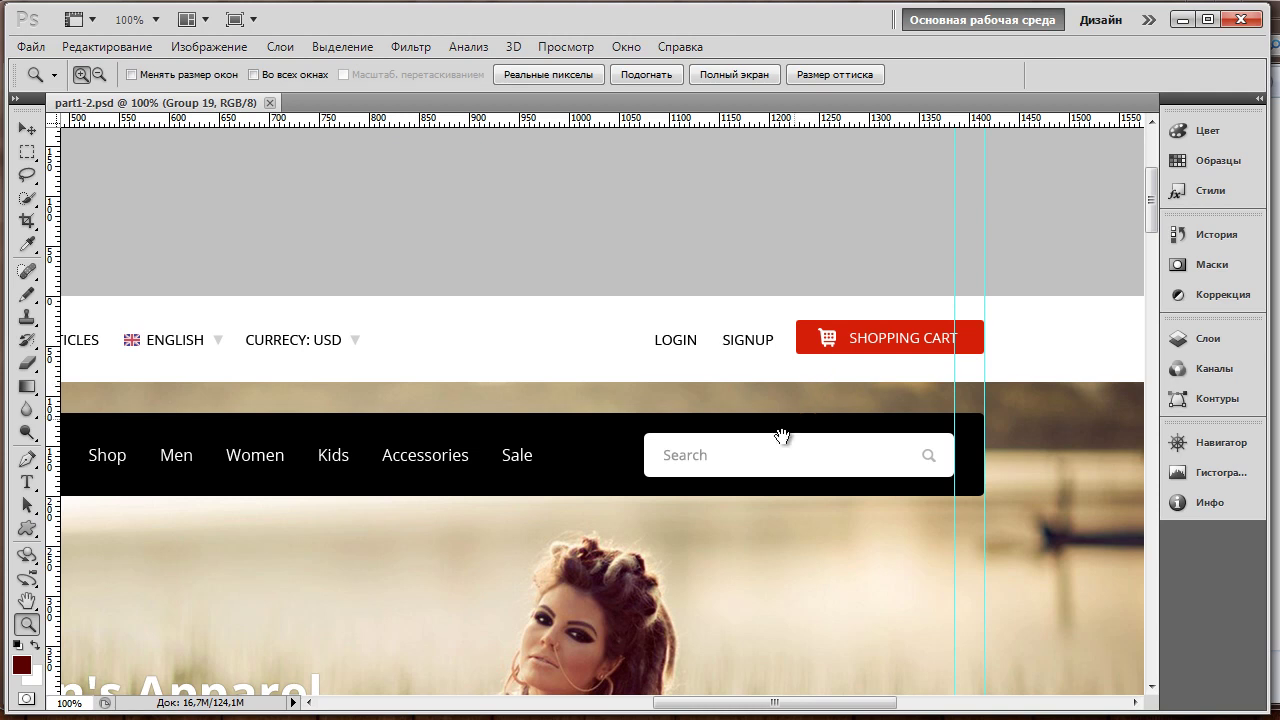
drag(580, 588, 872, 341)
drag(883, 268, 888, 217)
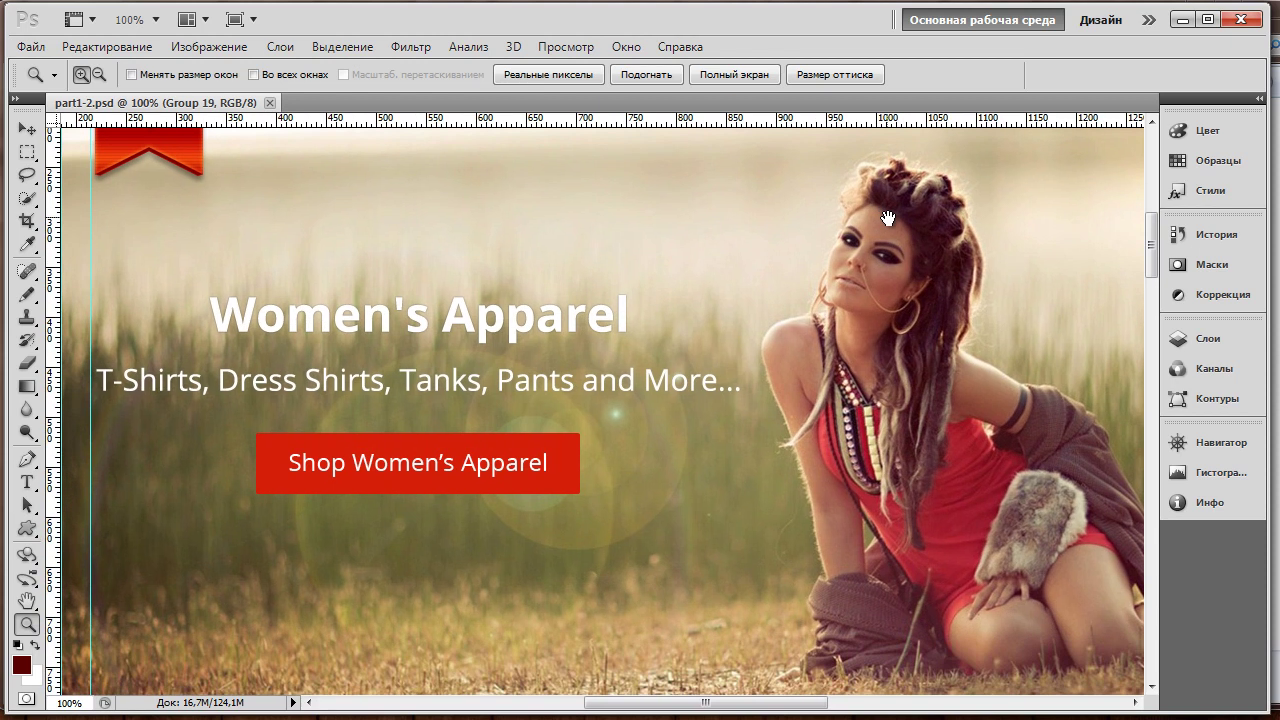
drag(658, 648, 686, 197)
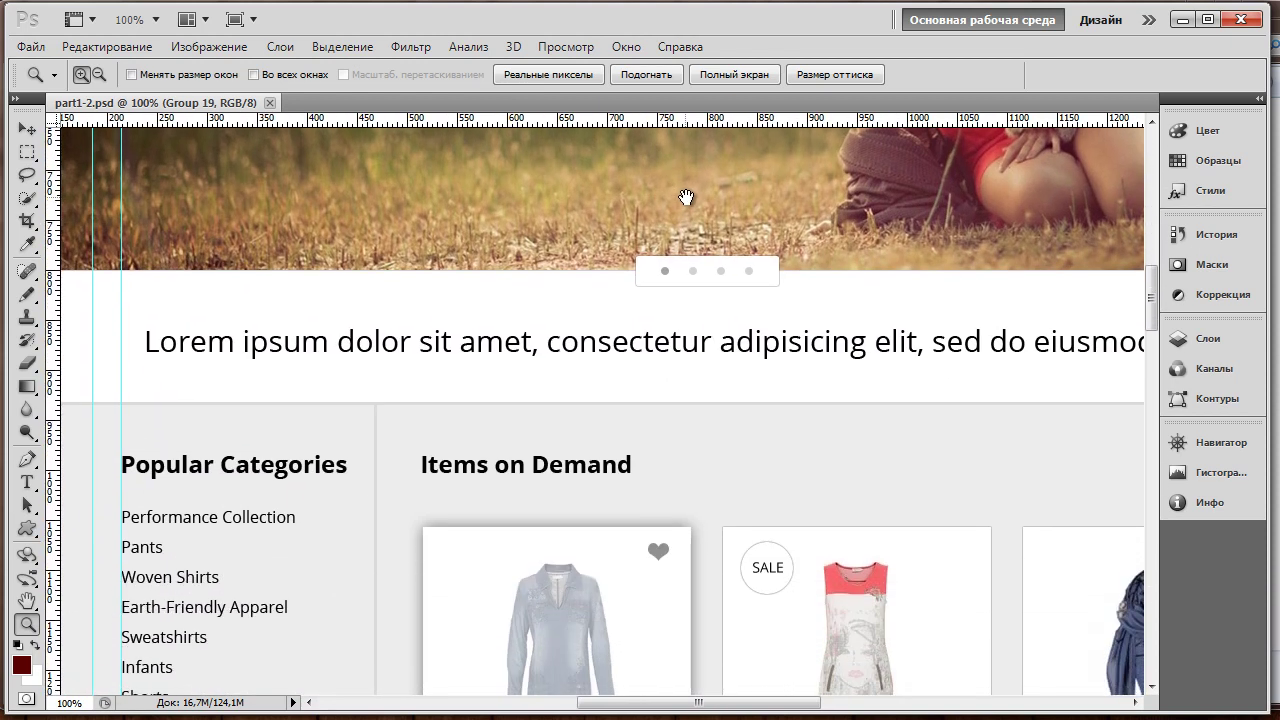
drag(586, 149, 586, 622)
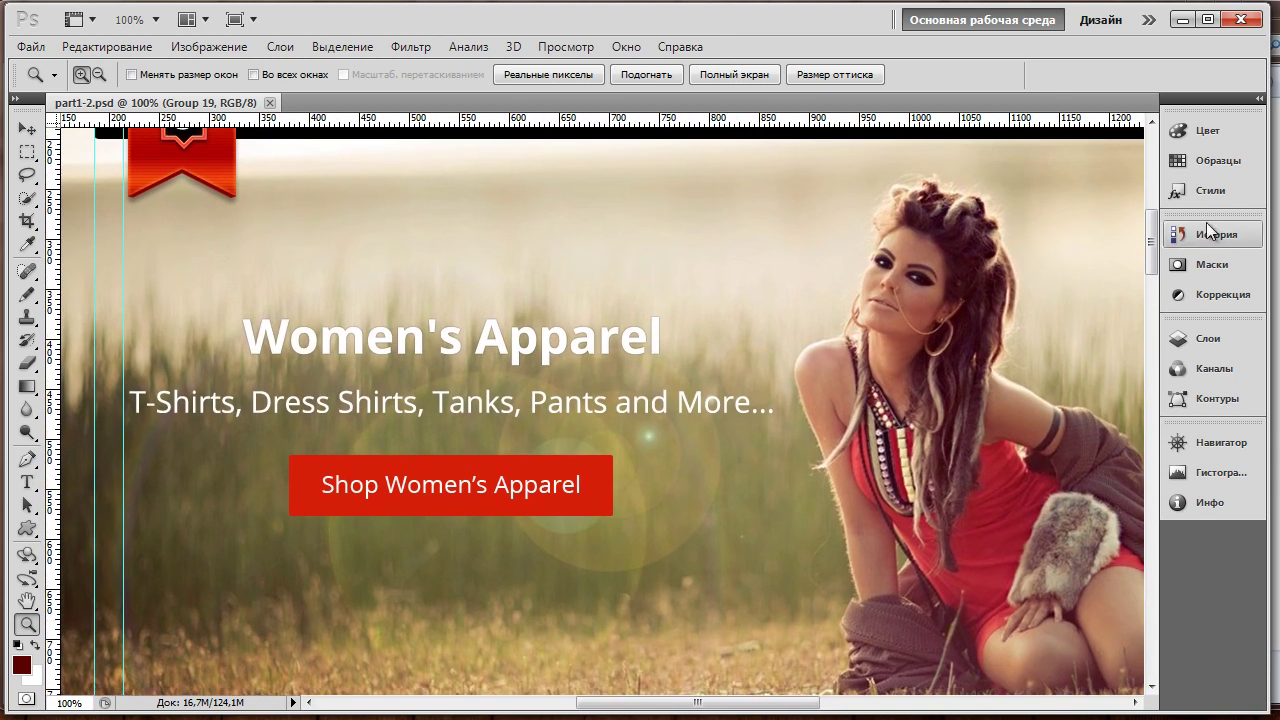
- Zoom back out to 66.7% and review the full-width header, navigation bar, slider and slogan line
key(ctrl+minus)
drag(859, 440, 777, 404)
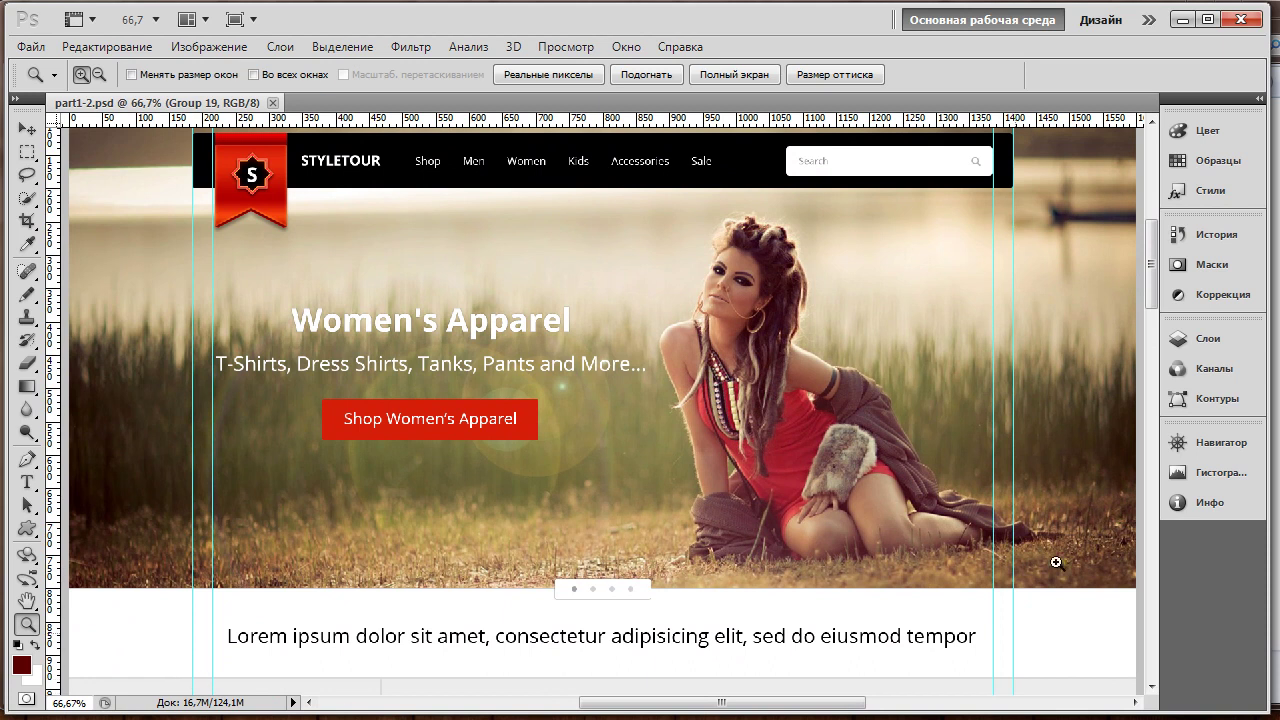
drag(777, 266, 768, 418)
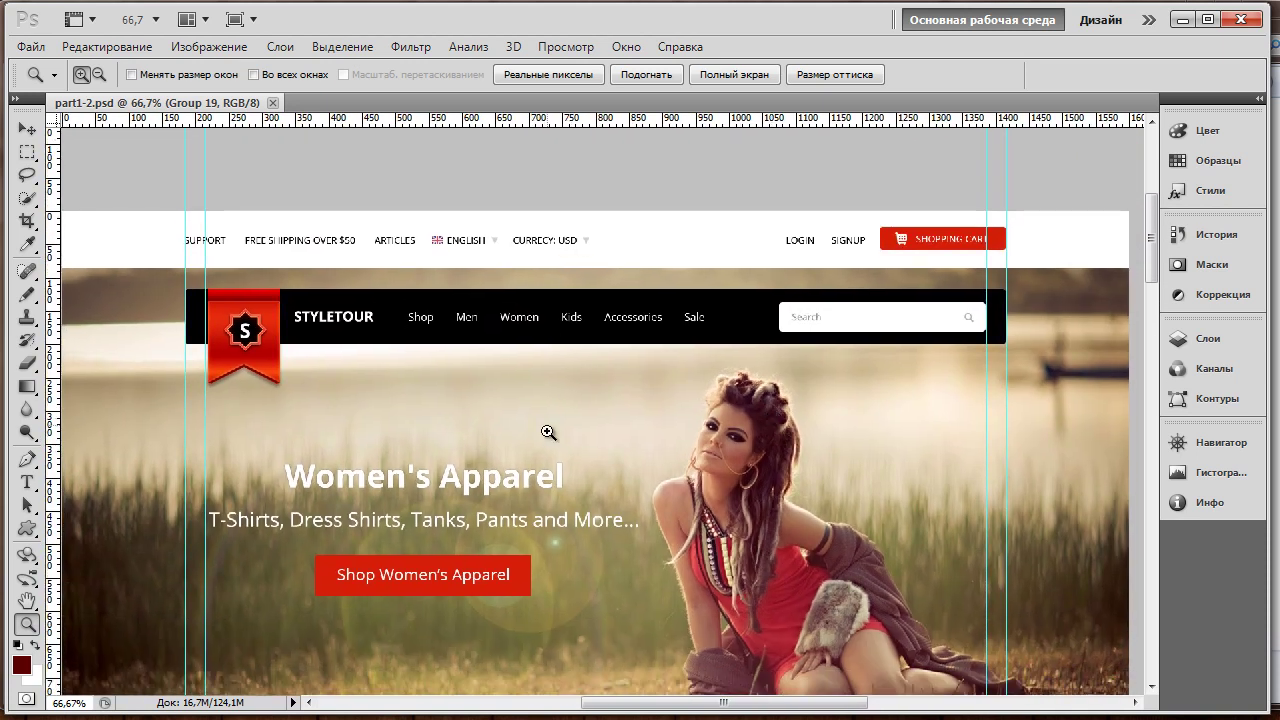
drag(725, 485, 748, 285)
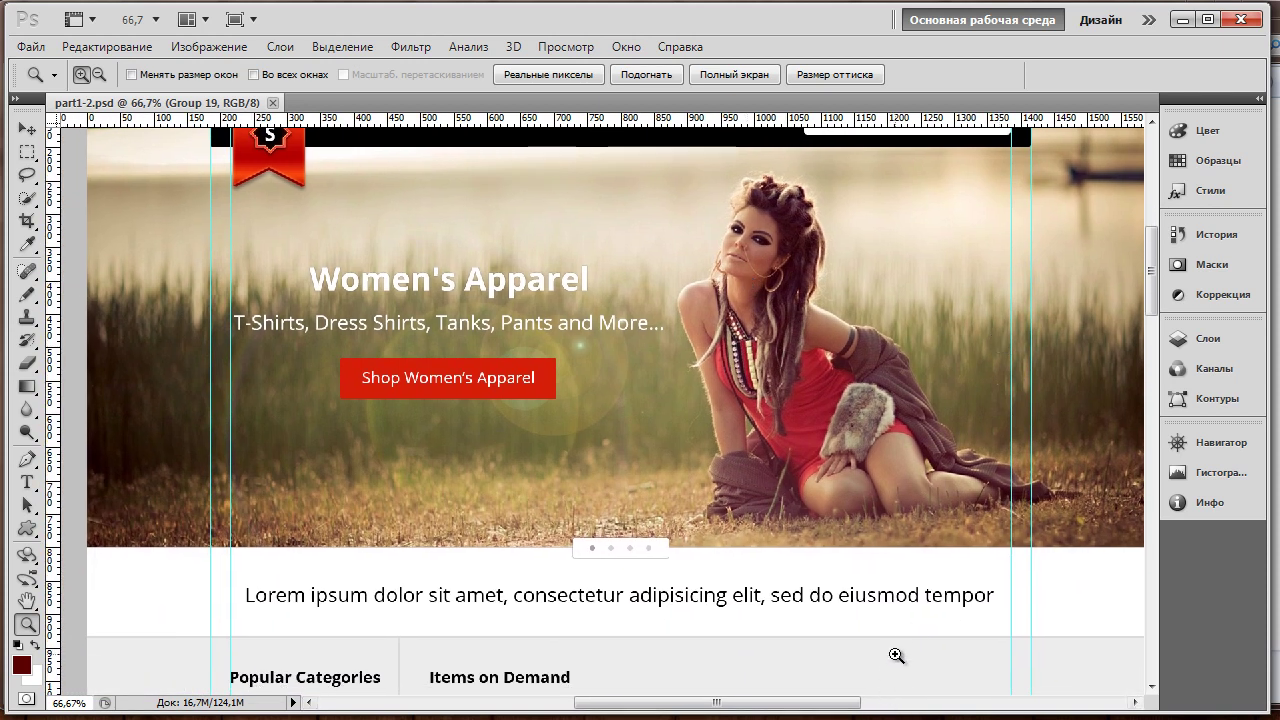
drag(849, 634, 846, 712)
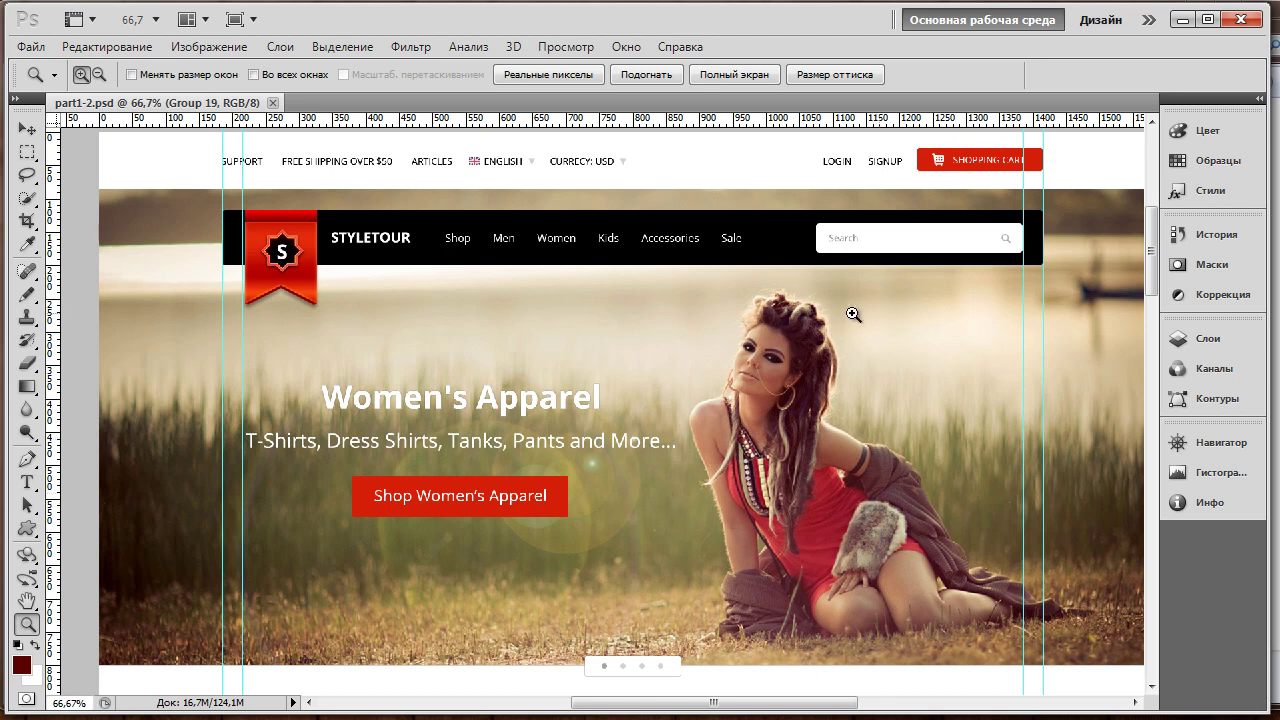
- Examine the sidebar from Popular Categories and Popular Brands through the banners to About Store
scroll(832, 552, down, 5)
drag(800, 538, 800, 223)
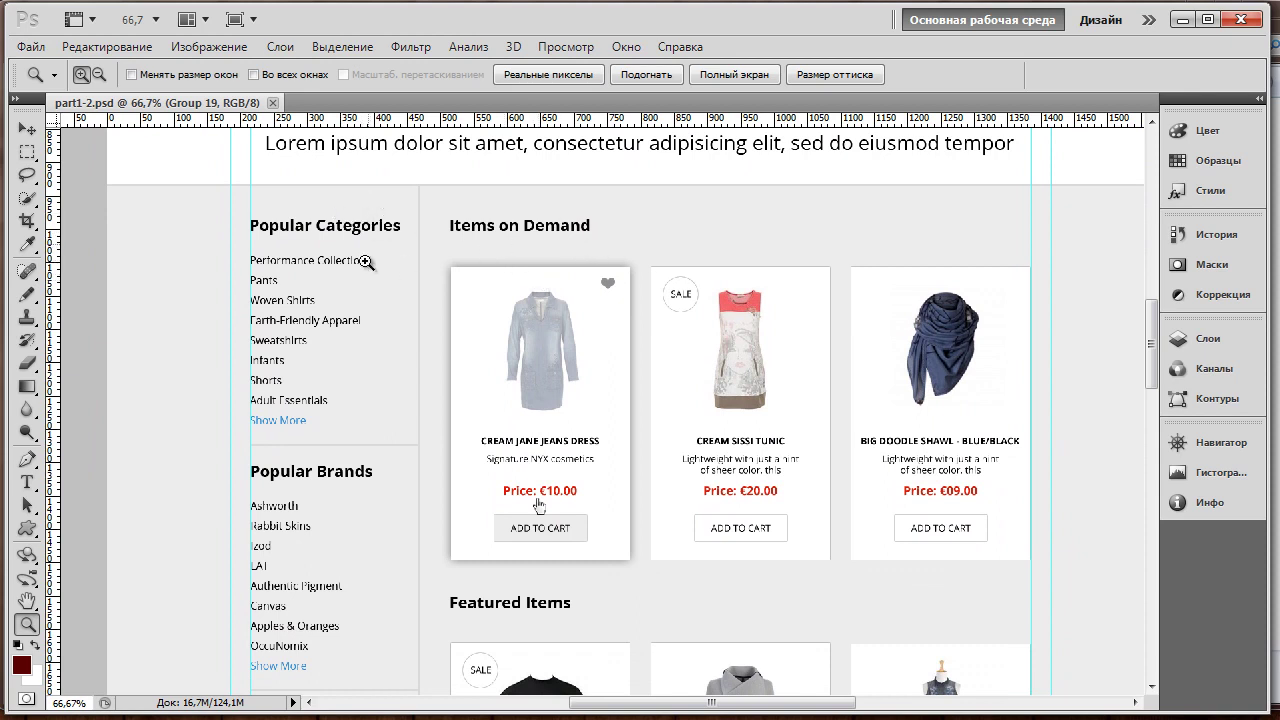
drag(414, 331, 420, 166)
drag(403, 494, 414, 214)
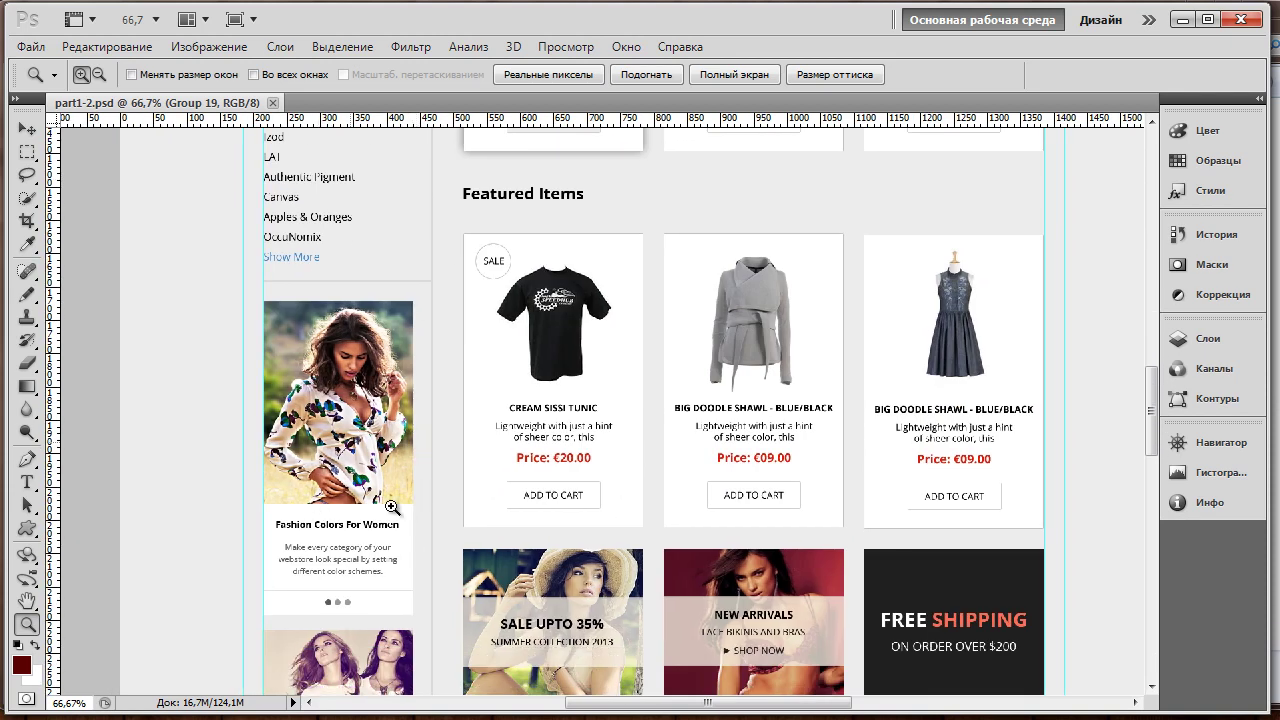
drag(441, 529, 460, 300)
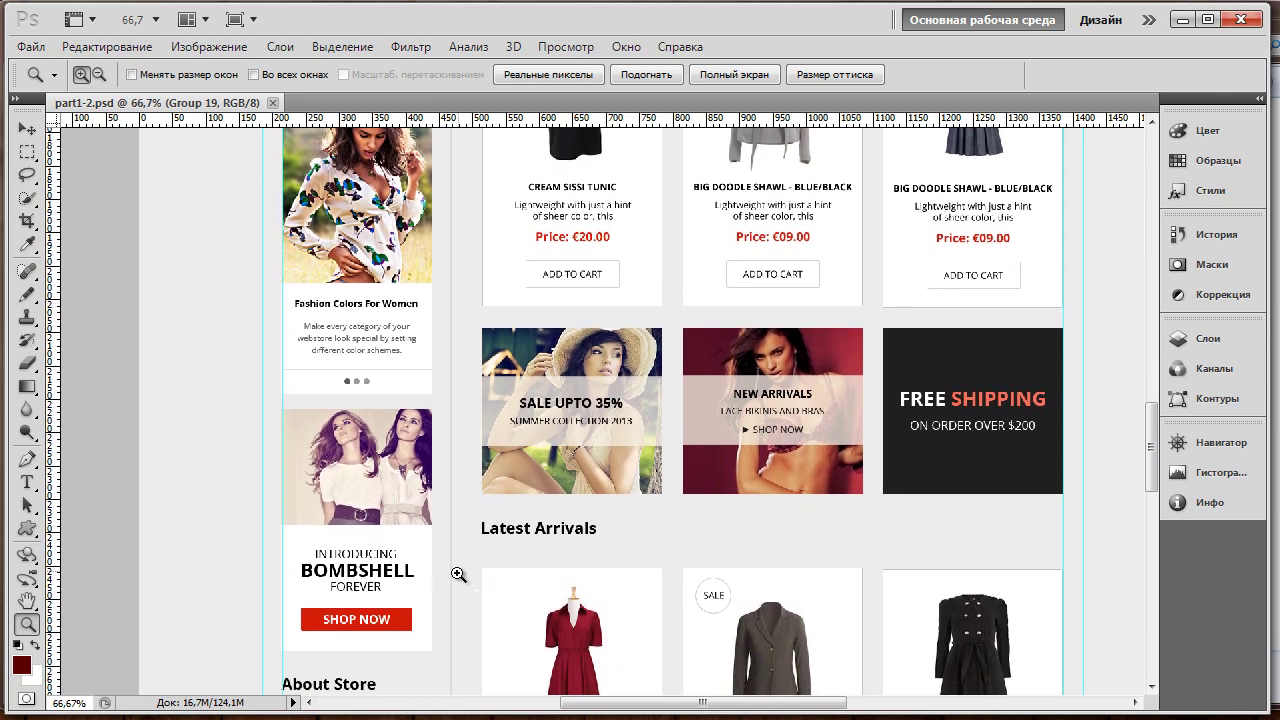
drag(446, 586, 471, 302)
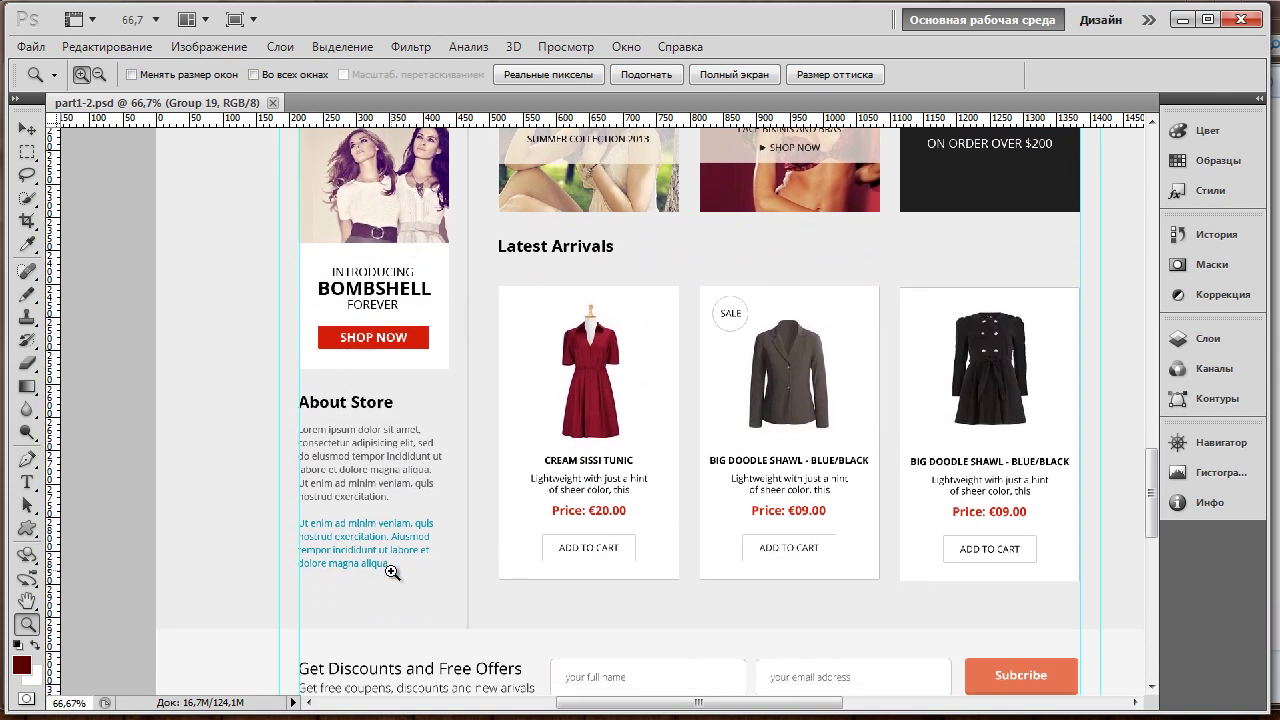
- Examine the main column from Items on Demand to Latest Arrivals, then the subscription form, brand logo carousel and footer
drag(471, 229, 433, 590)
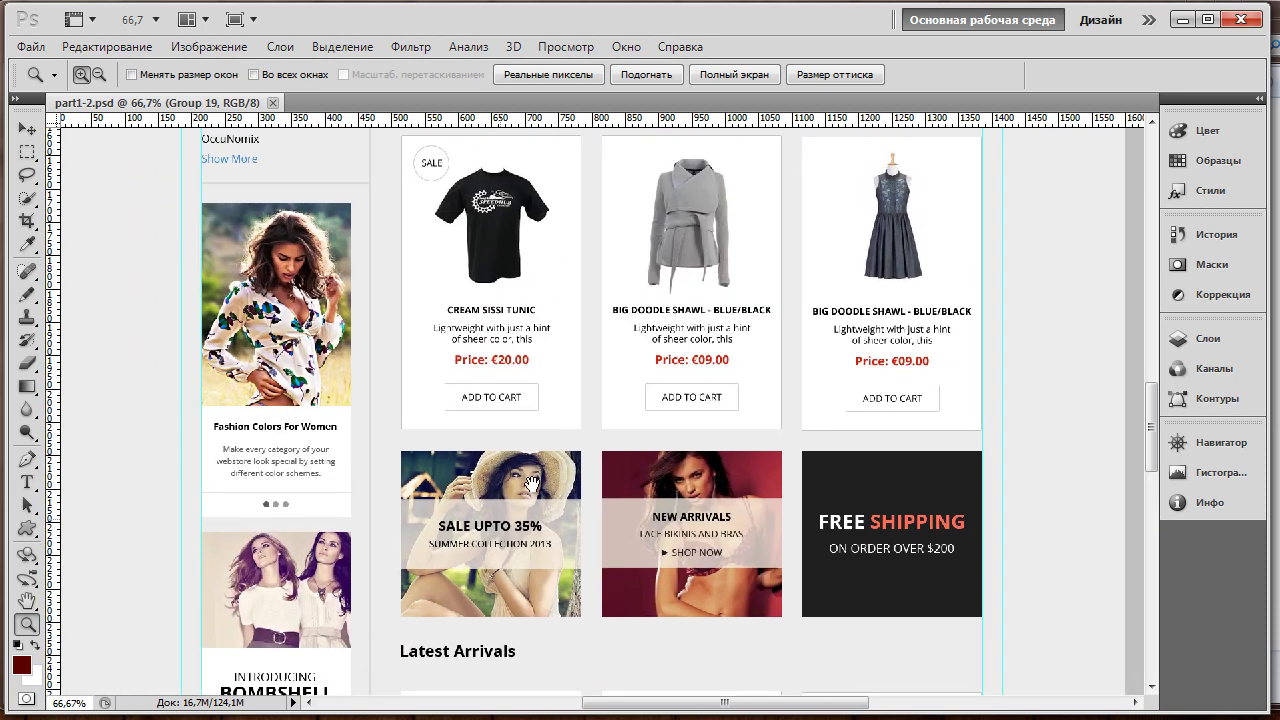
drag(1063, 206, 1043, 614)
drag(1089, 244, 1057, 277)
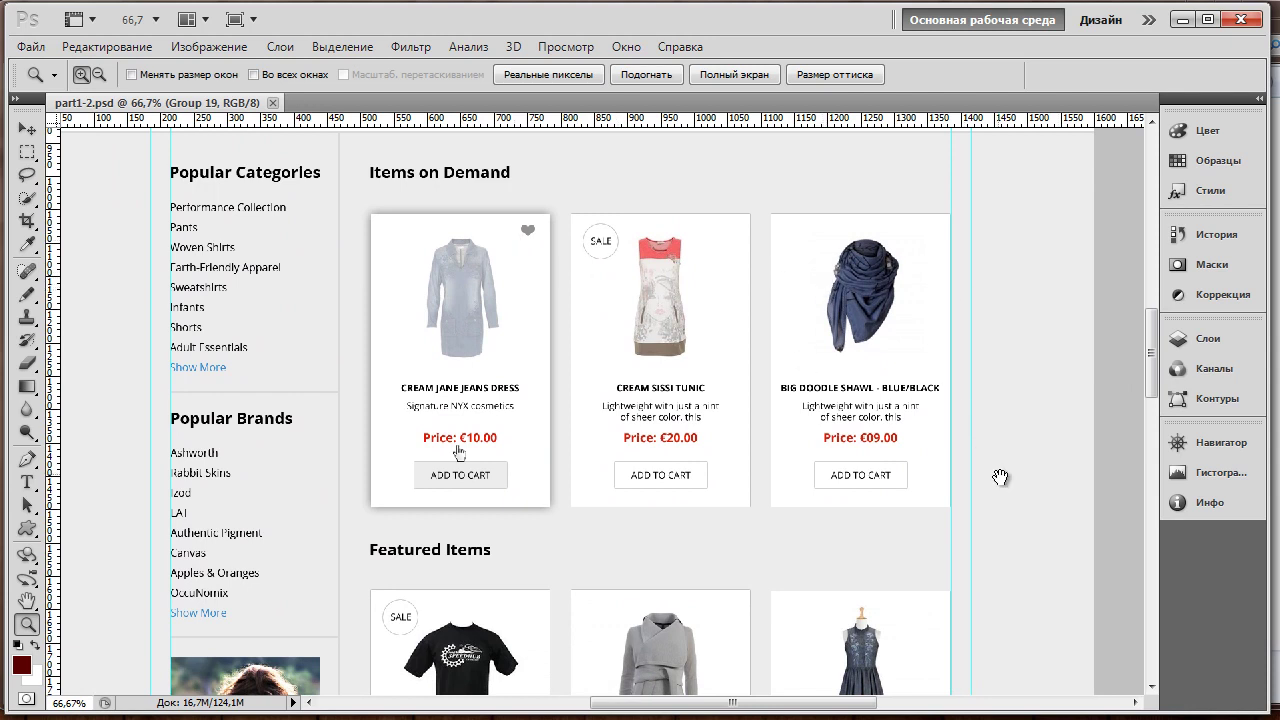
drag(1011, 514, 1003, 209)
scroll(1029, 463, down, 5)
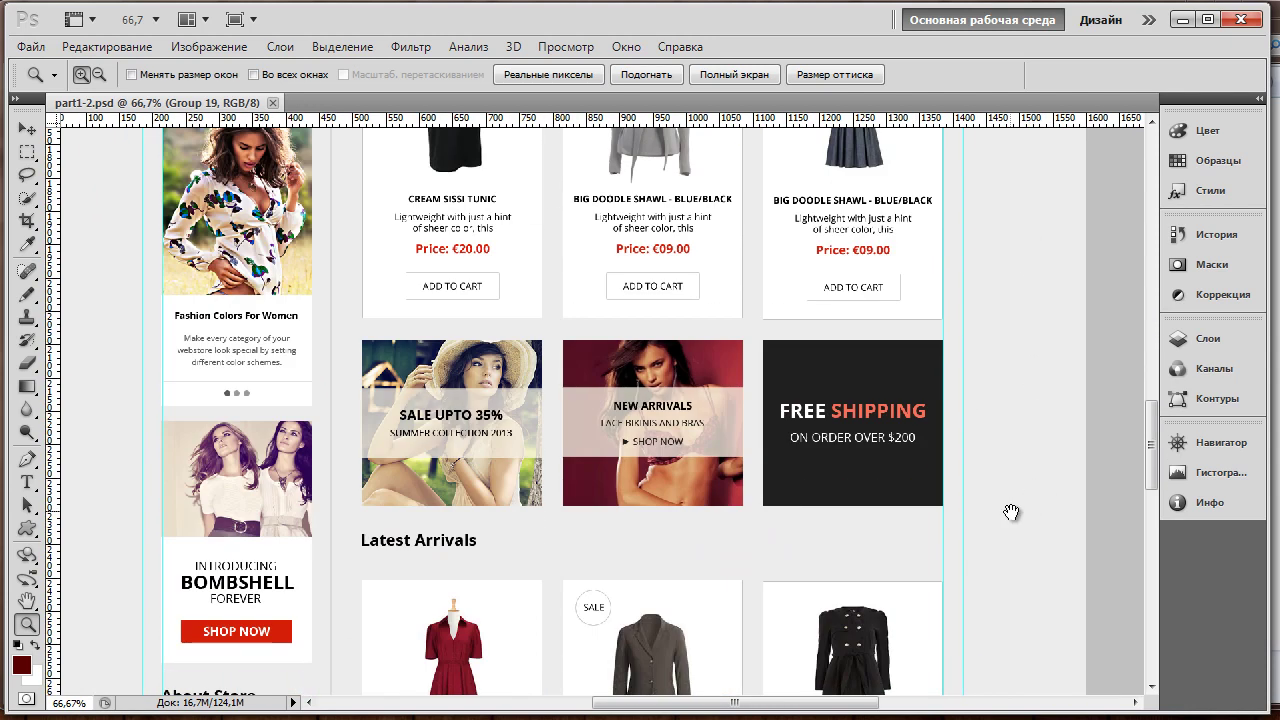
scroll(1024, 537, down, 3)
drag(1020, 531, 1020, 314)
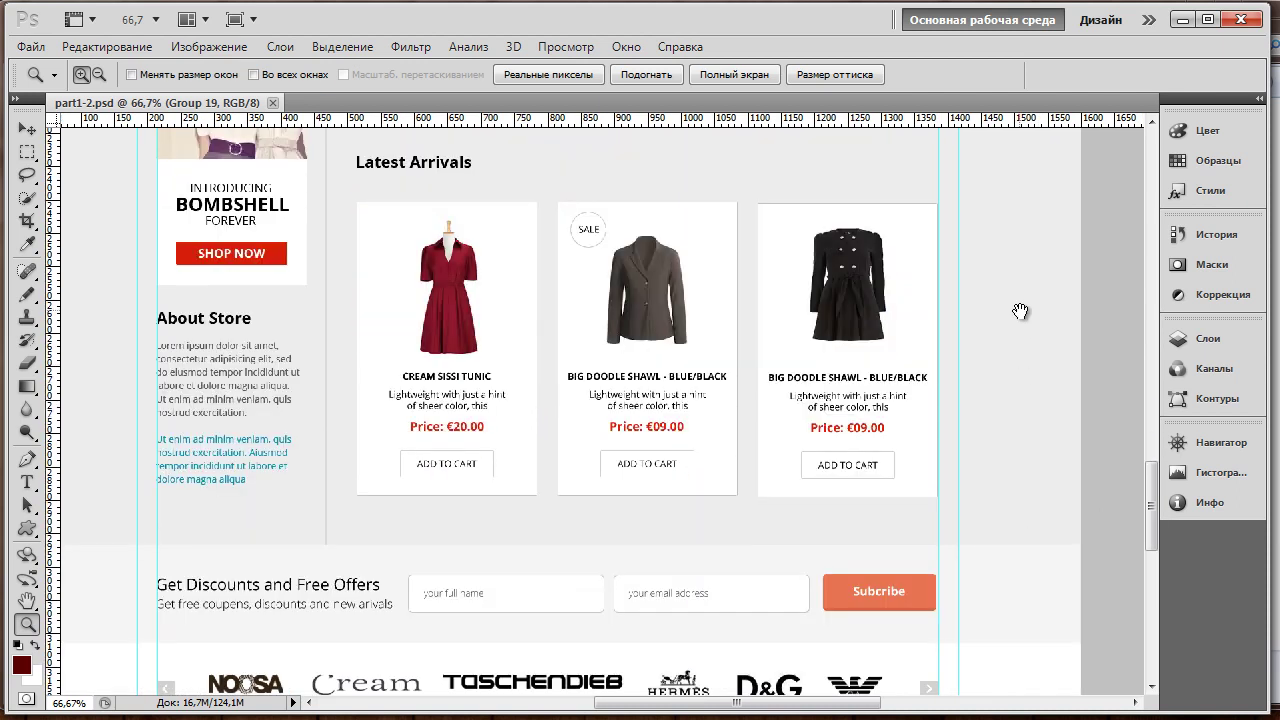
drag(1014, 528, 1030, 366)
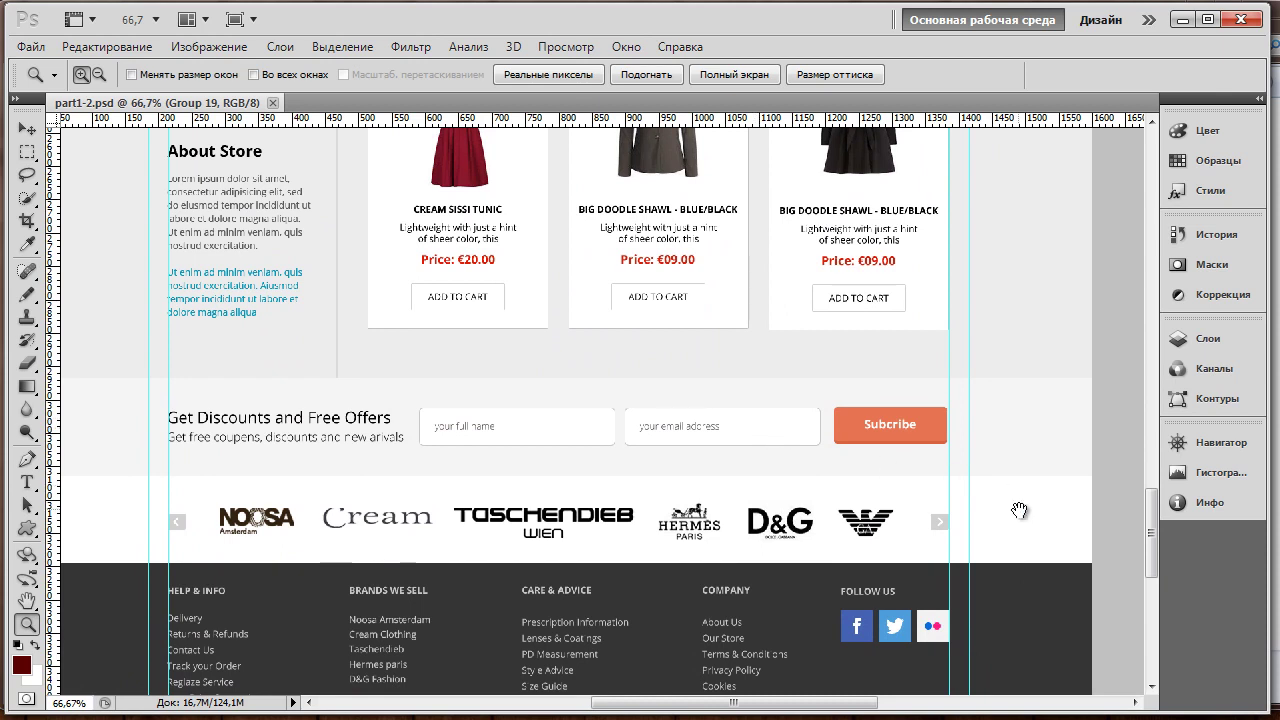
drag(1039, 551, 1051, 381)
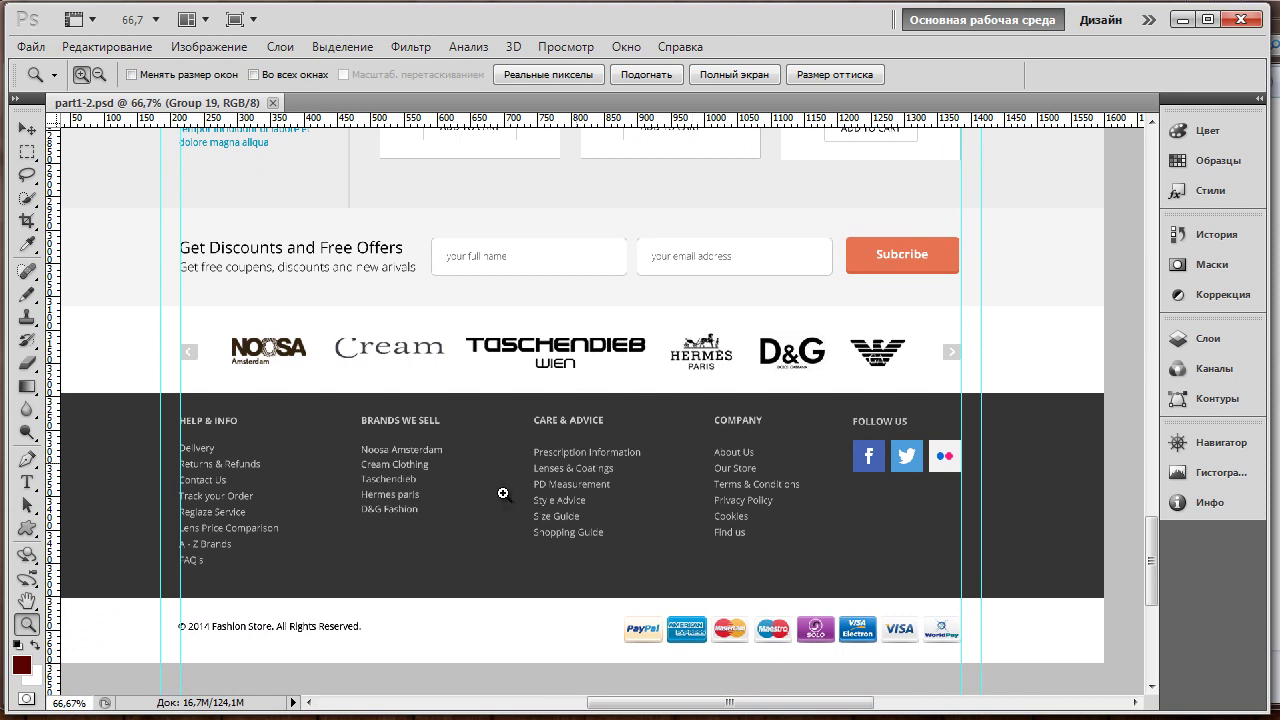
- Return to the page's top section and check the slogan line's font settings with the Type tool
drag(1040, 188, 1040, 575)
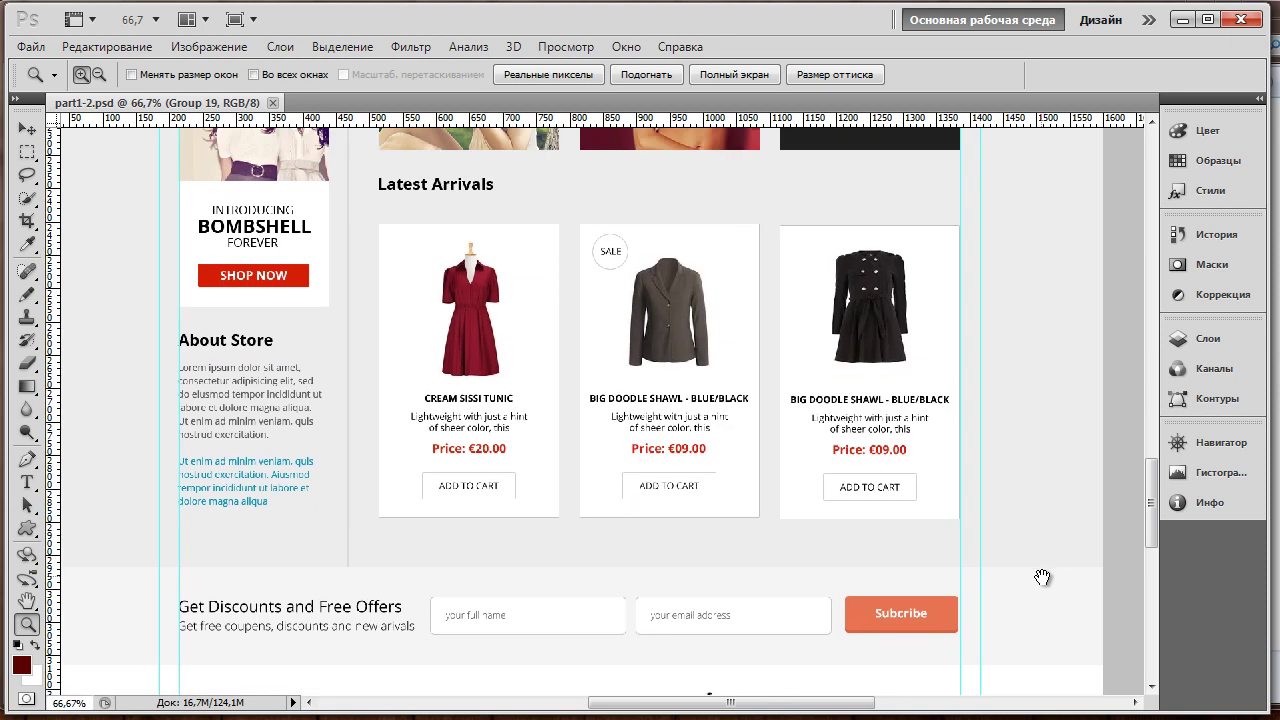
drag(1043, 257, 1040, 574)
drag(1045, 306, 1045, 506)
drag(1063, 280, 1072, 416)
drag(1113, 272, 1117, 423)
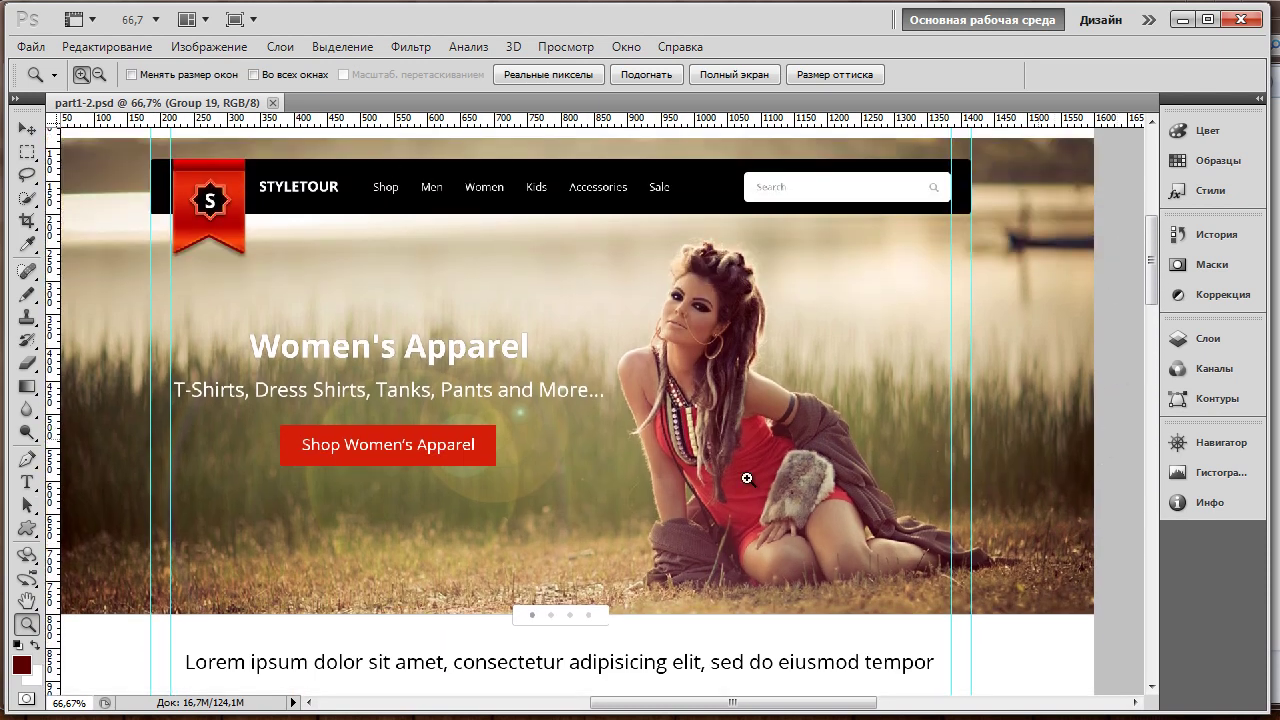
click(28, 486)
click(407, 663)
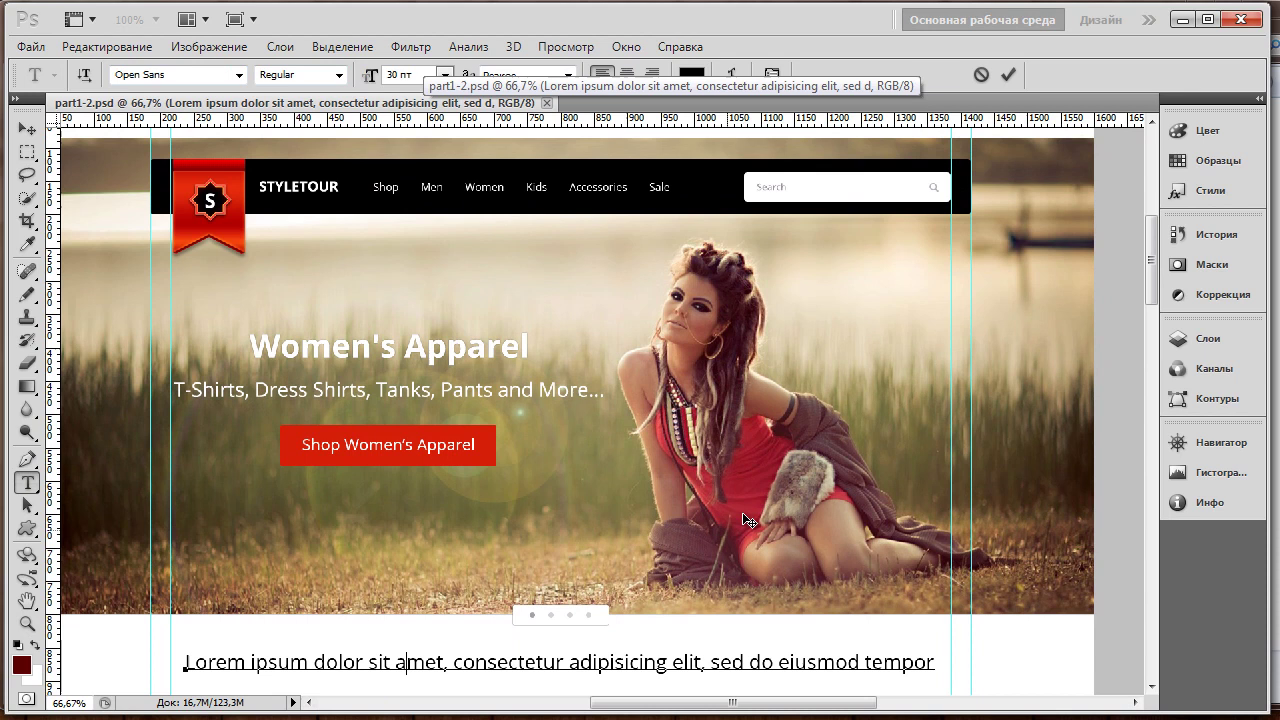
click(34, 130)
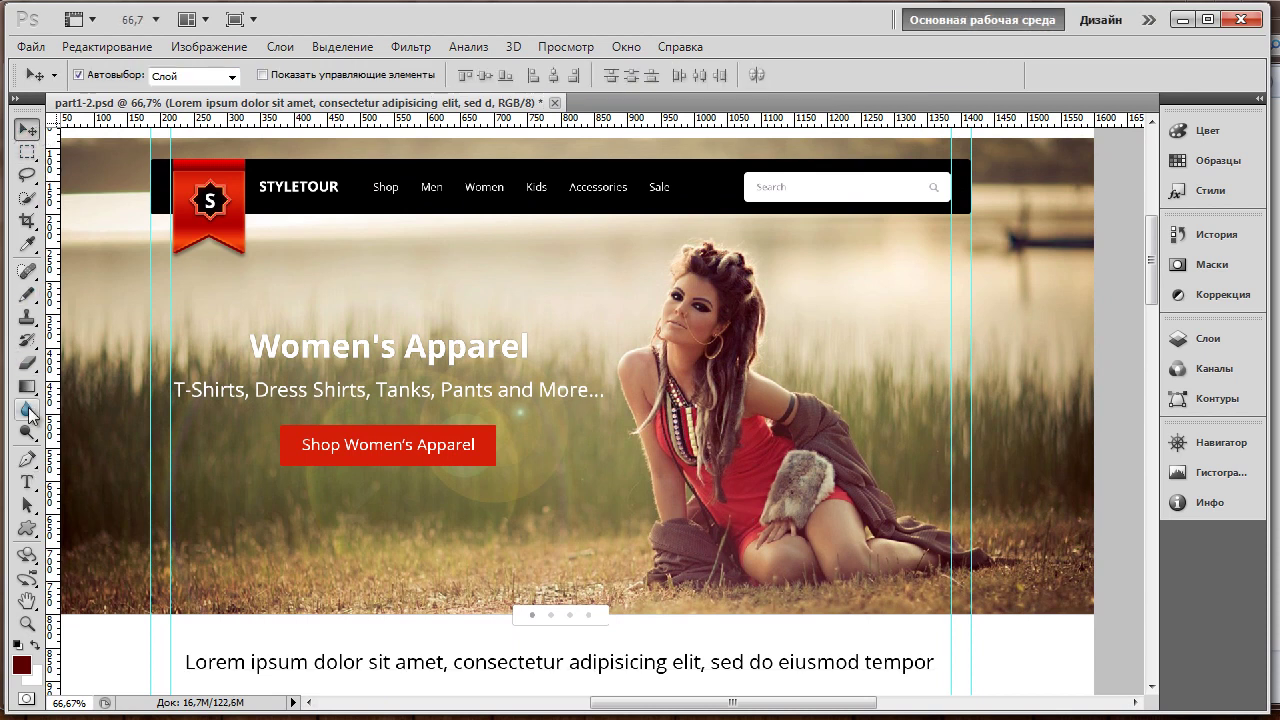
- Check the font settings of the Shop, Men, Women navigation text with the Type tool
click(28, 482)
click(387, 186)
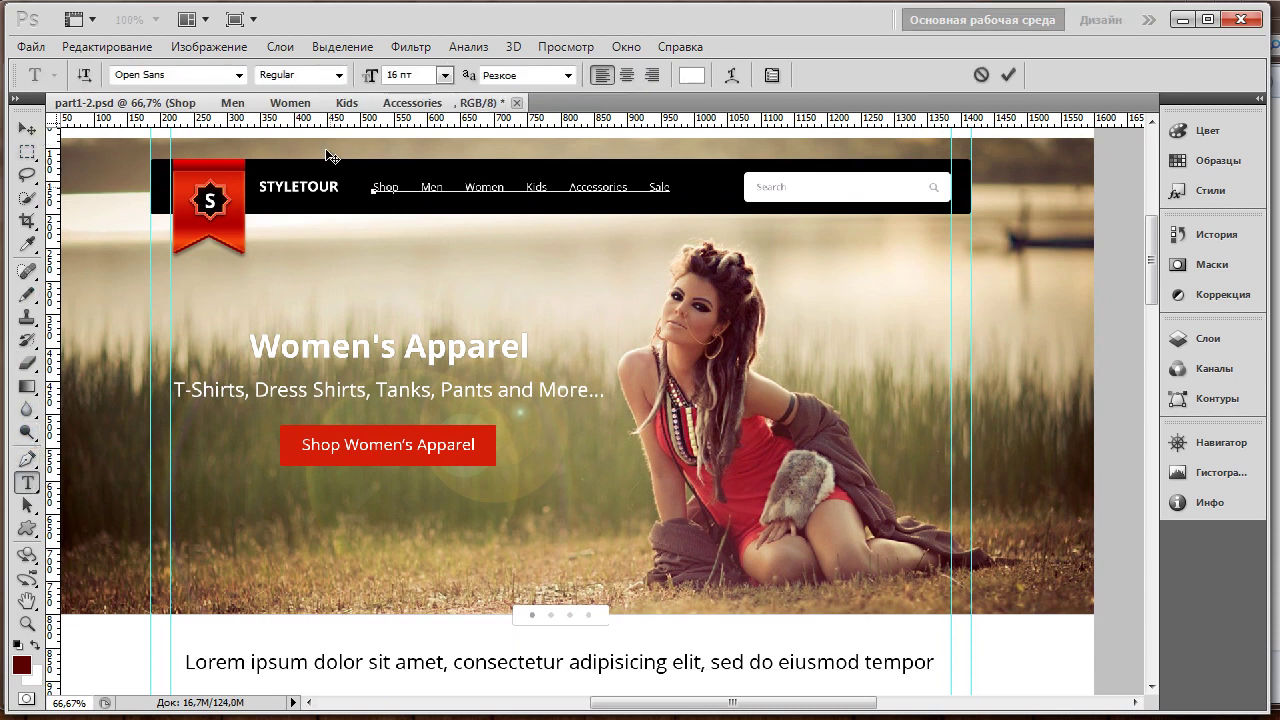
click(28, 130)
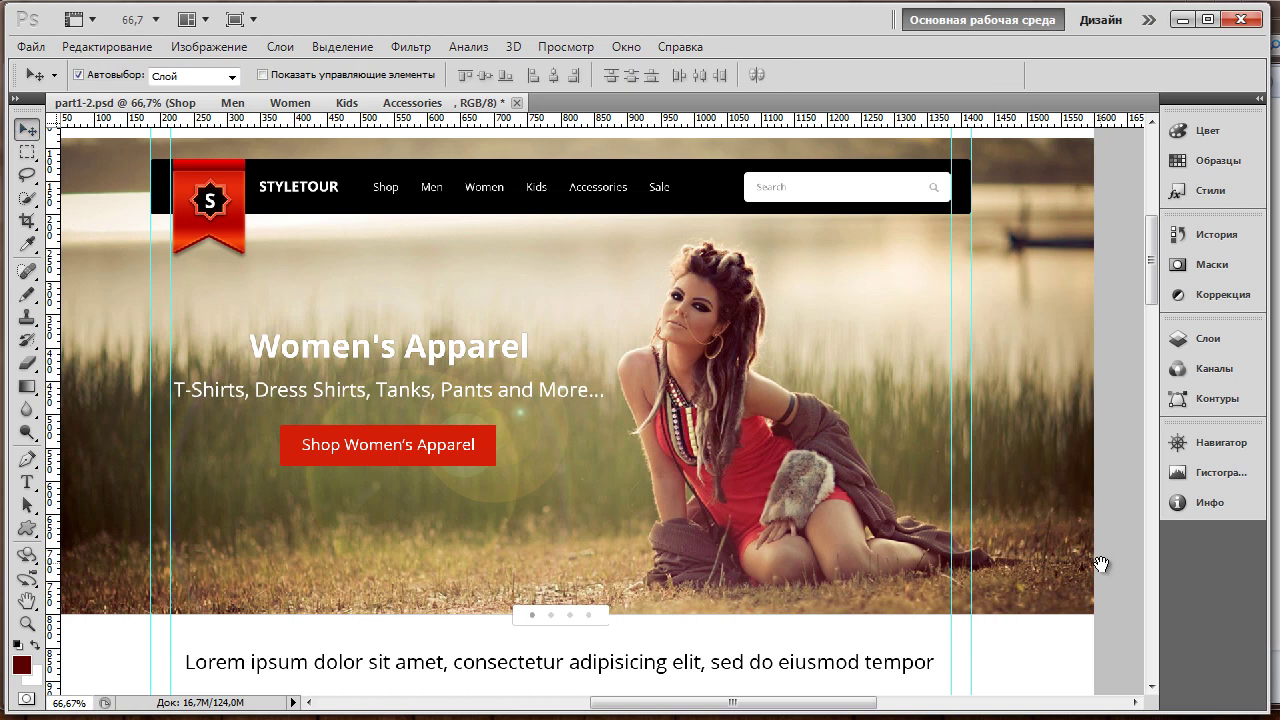
- Check the font settings of the Items on Demand heading with the Type tool, and return to the Move tool
scroll(1080, 450, down, 3)
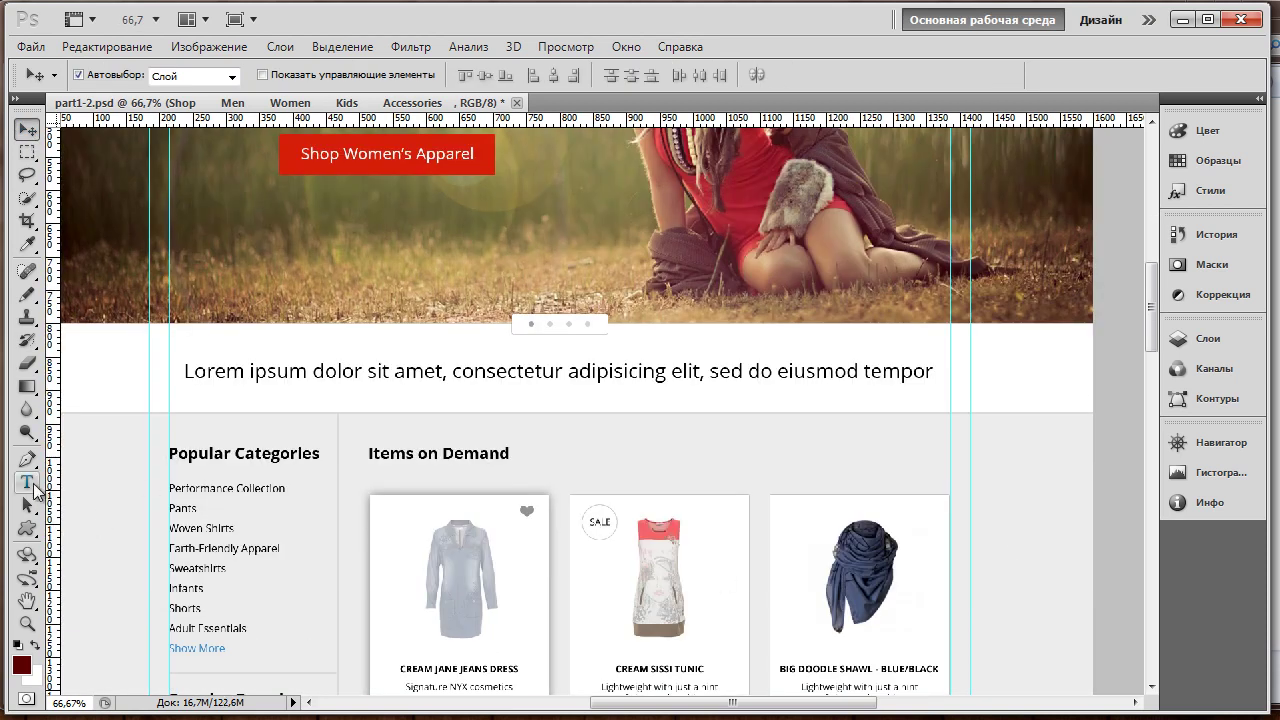
click(28, 482)
click(500, 460)
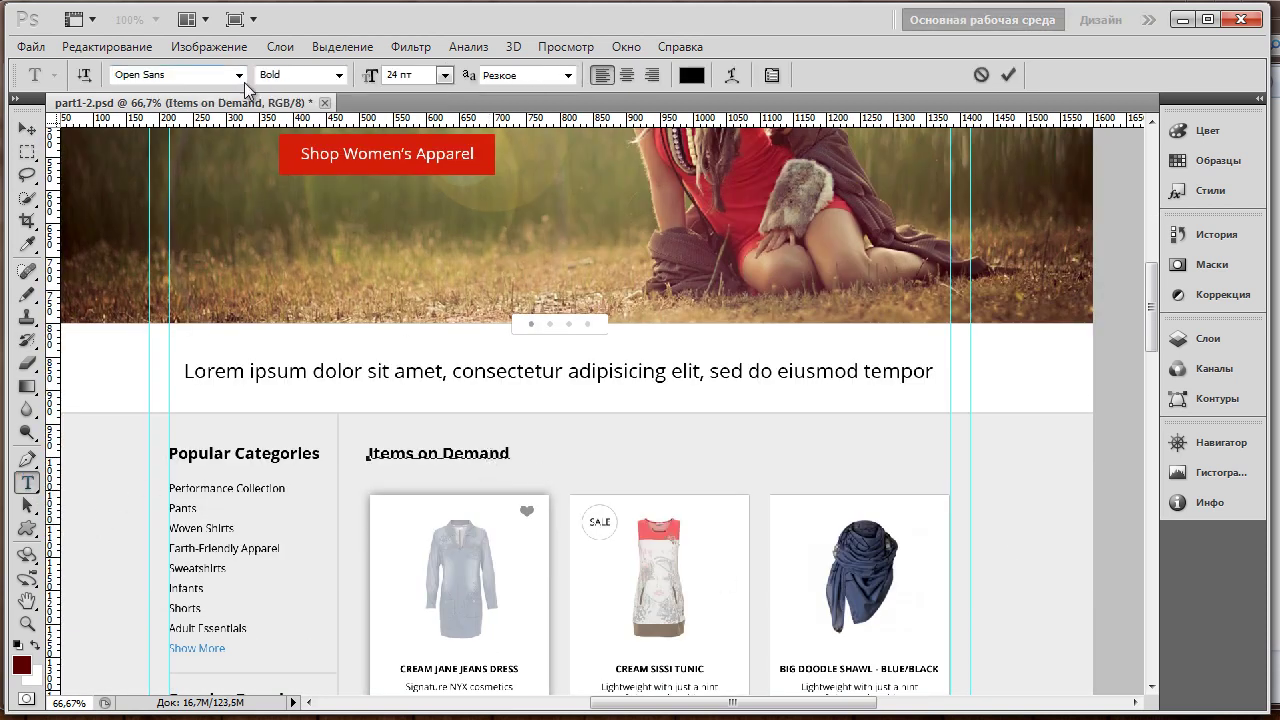
key(ctrl+Return)
key(v)
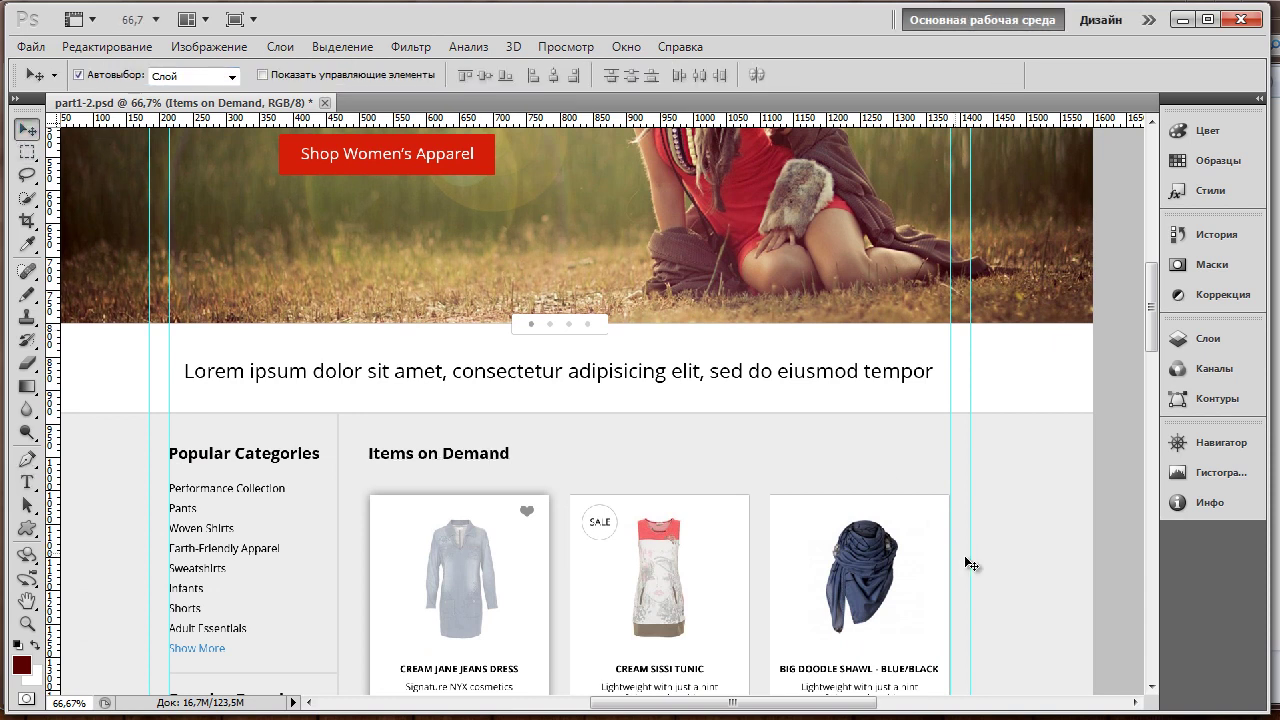
- Check the font settings of the subscription form's "your full name" placeholder with the Type tool, and return to the Move tool
scroll(1028, 593, down, 3)
scroll(1028, 593, down, 6)
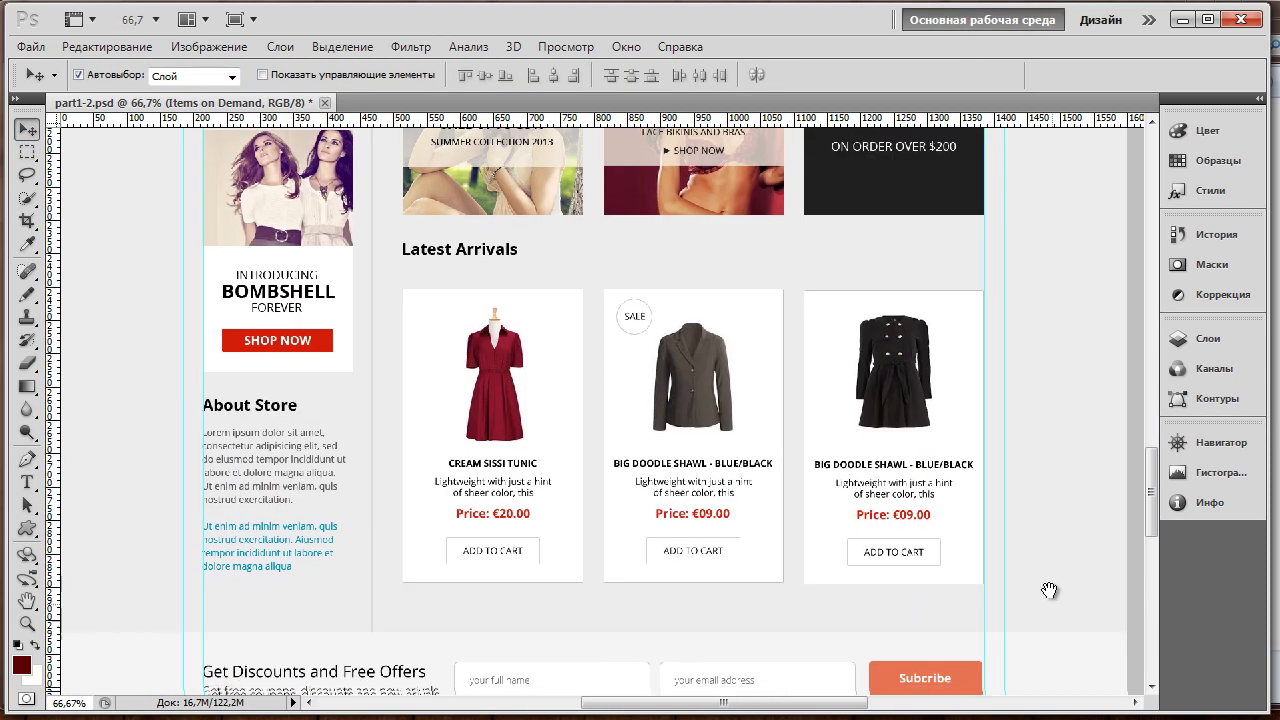
drag(1049, 590, 1042, 390)
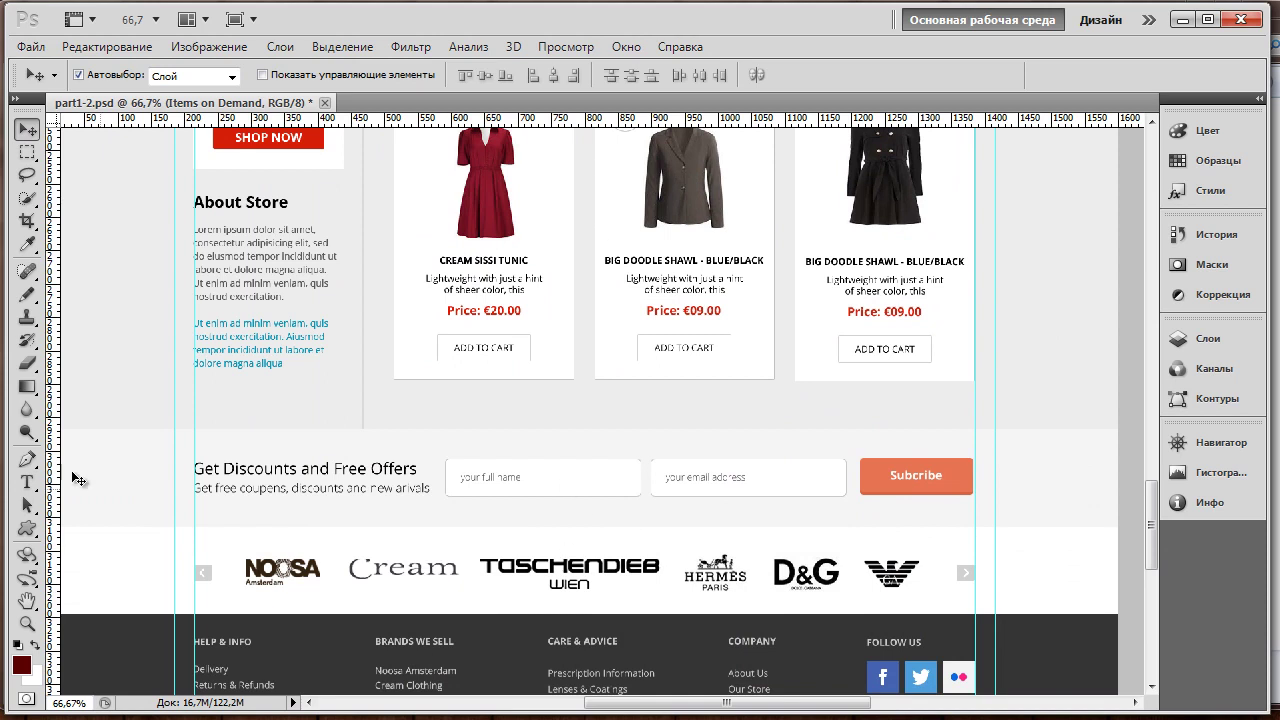
click(27, 482)
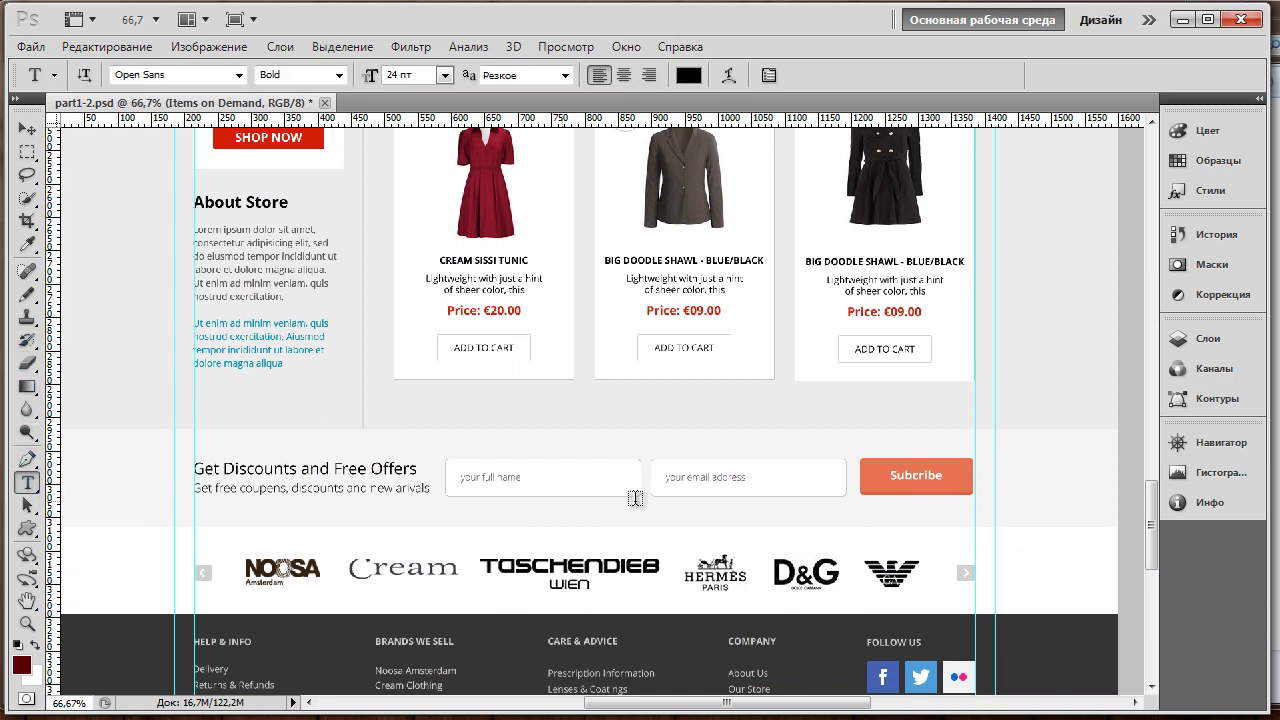
click(513, 478)
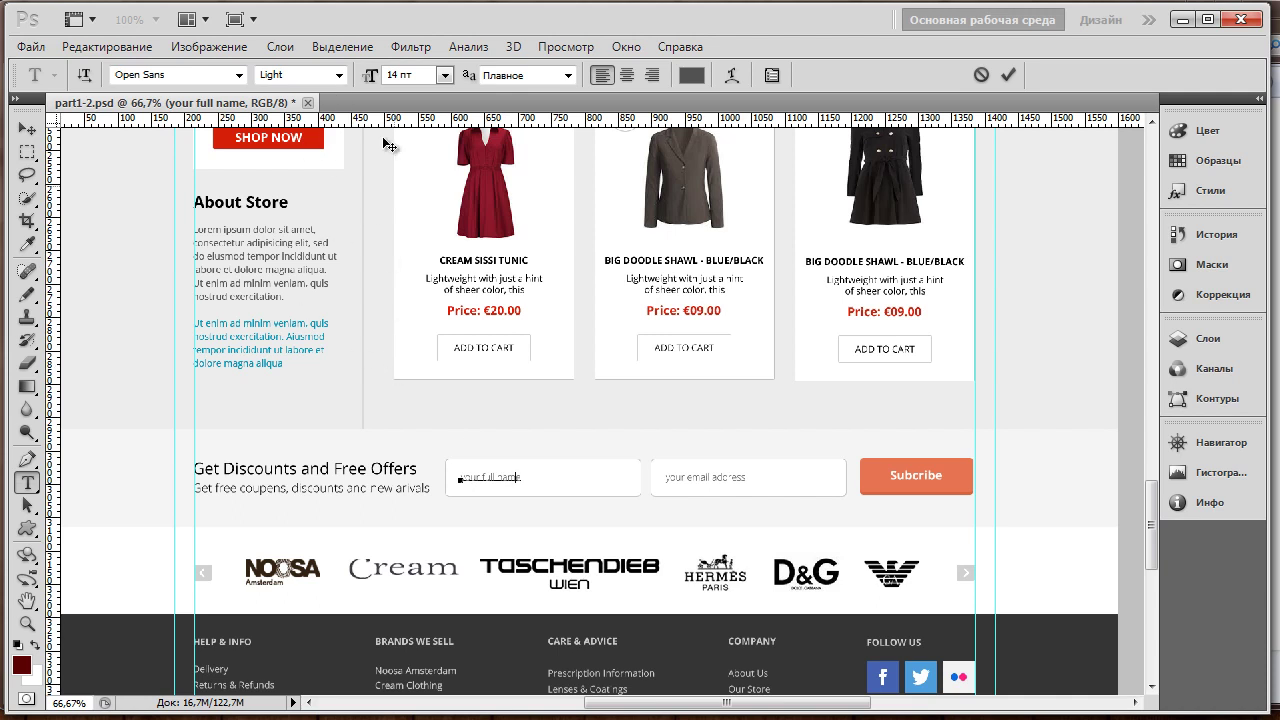
click(33, 130)
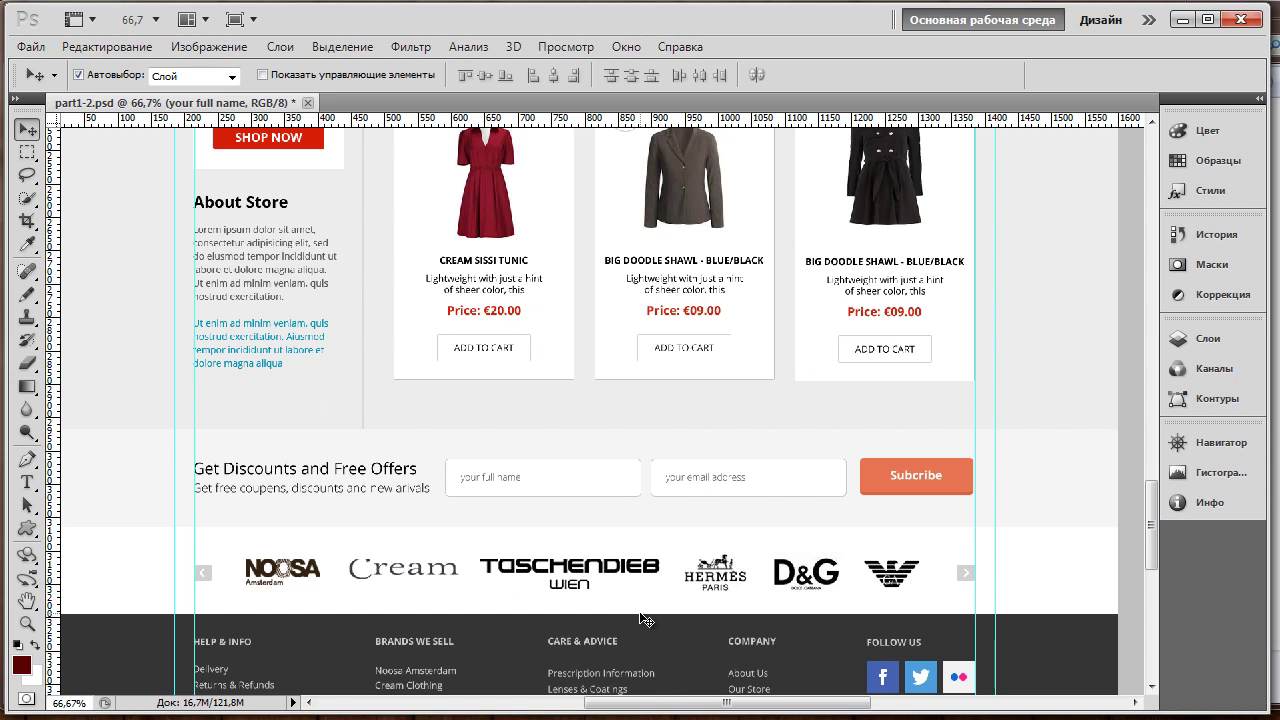
- Minimize the layout and locate the Open_Sans archive in the styletour folder
click(1180, 20)
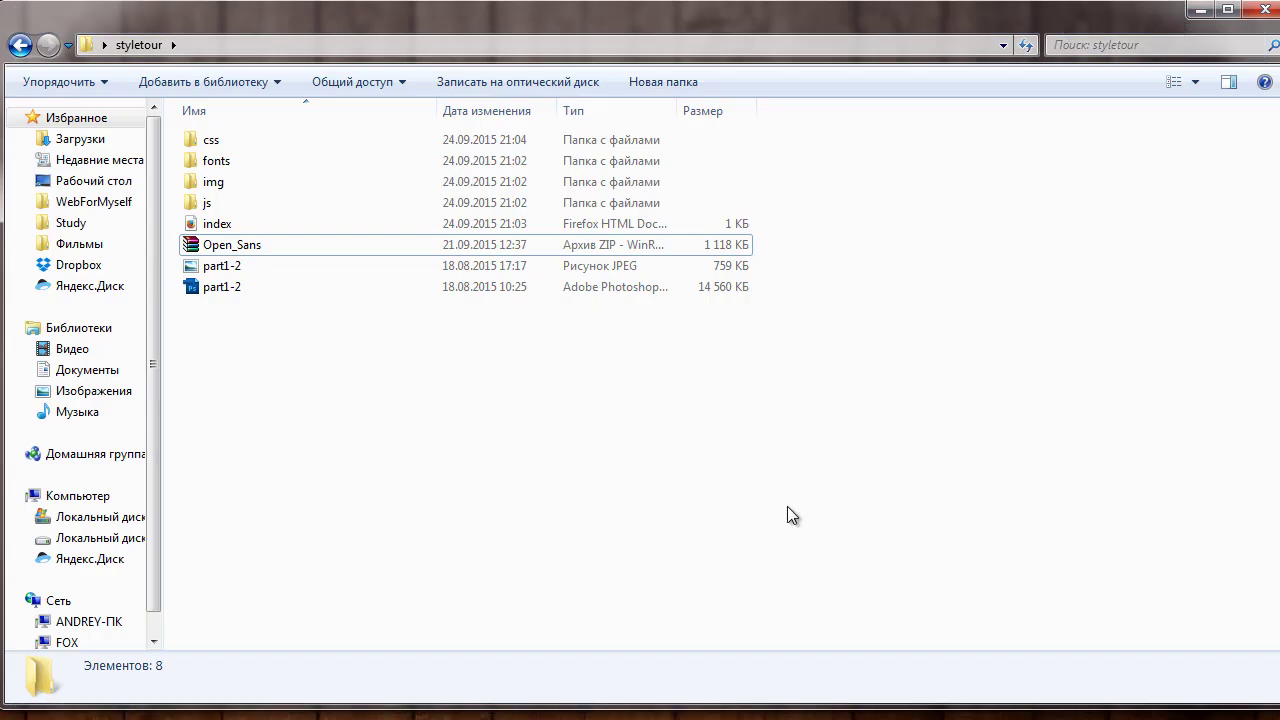
click(268, 245)
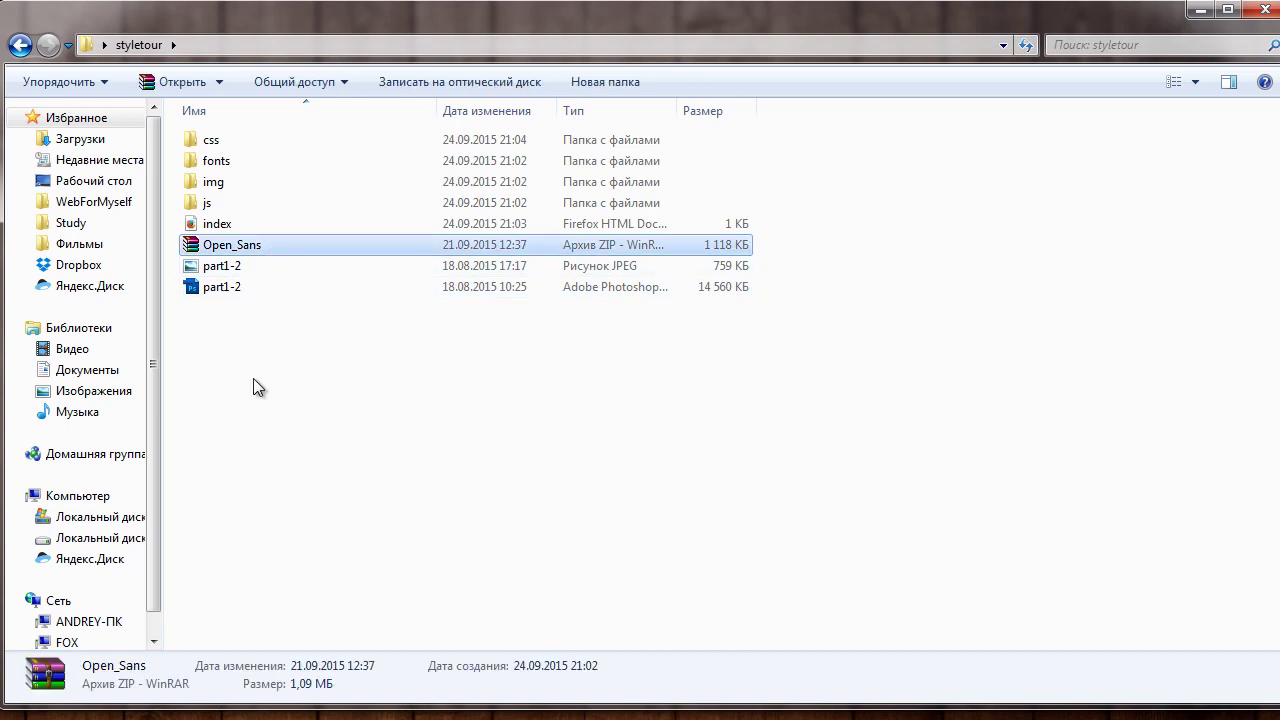
drag(313, 706, 313, 712)
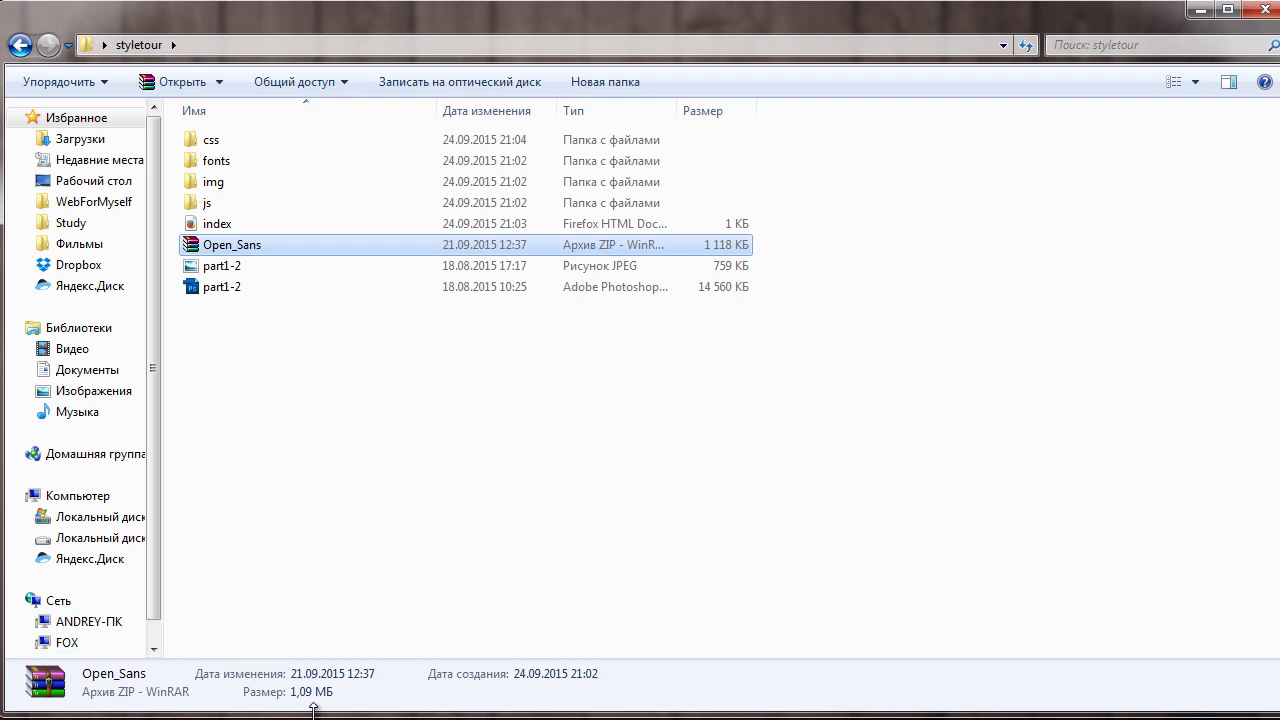
click(352, 470)
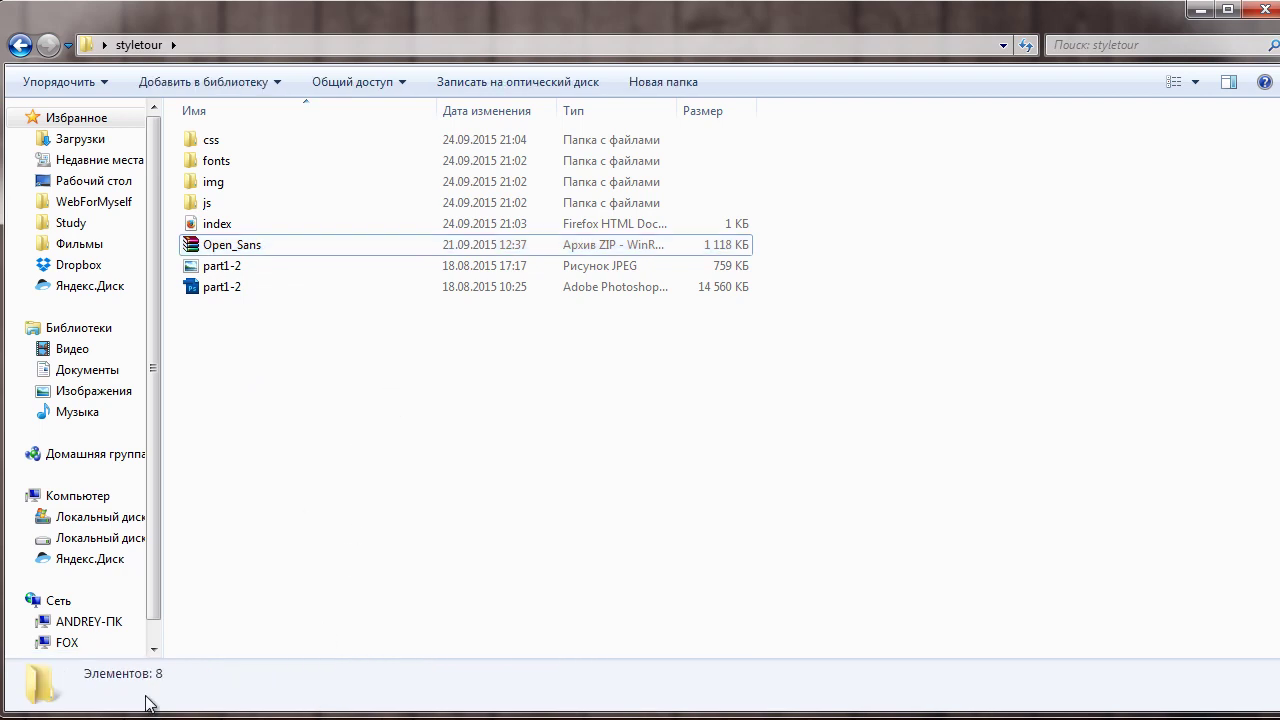
- Switch to the Firefox browser and open google.com in a new tab
key(alt+Tab)
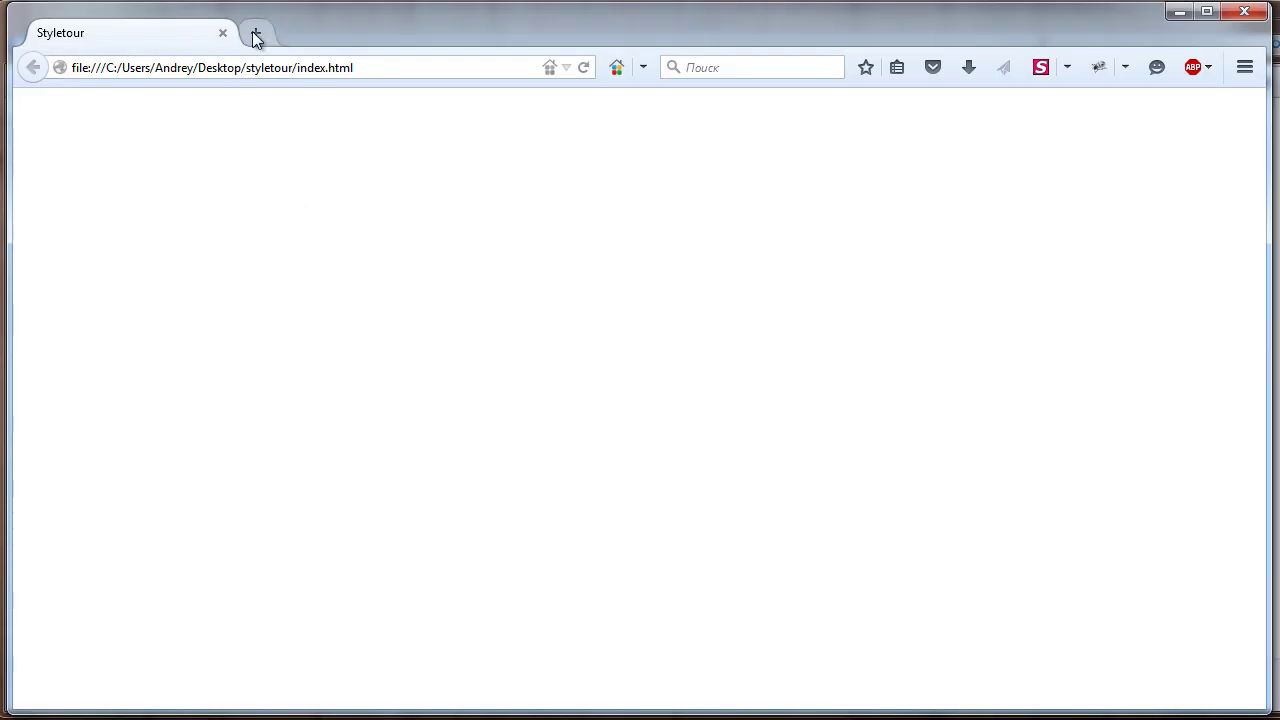
click(254, 34)
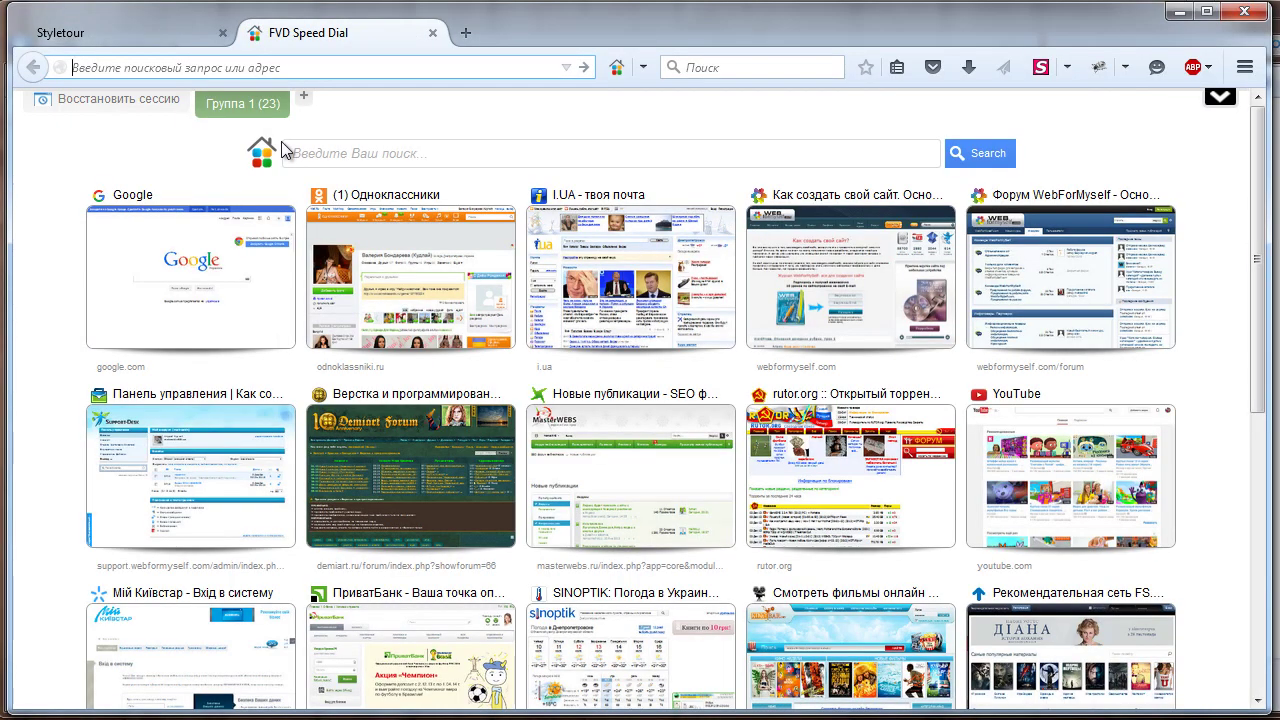
text(google.com/)
key(Return)
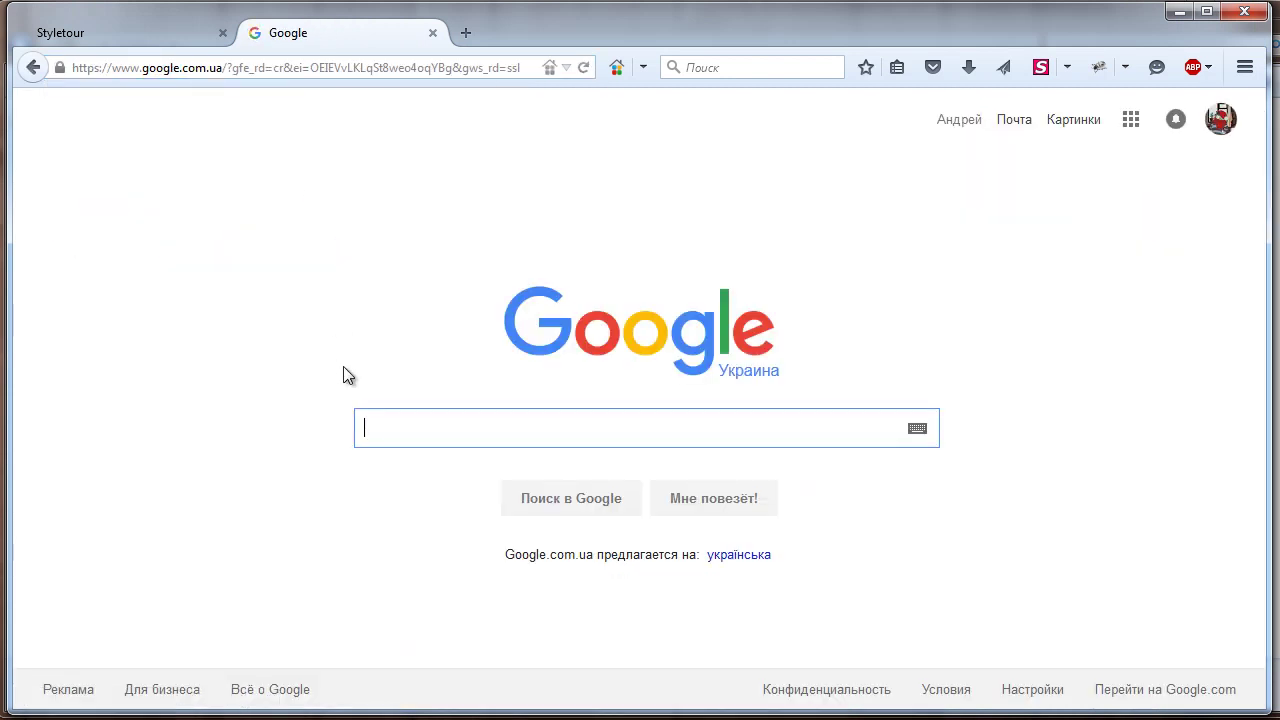
- Search for "google fonts" and open the Google Fonts site
text(fon)
key(BackSpace)
key(BackSpace)
key(BackSpace)
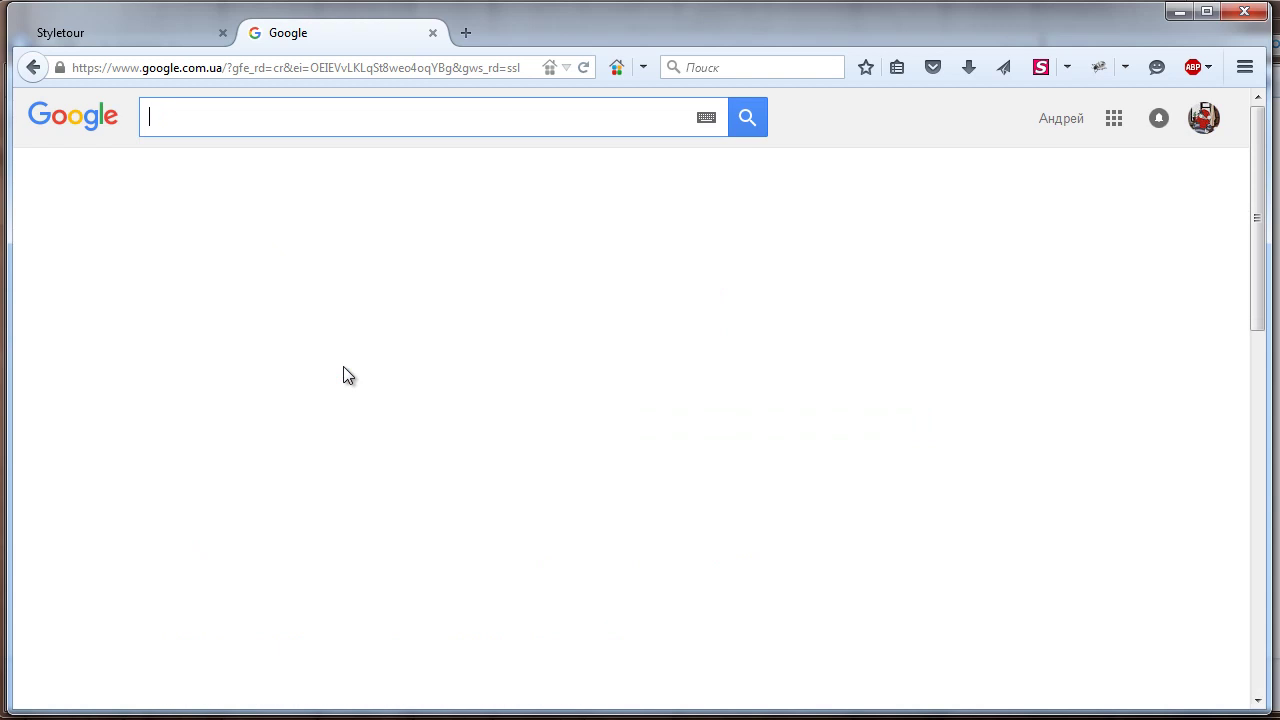
text(goo)
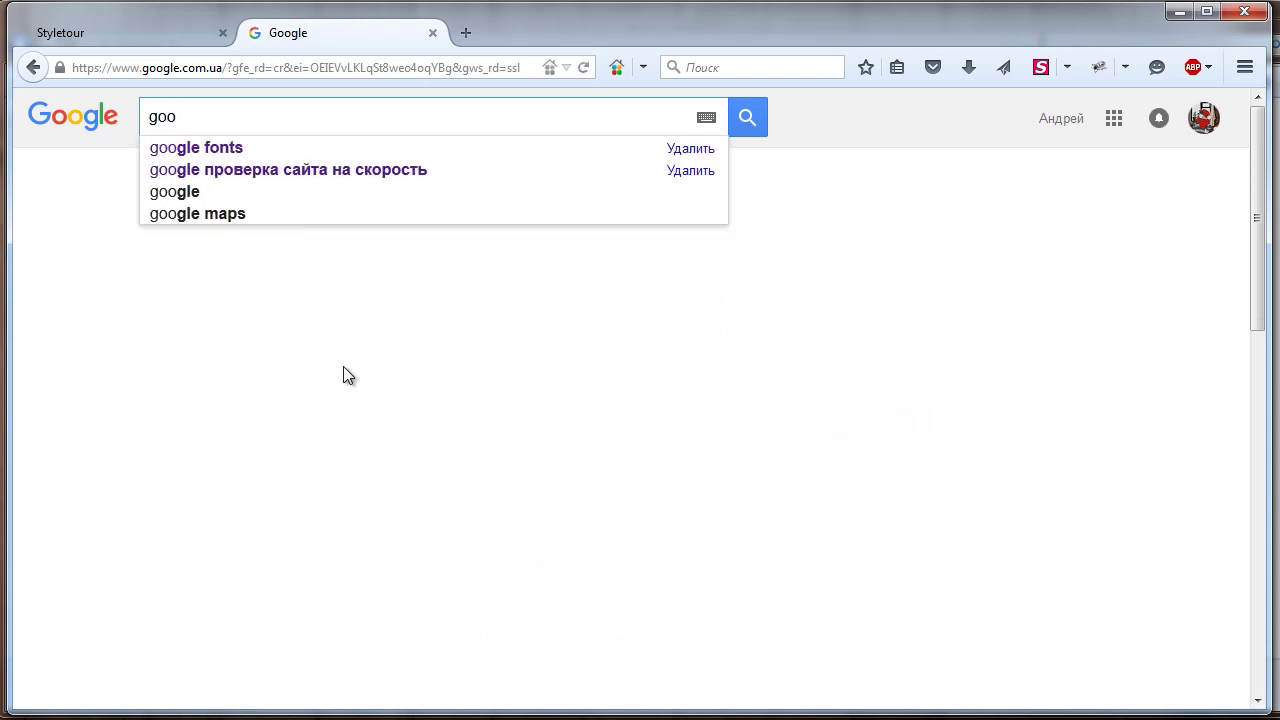
key(Down)
key(Return)
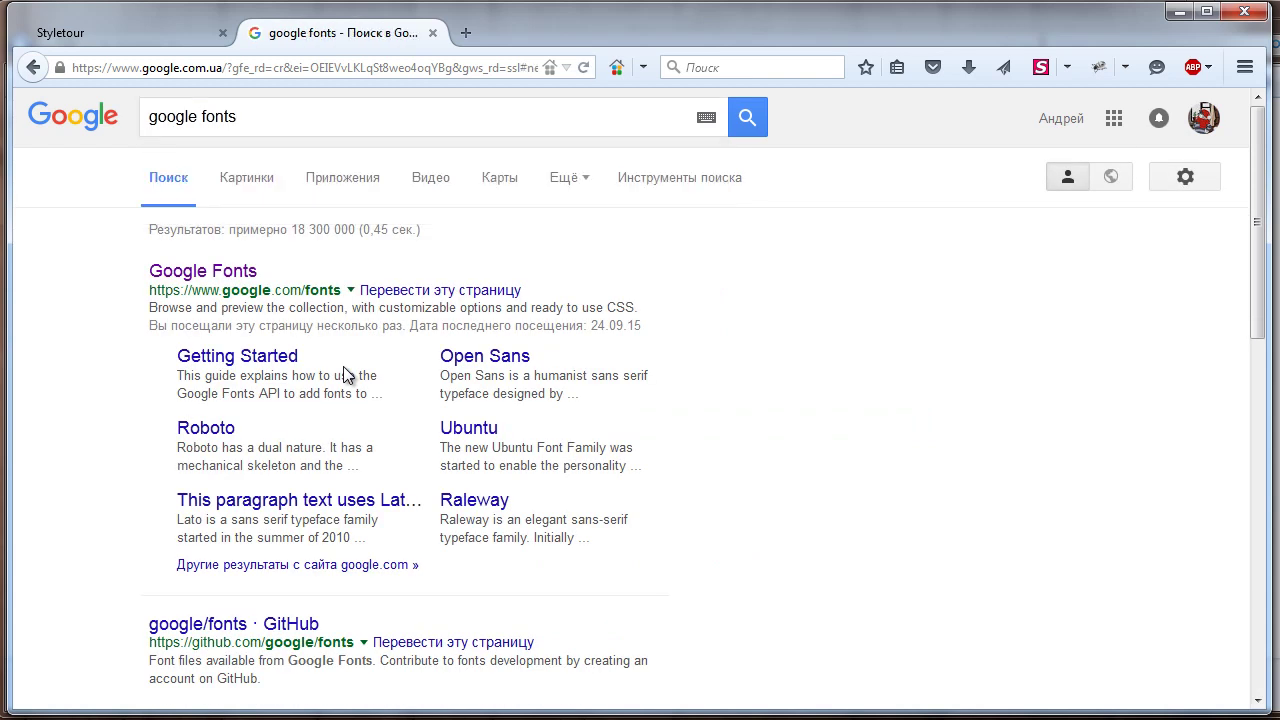
click(228, 276)
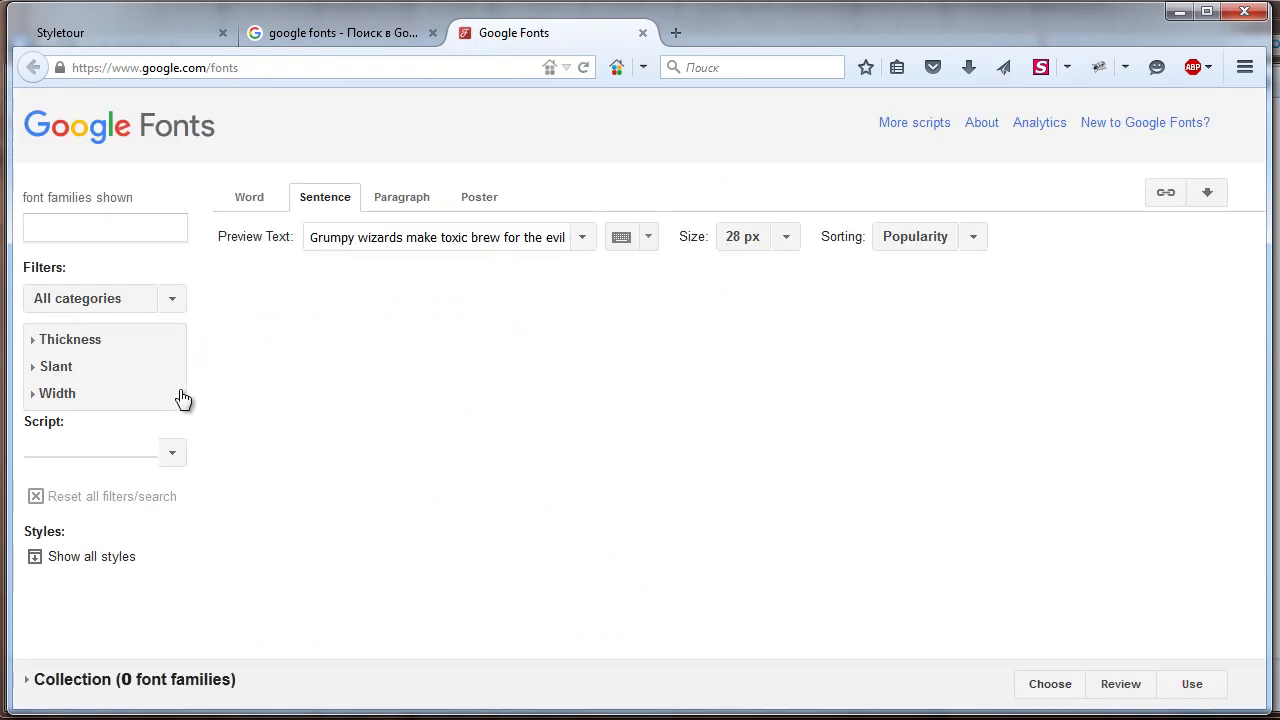
- Search the font families for "open sans" and add Open Sans to the collection
click(82, 234)
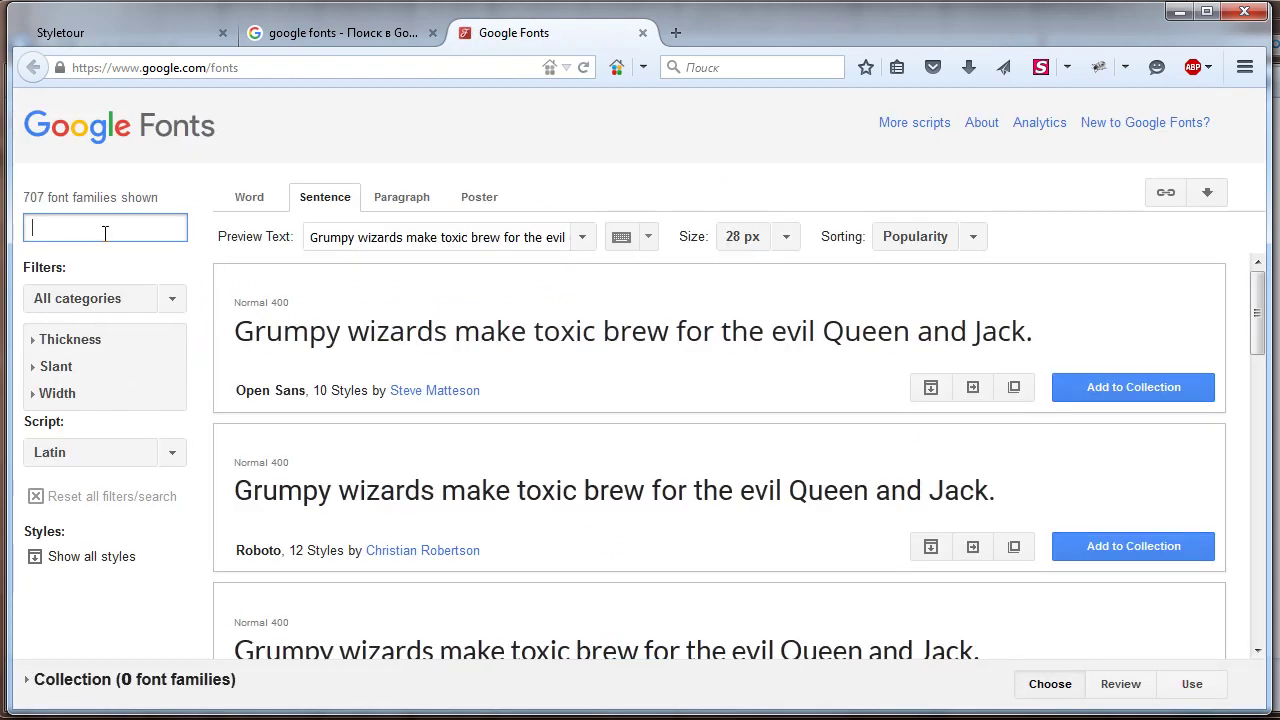
text(open sasns)
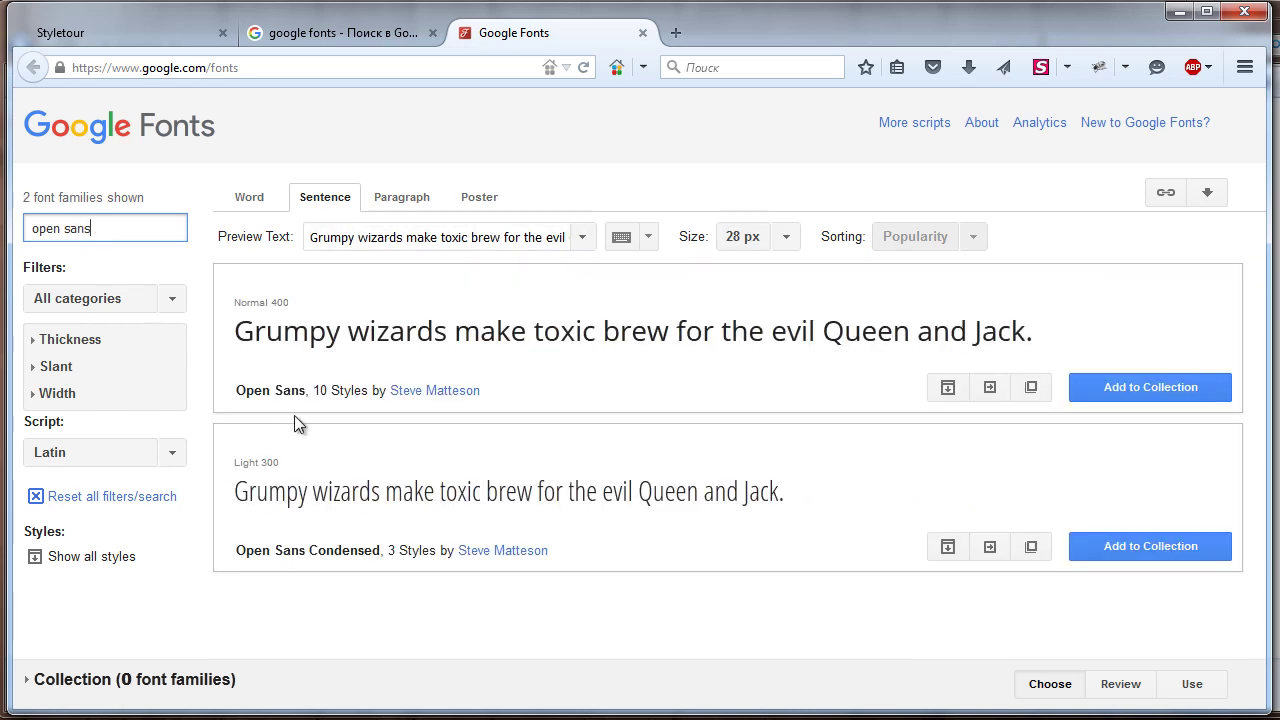
click(1149, 391)
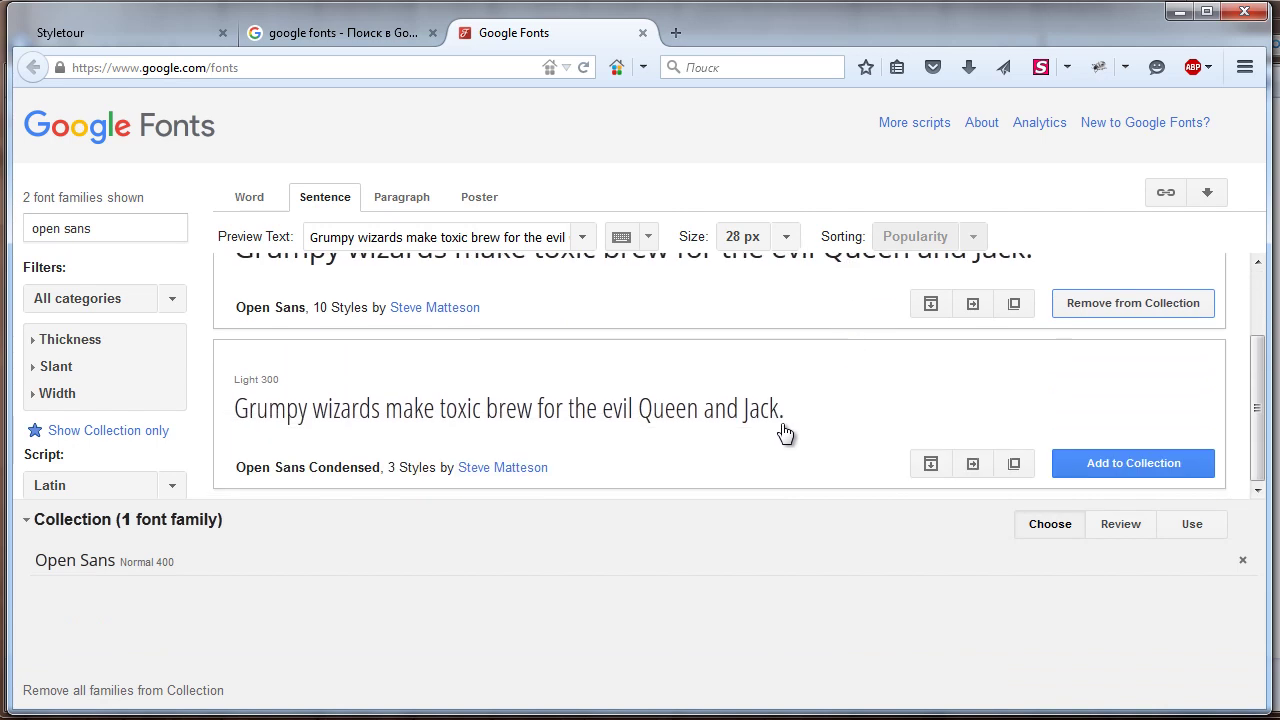
- Open the usage page for the collection and include the Normal 400 and Bold 700 styles of Open Sans
click(1195, 526)
scroll(476, 435, down, 3)
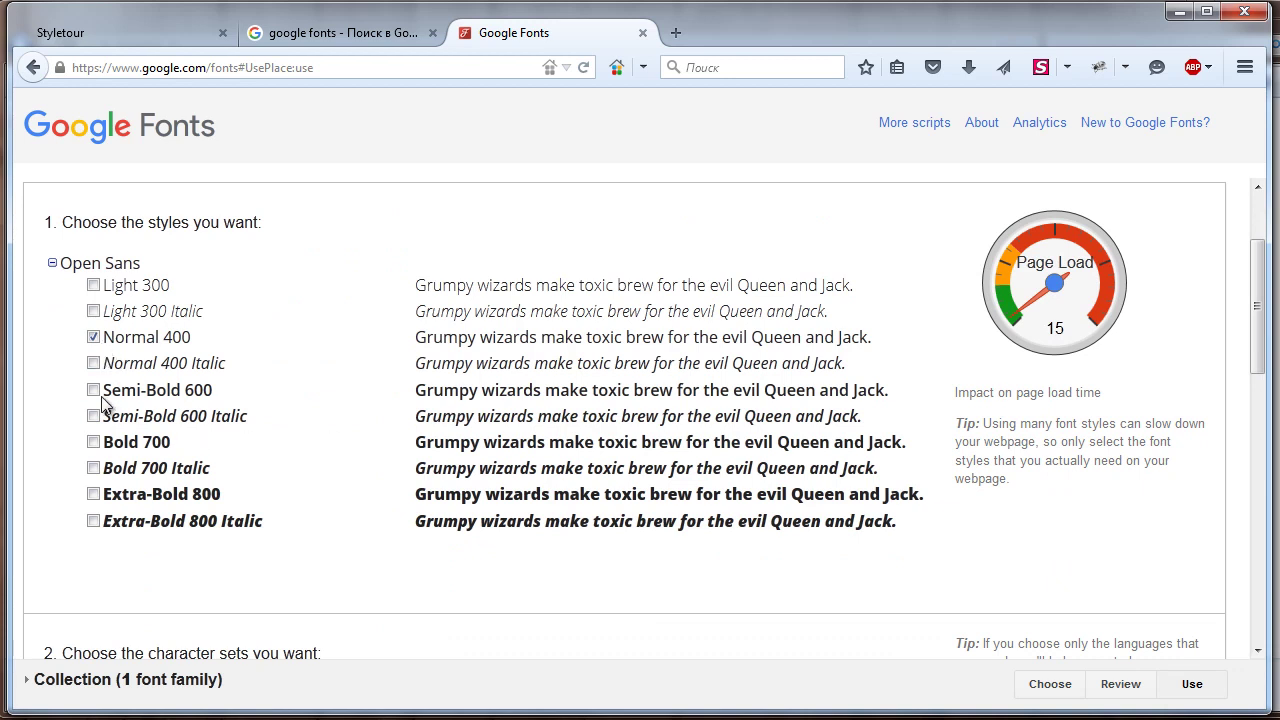
drag(125, 338, 189, 334)
click(92, 443)
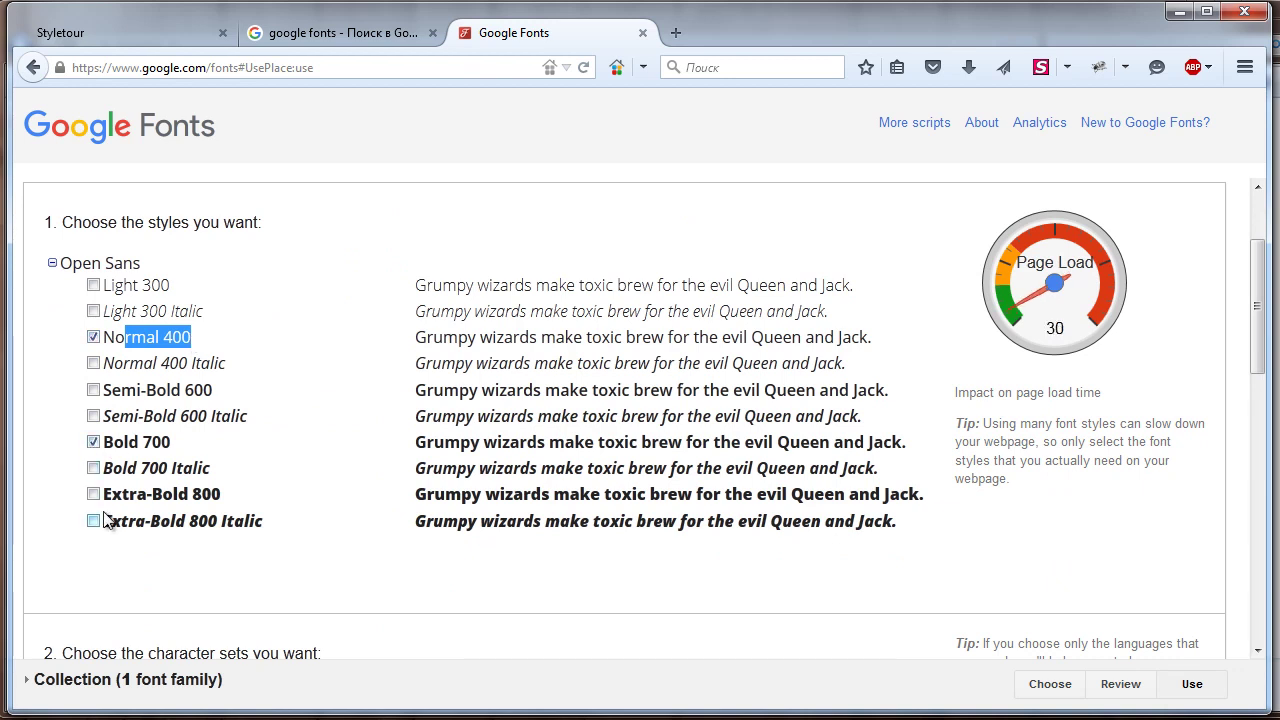
click(93, 337)
click(117, 341)
- Add the Cyrillic character set alongside Latin, leaving Cyrillic Extended out
scroll(321, 401, down, 1)
scroll(322, 402, down, 1)
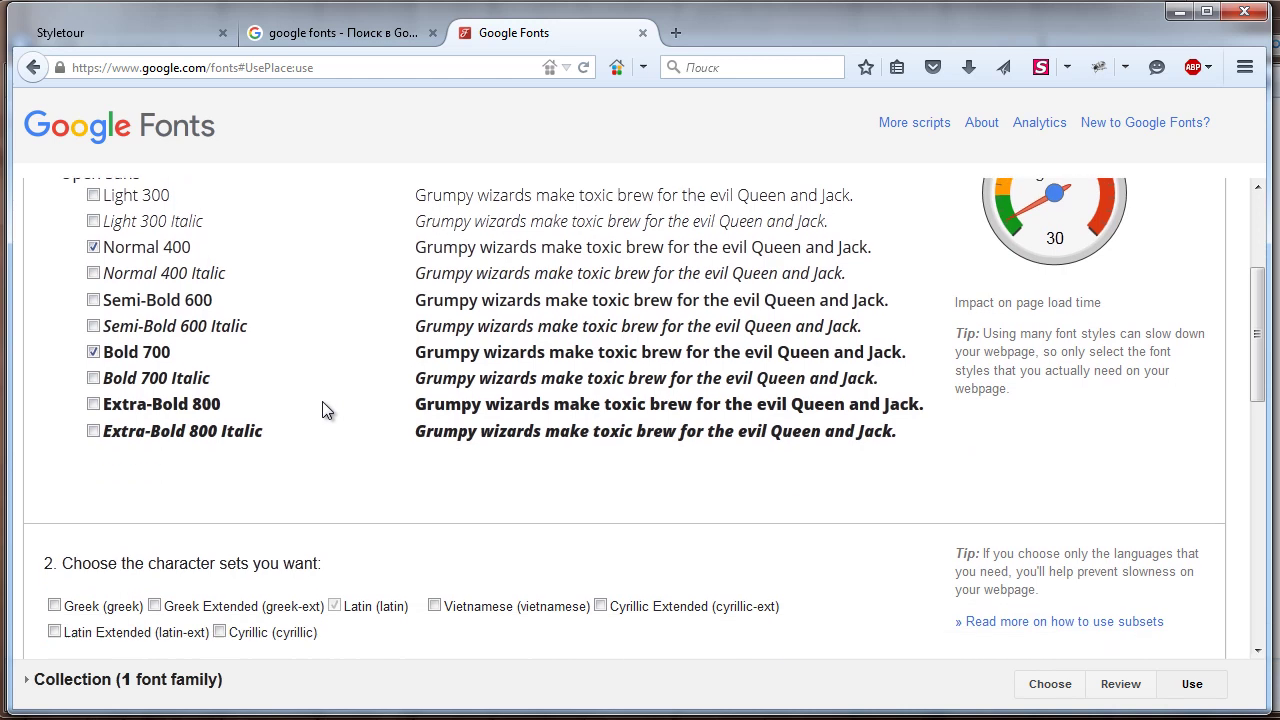
scroll(322, 402, down, 2)
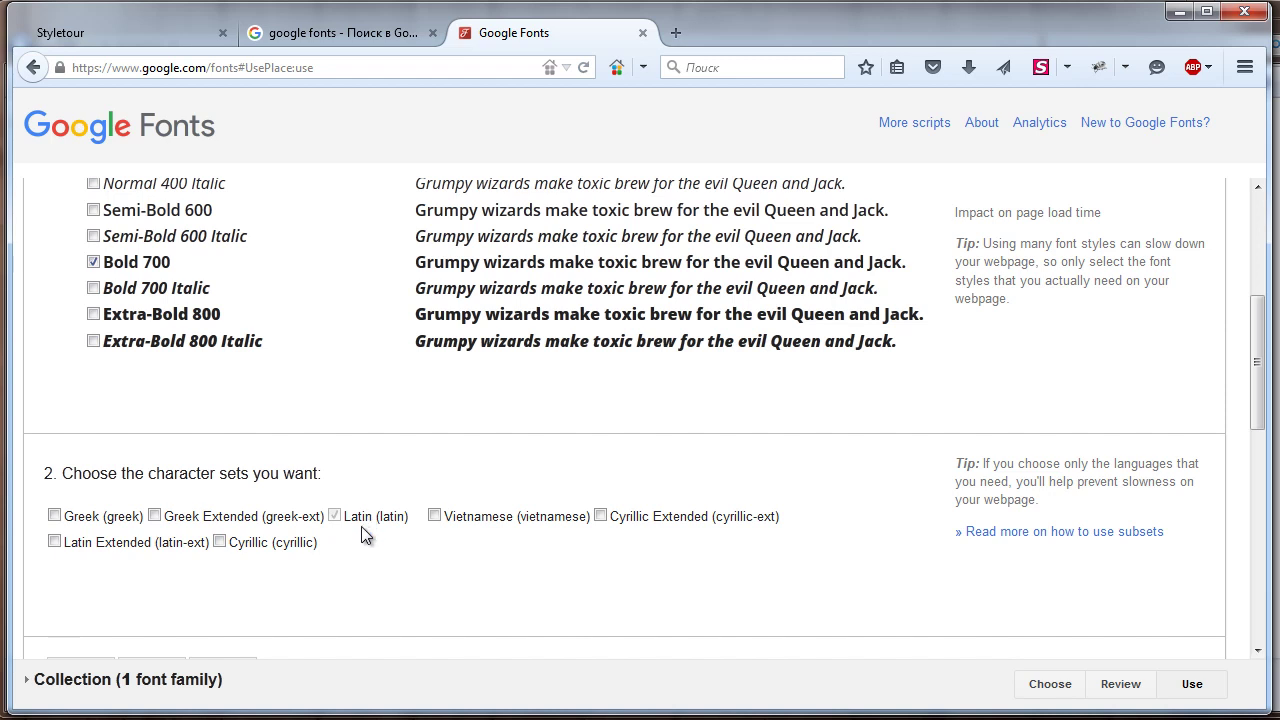
click(231, 547)
click(684, 518)
click(602, 516)
scroll(516, 462, down, 3)
scroll(518, 463, down, 2)
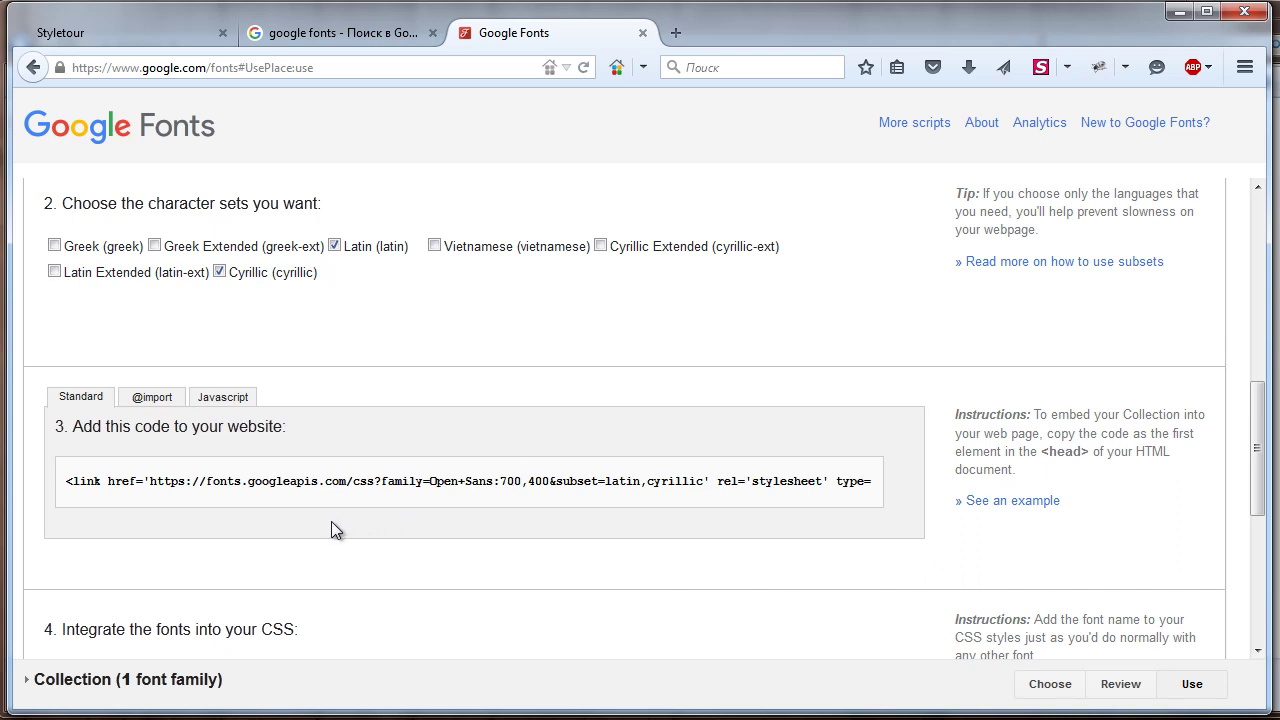
drag(64, 482, 500, 546)
click(230, 478)
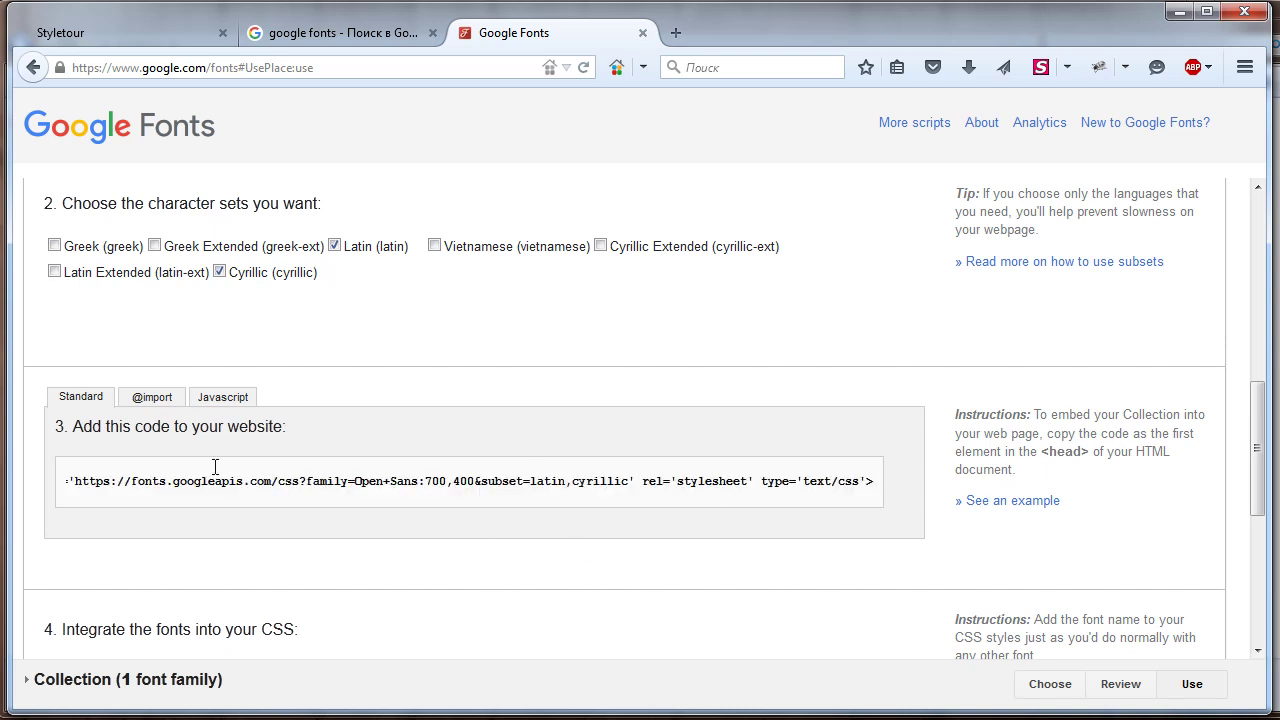
click(155, 400)
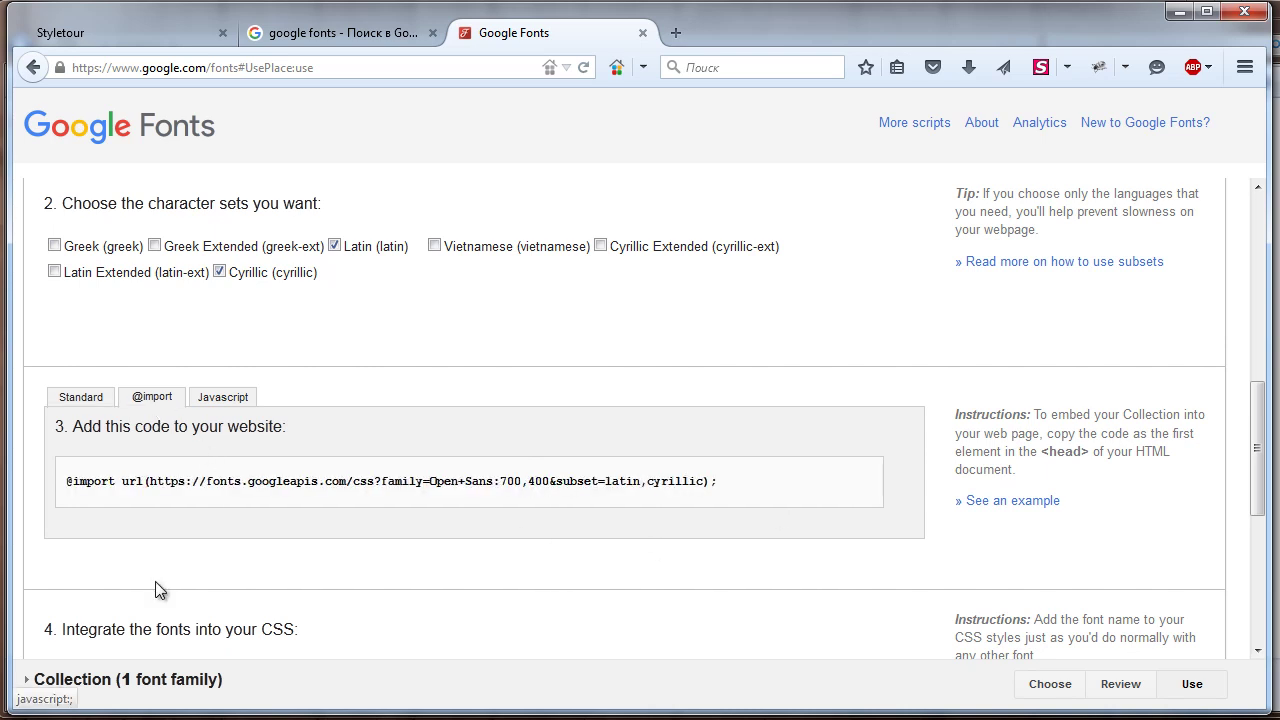
drag(692, 488, 58, 484)
click(124, 500)
key(ctrl+a)
click(212, 400)
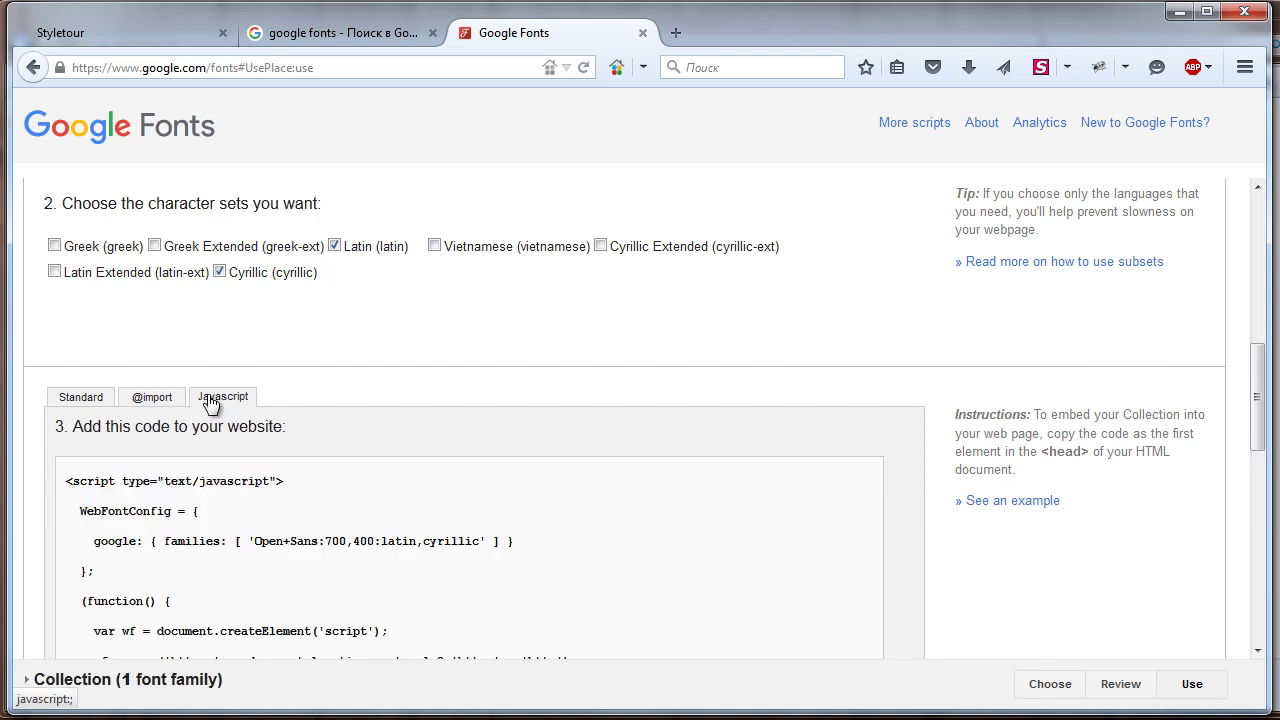
scroll(238, 356, down, 2)
scroll(238, 356, down, 2)
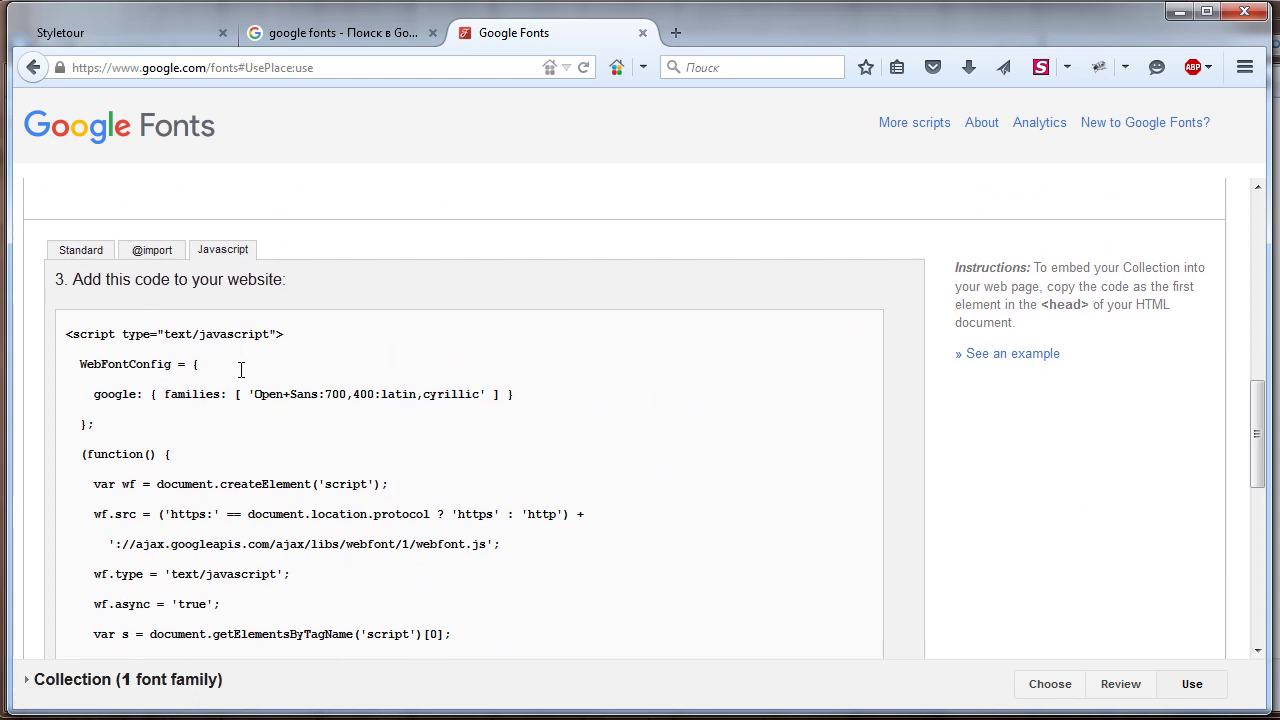
scroll(240, 366, down, 3)
scroll(252, 385, up, 5)
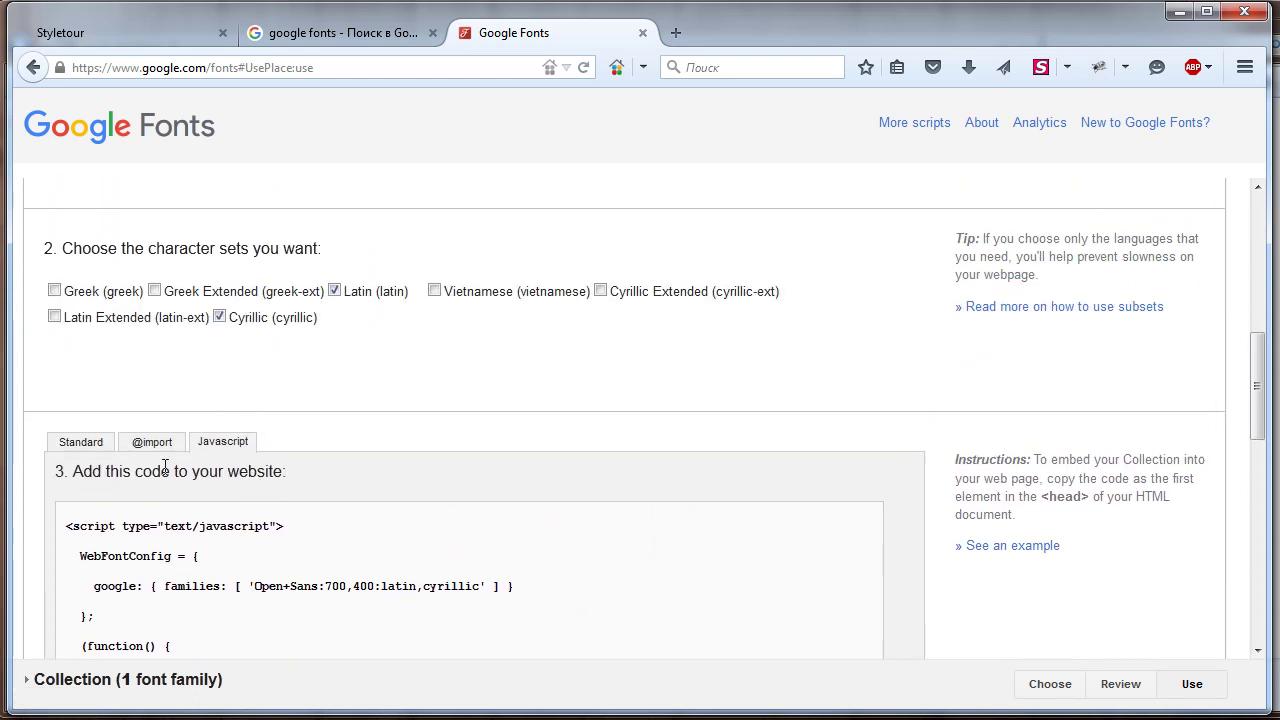
click(152, 447)
click(82, 442)
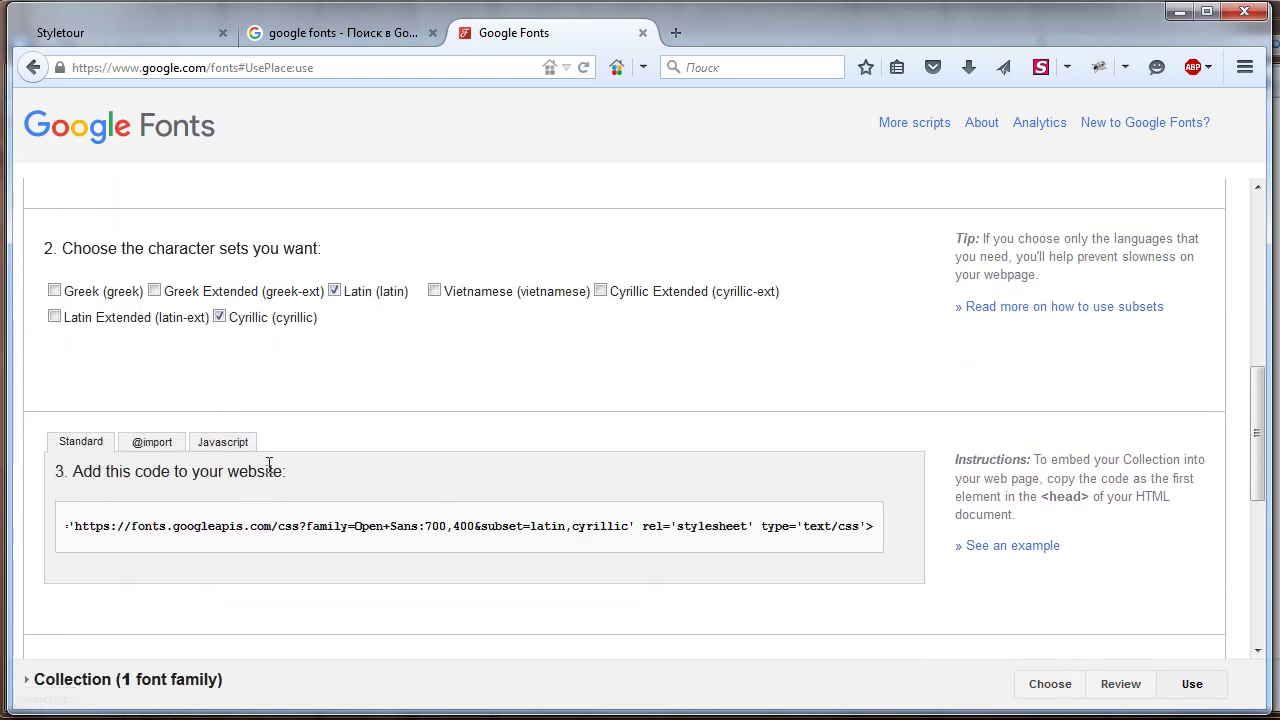
- Copy the Standard Open Sans link code into index.html in Sublime Text, on a new line below the title tag
drag(880, 526, 14, 516)
key(ctrl+c)
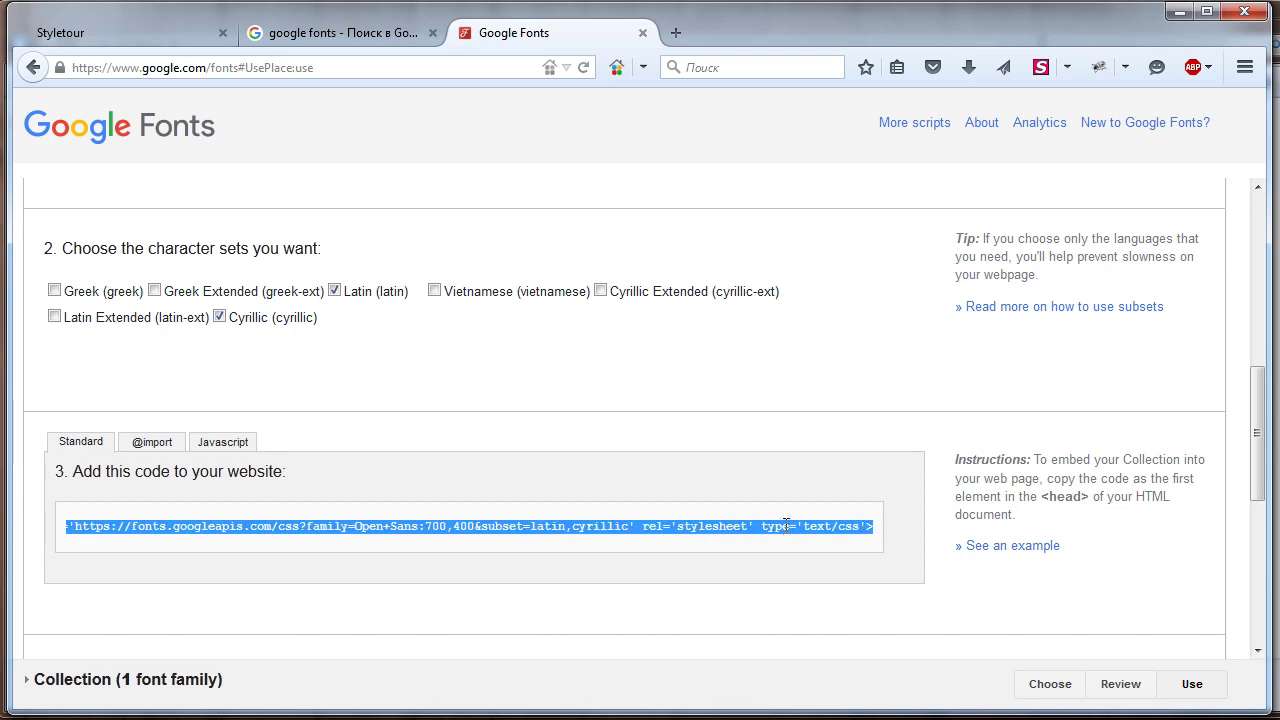
key(alt+Tab)
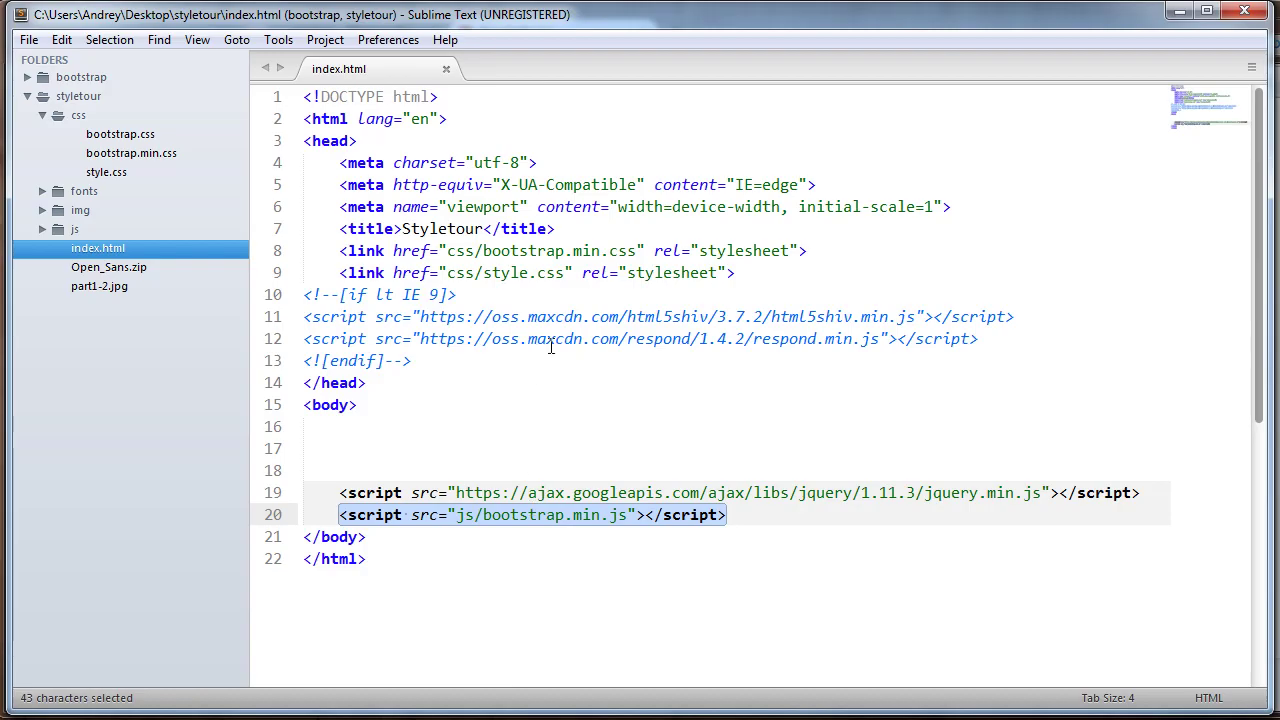
click(680, 227)
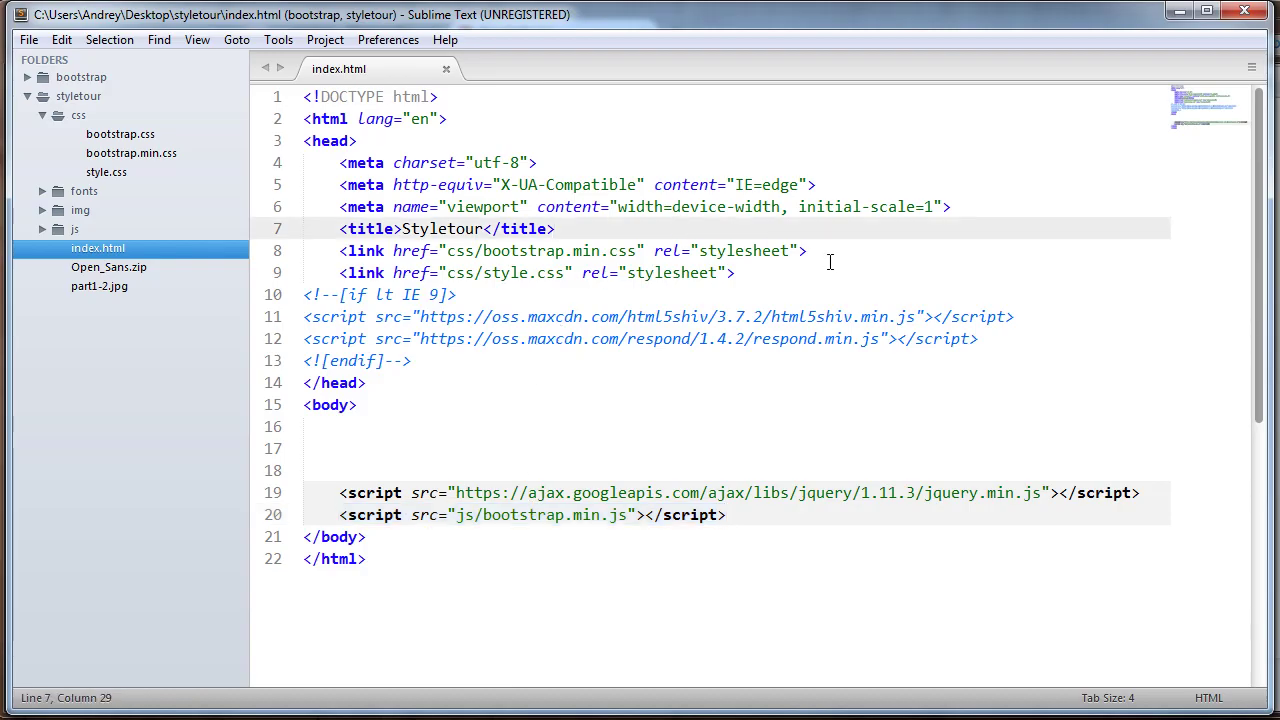
key(Return)
key(ctrl+v)
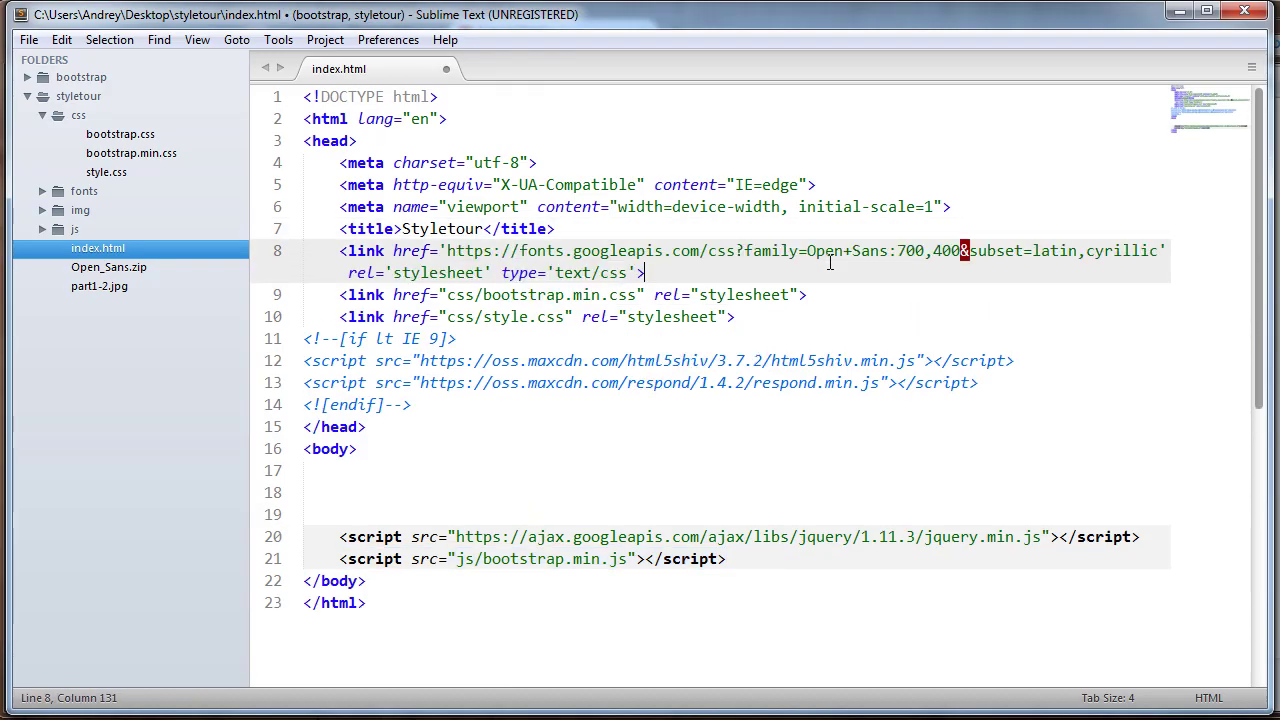
click(572, 316)
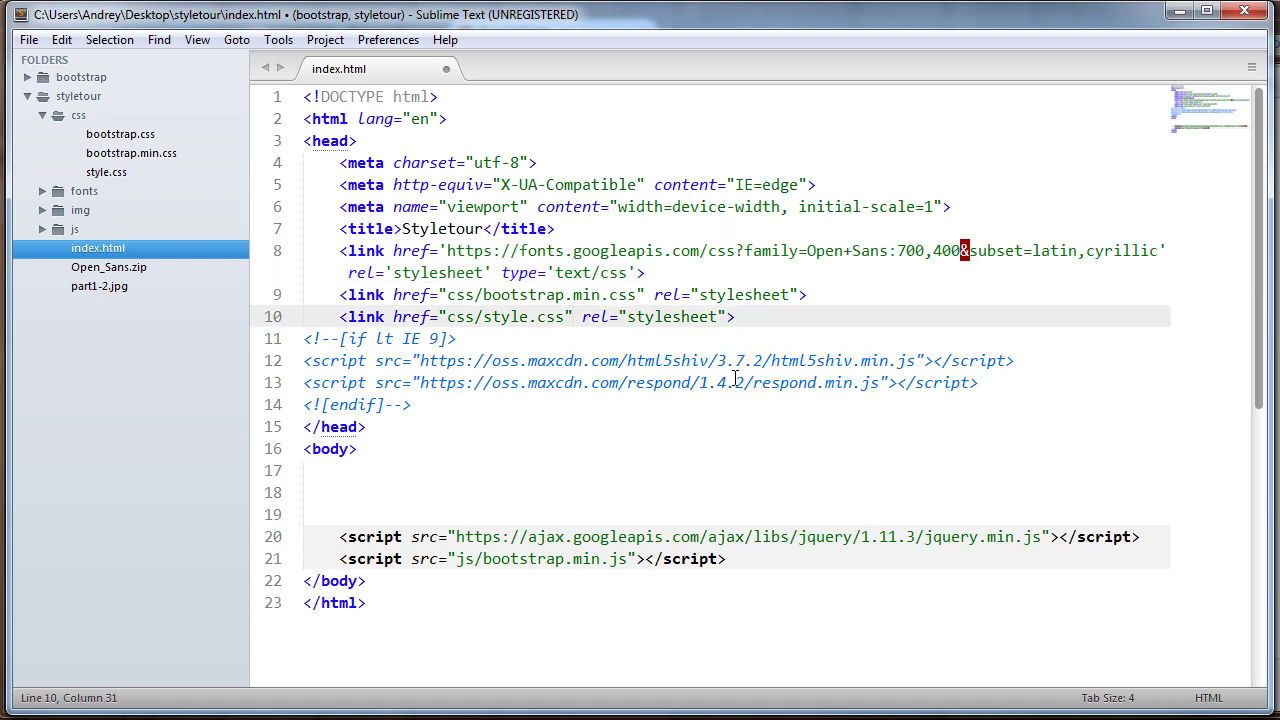
- Try adding the 300 weight after 700,400 in the Open Sans link of index.html
double_click(812, 251)
click(913, 251)
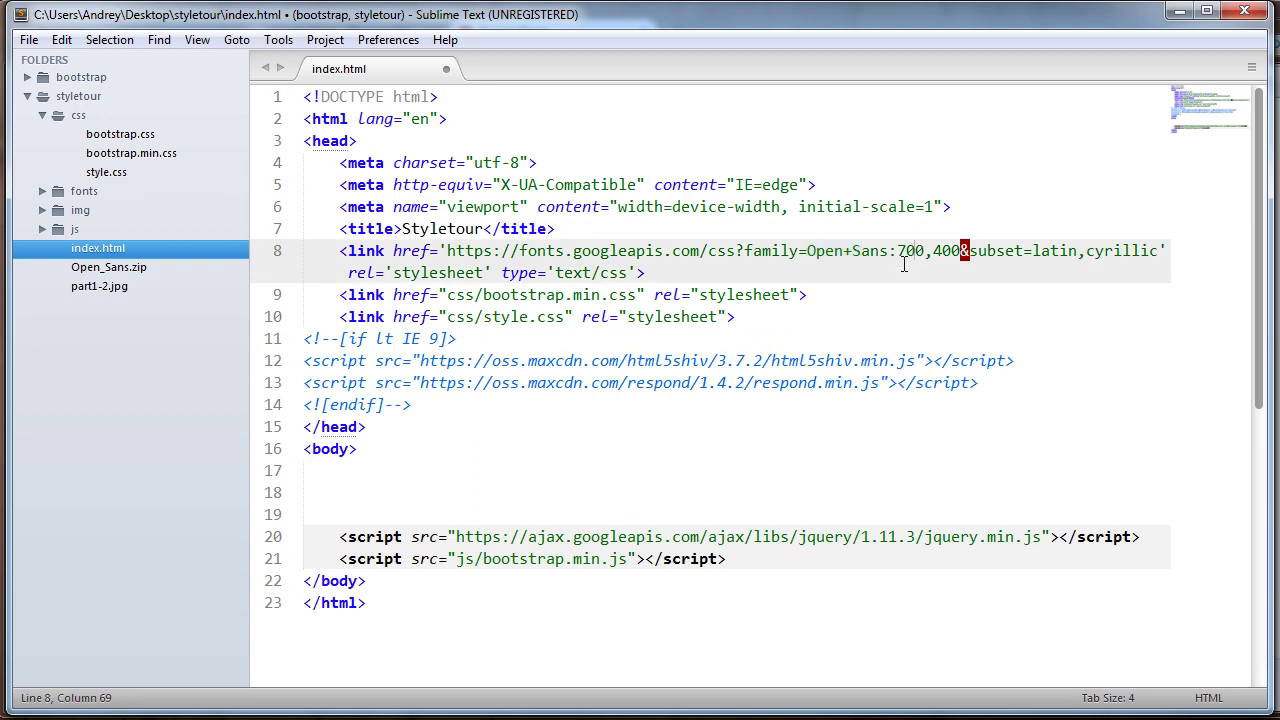
click(940, 251)
key(Right)
key(Right)
text(,)
key(BackSpace)
text(300)
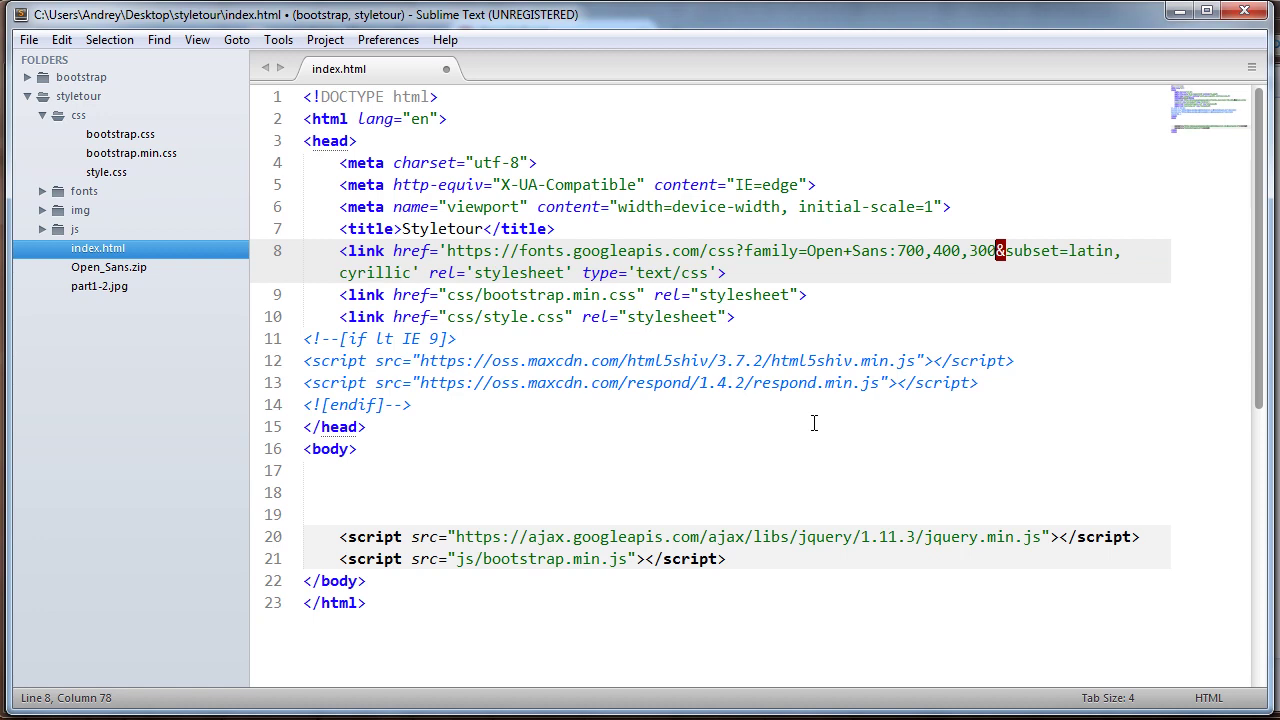
- Remove the added 300 weight and its comma from the Open Sans link
key(shift+Left)
key(shift+Left)
key(shift+Left)
key(shift+Left)
key(BackSpace)
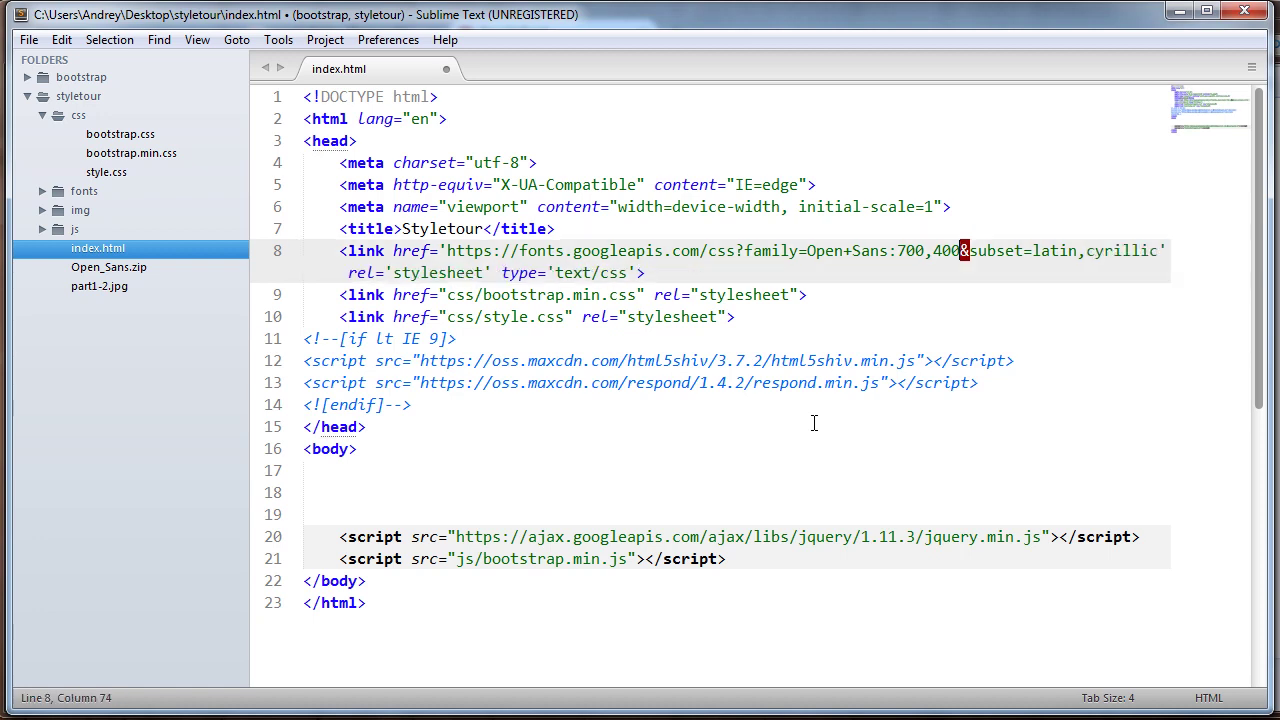
- Check the font weights in the Open Sans link and save index.html
drag(897, 250, 945, 250)
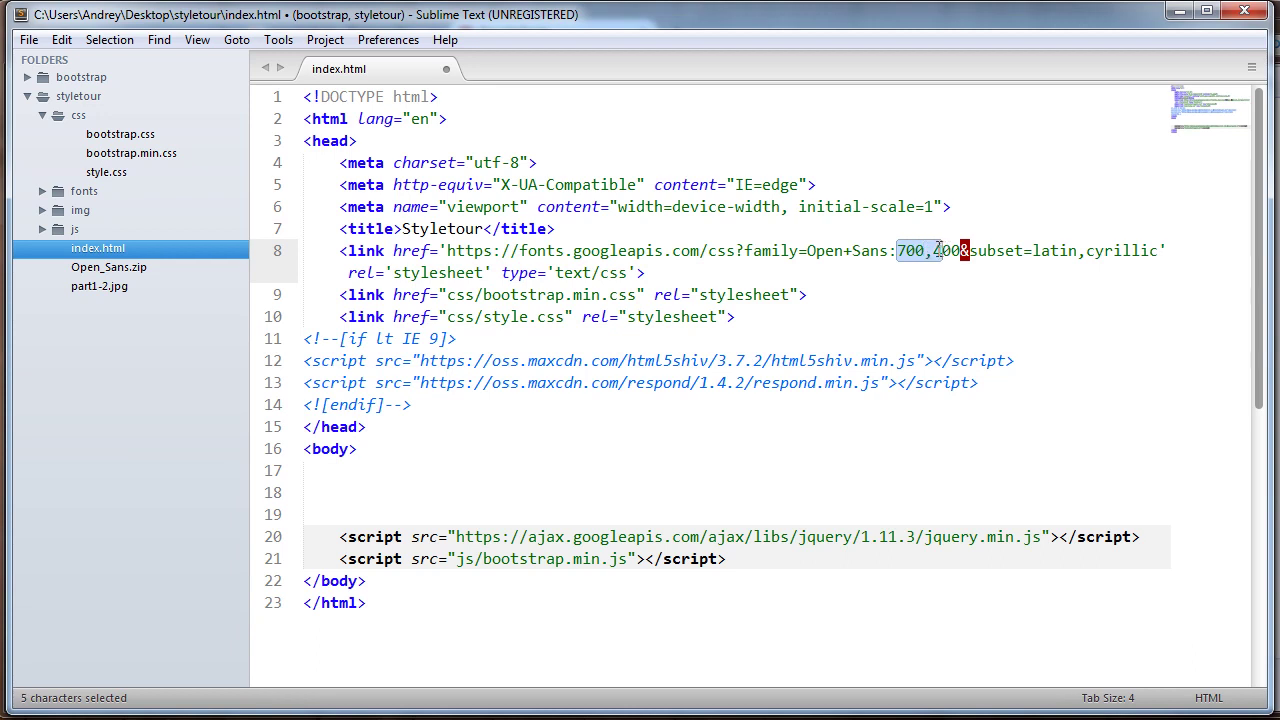
click(961, 255)
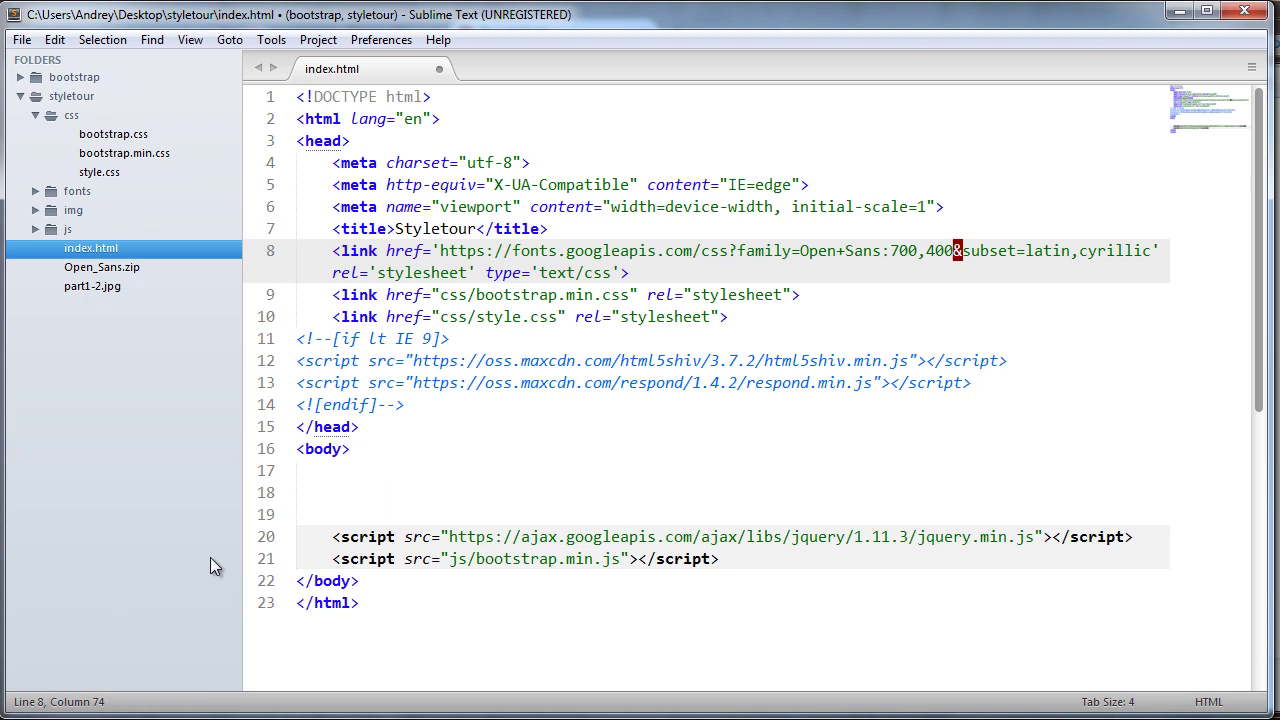
key(ctrl+s)
- Switch back to the Google Fonts page in the browser and examine the font-family rule under "Integrate the fonts into your CSS"
key(alt+Tab)
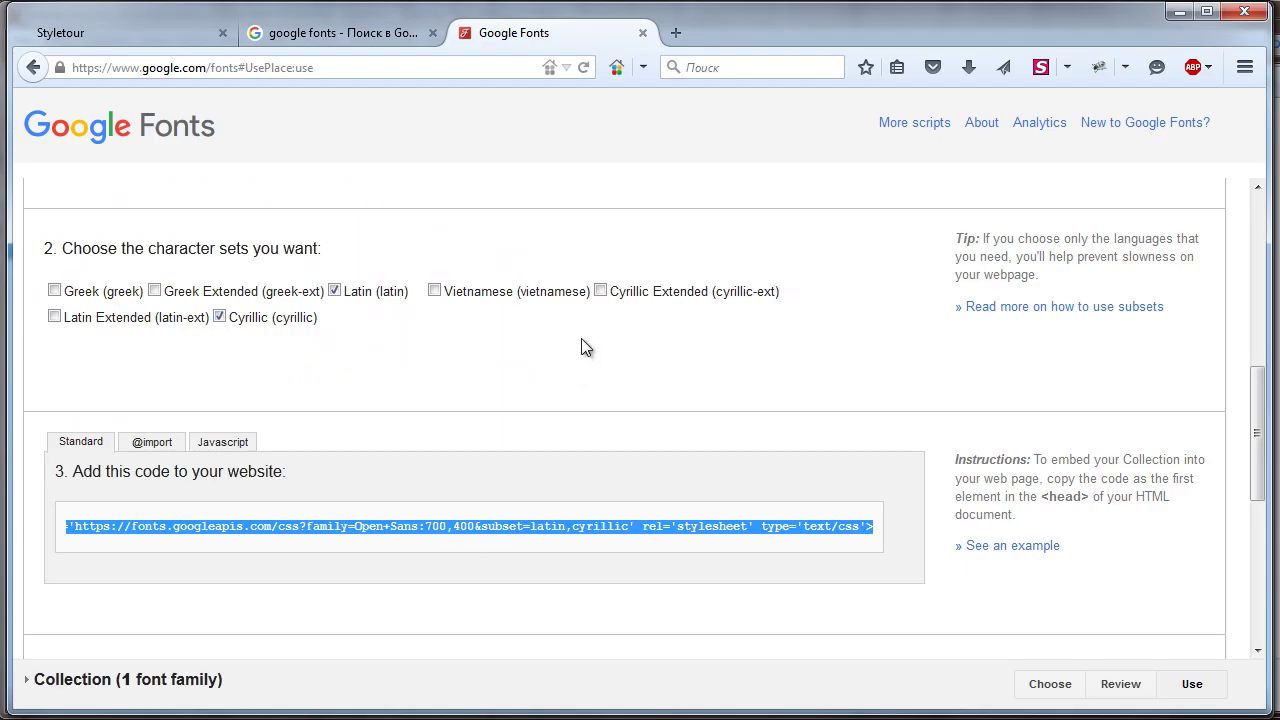
scroll(585, 345, down, 5)
drag(70, 521, 318, 512)
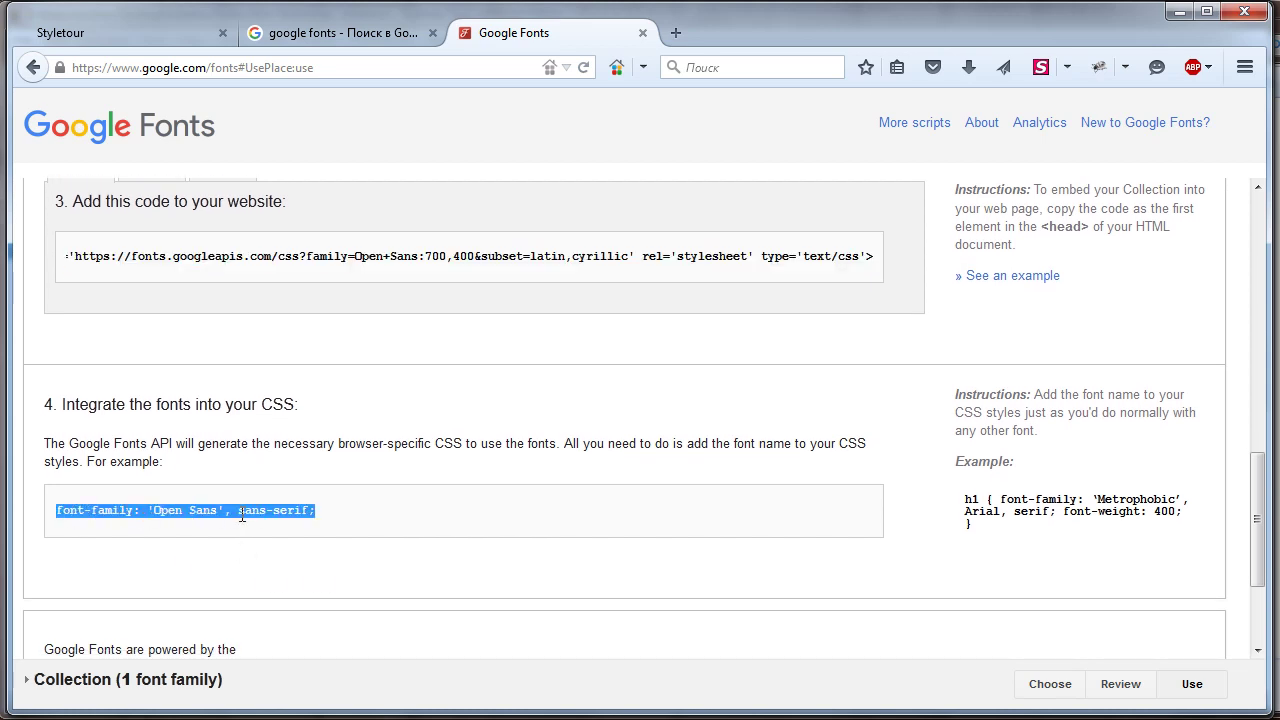
click(188, 536)
triple_click(152, 514)
click(168, 536)
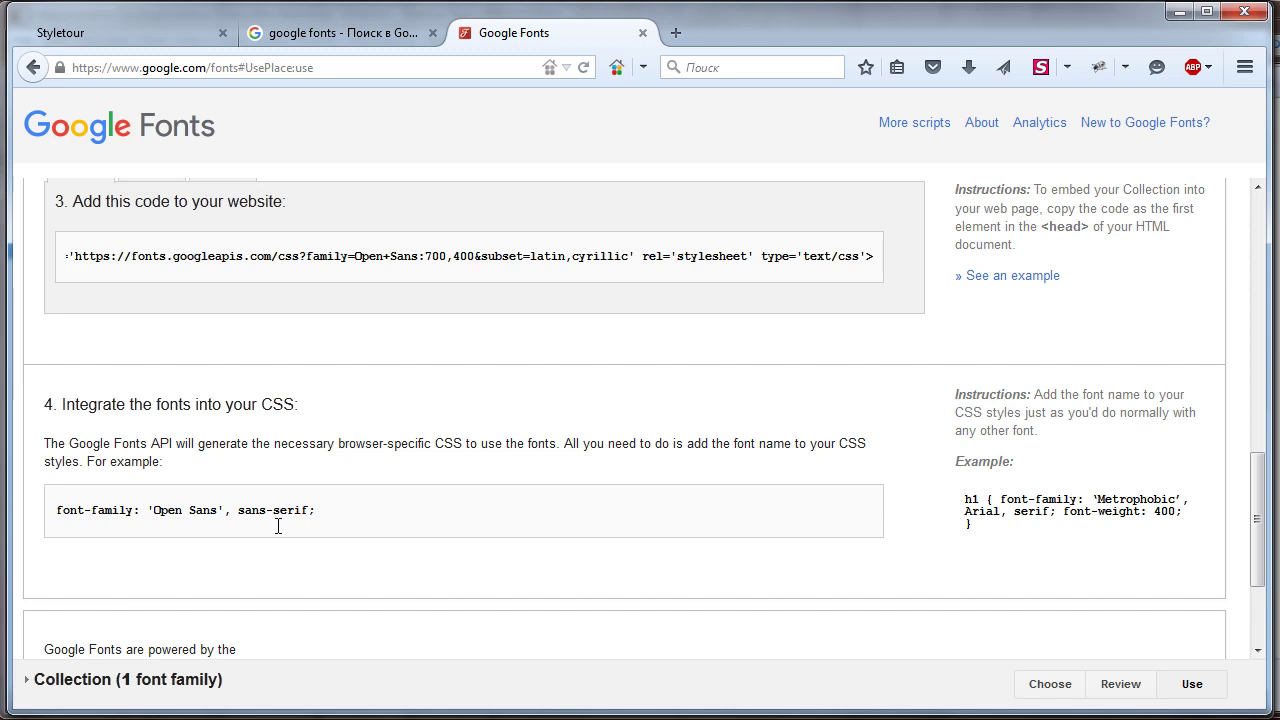
triple_click(154, 515)
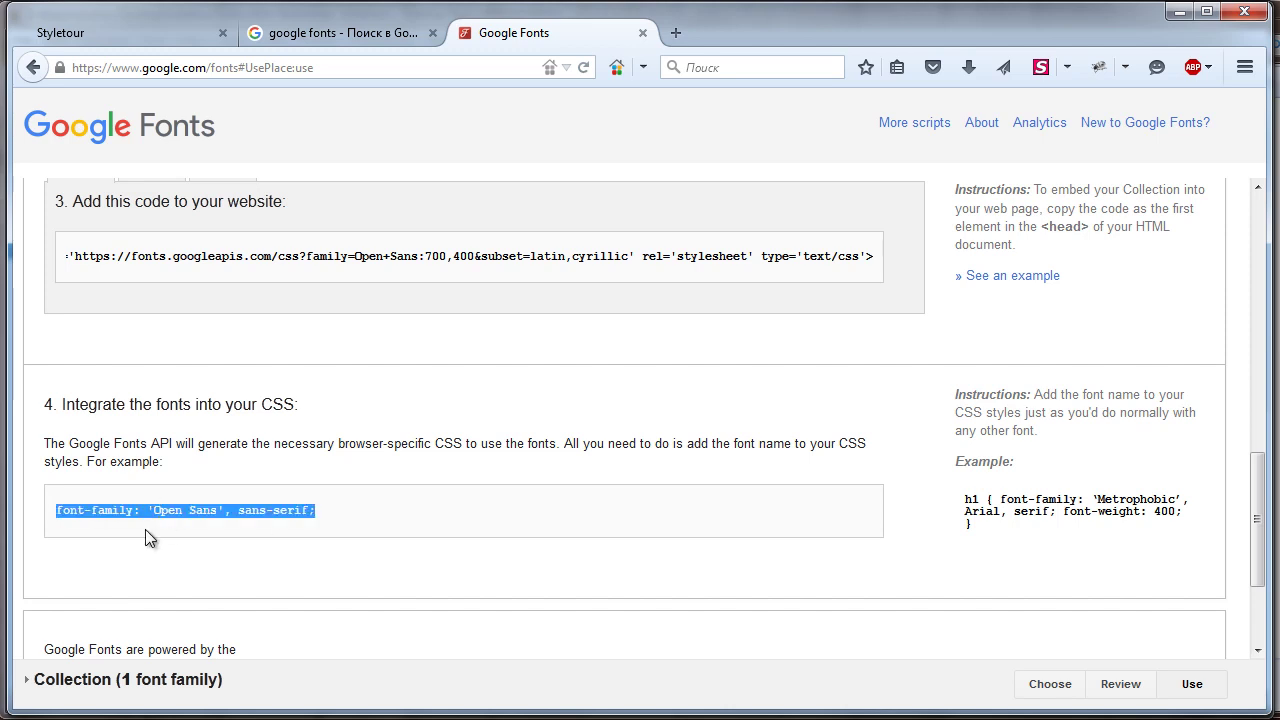
click(210, 568)
triple_click(236, 515)
click(288, 572)
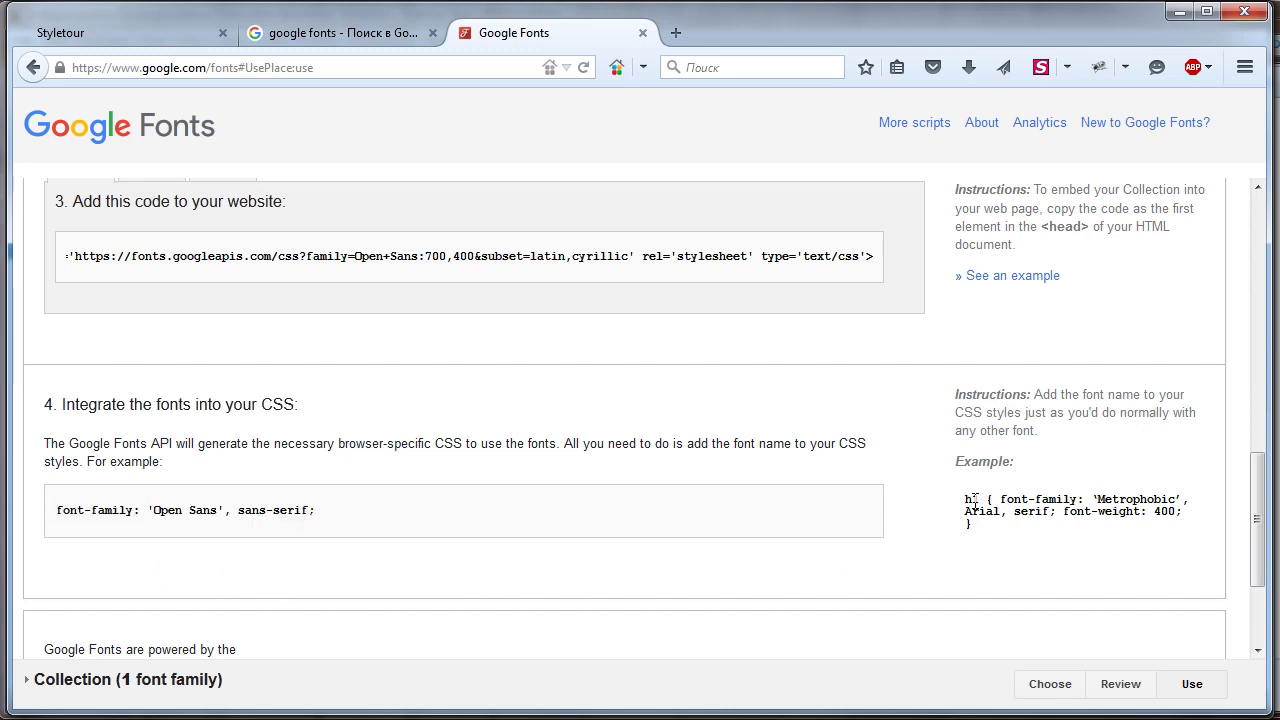
- Examine the example h1 rule beside the CSS instructions, including its font family and font weight
drag(1002, 500, 1100, 511)
click(1157, 504)
double_click(1166, 511)
click(1150, 579)
double_click(1166, 511)
click(1112, 583)
scroll(926, 520, down, 1)
scroll(926, 520, down, 2)
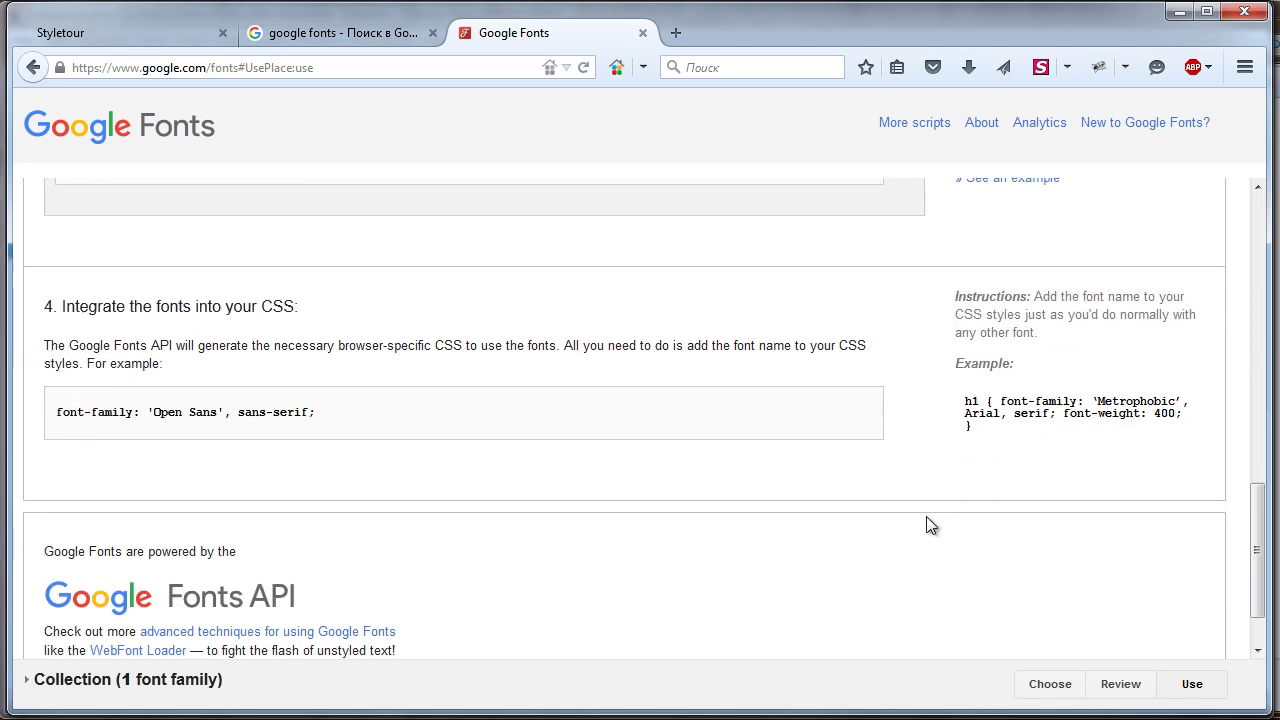
scroll(926, 520, up, 2)
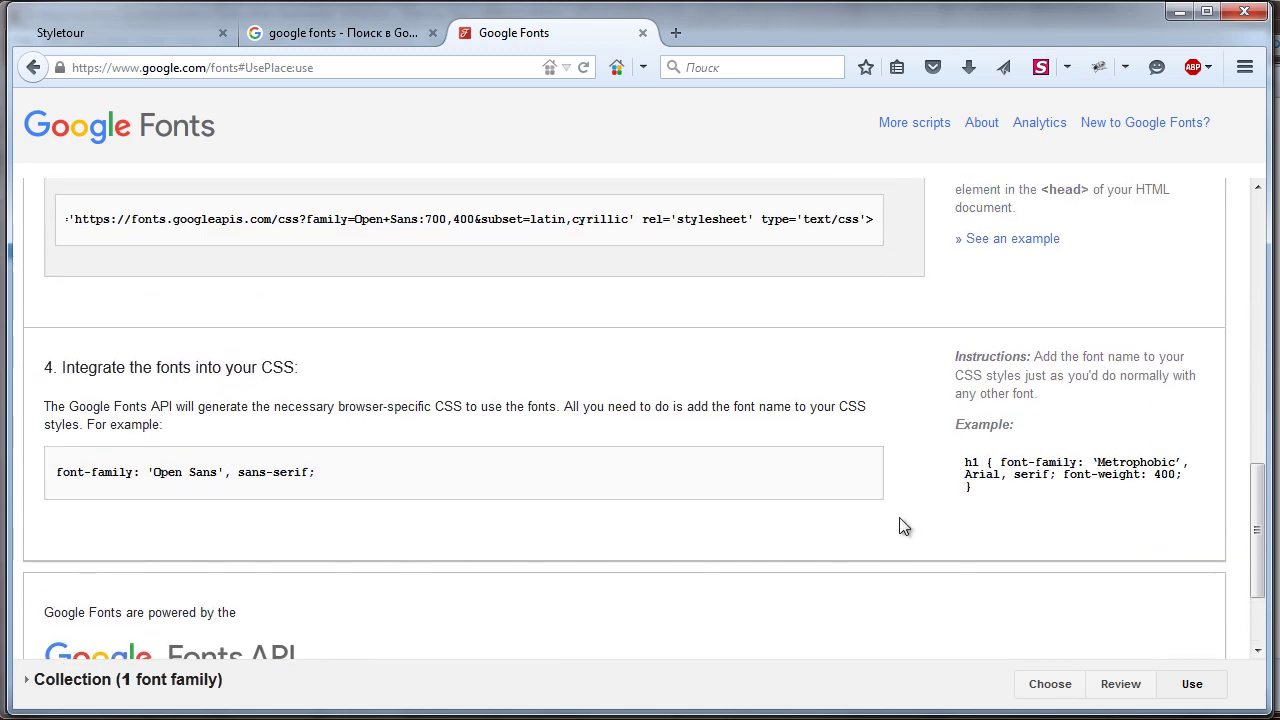
- Copy the rule font-family: 'Open Sans', sans-serif; into a comment on line 1 of style.css in Sublime Text and save the file
drag(318, 478, 54, 483)
right_click(138, 480)
click(199, 545)
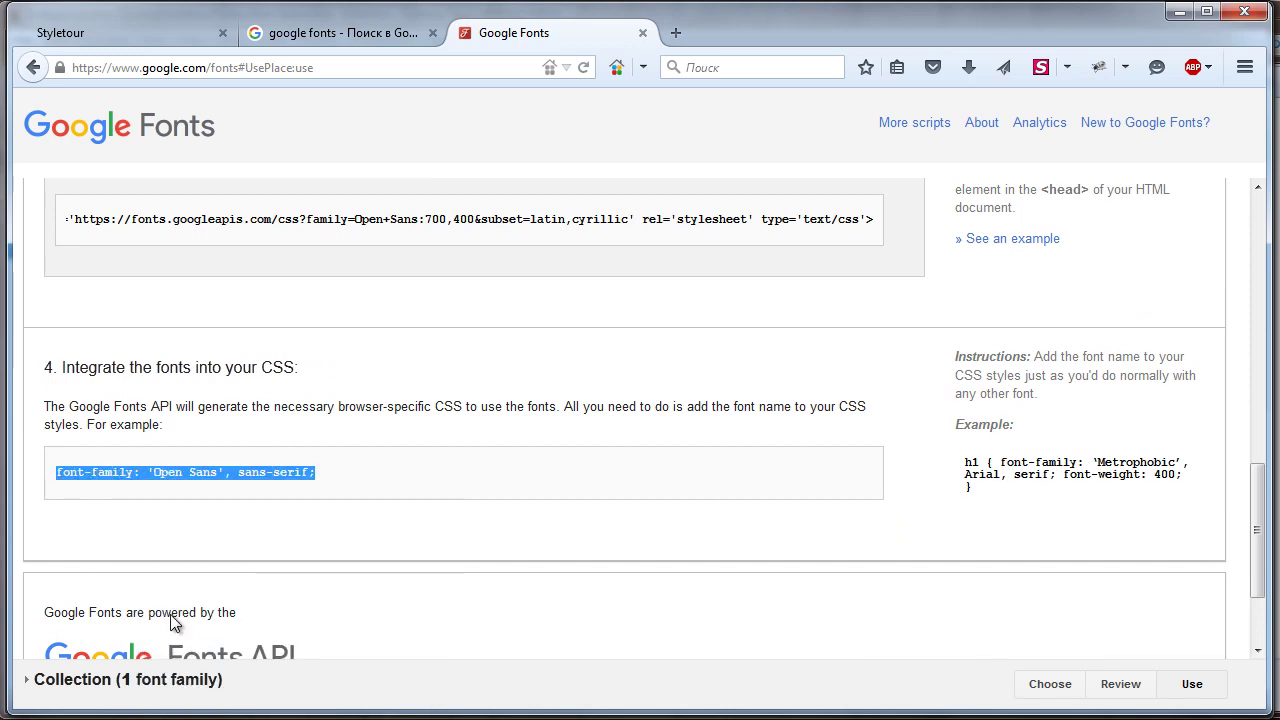
key(alt+Tab)
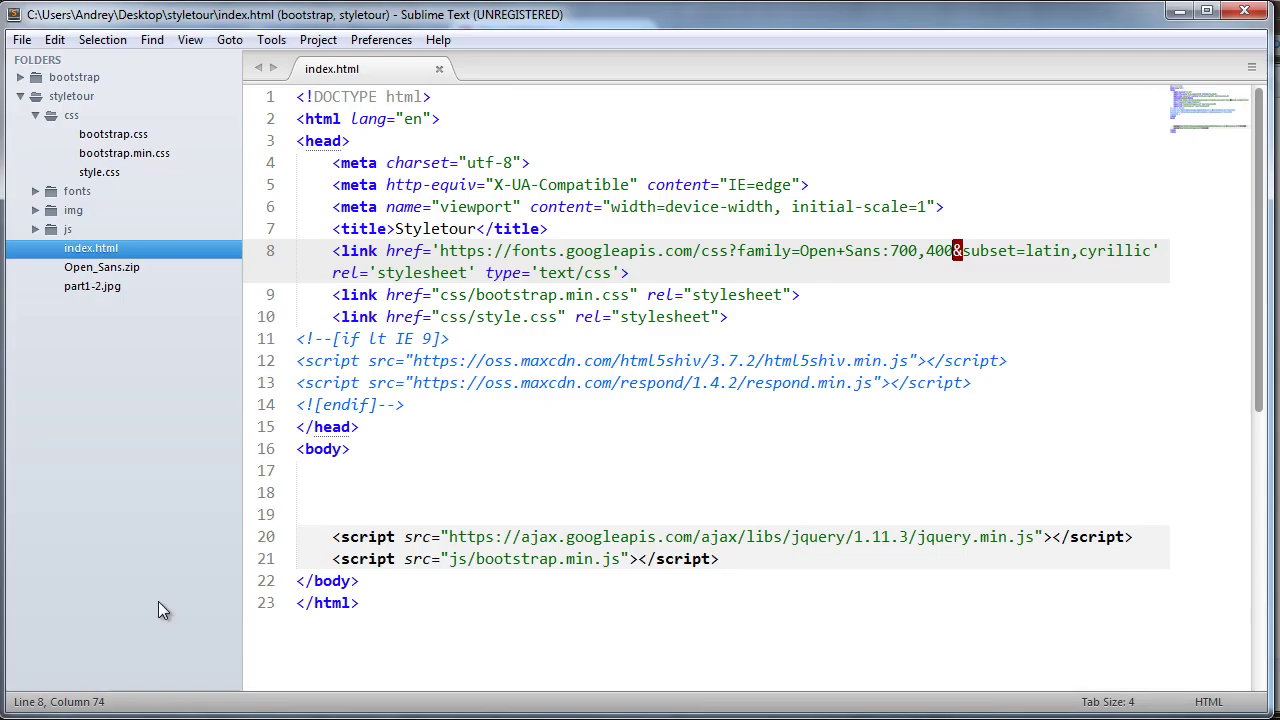
click(112, 175)
key(ctrl+slash)
key(ctrl+v)
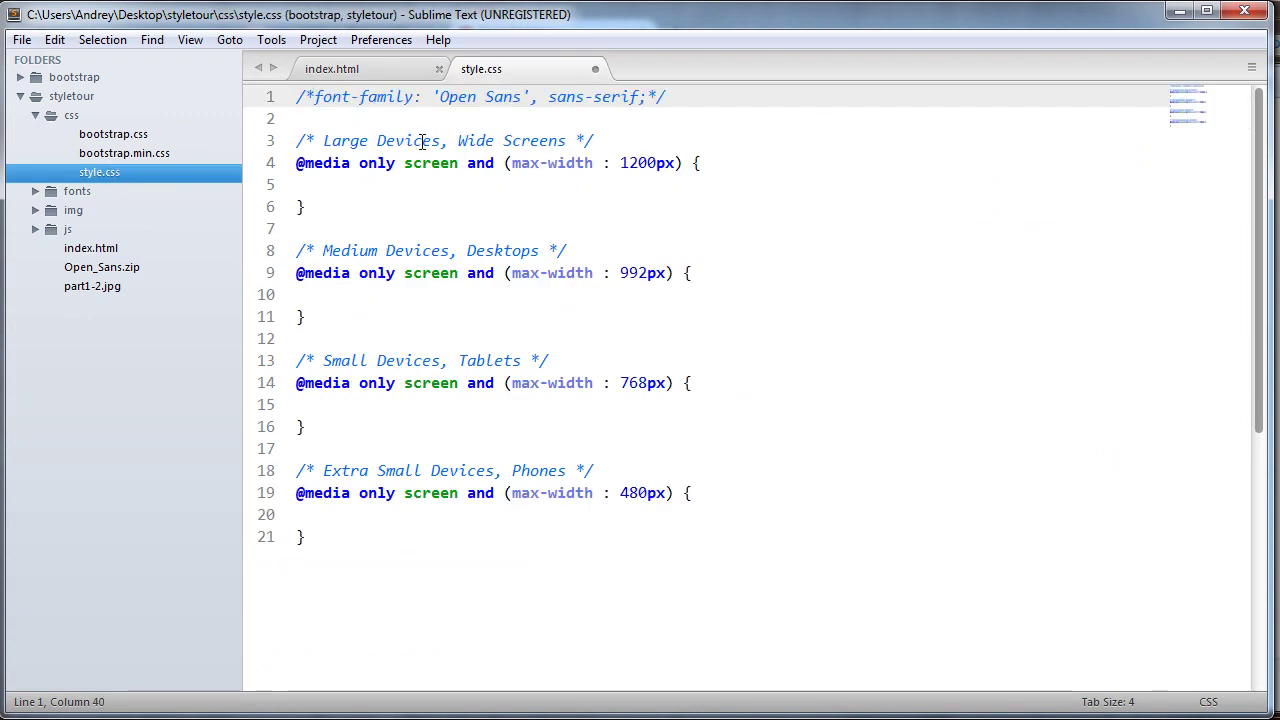
key(ctrl+s)
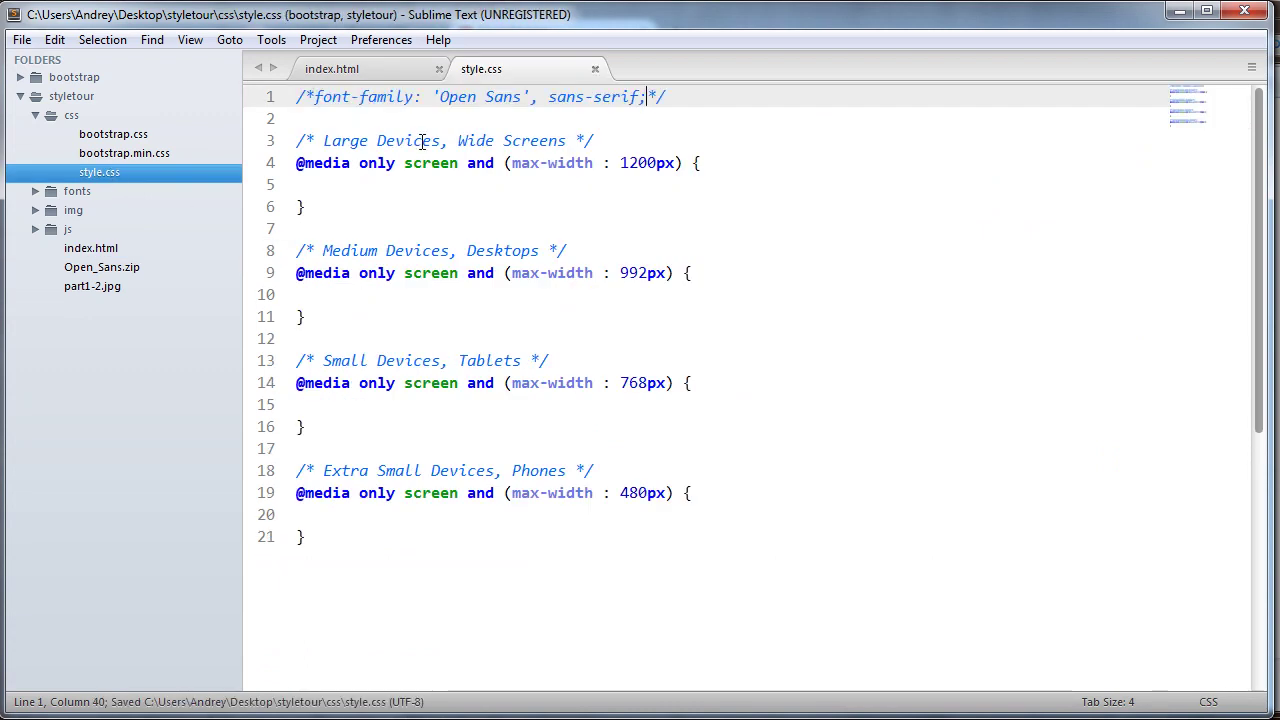
- Close style.css, and in the browser close the Google Fonts page and the Google search page
click(594, 70)
key(alt+Tab)
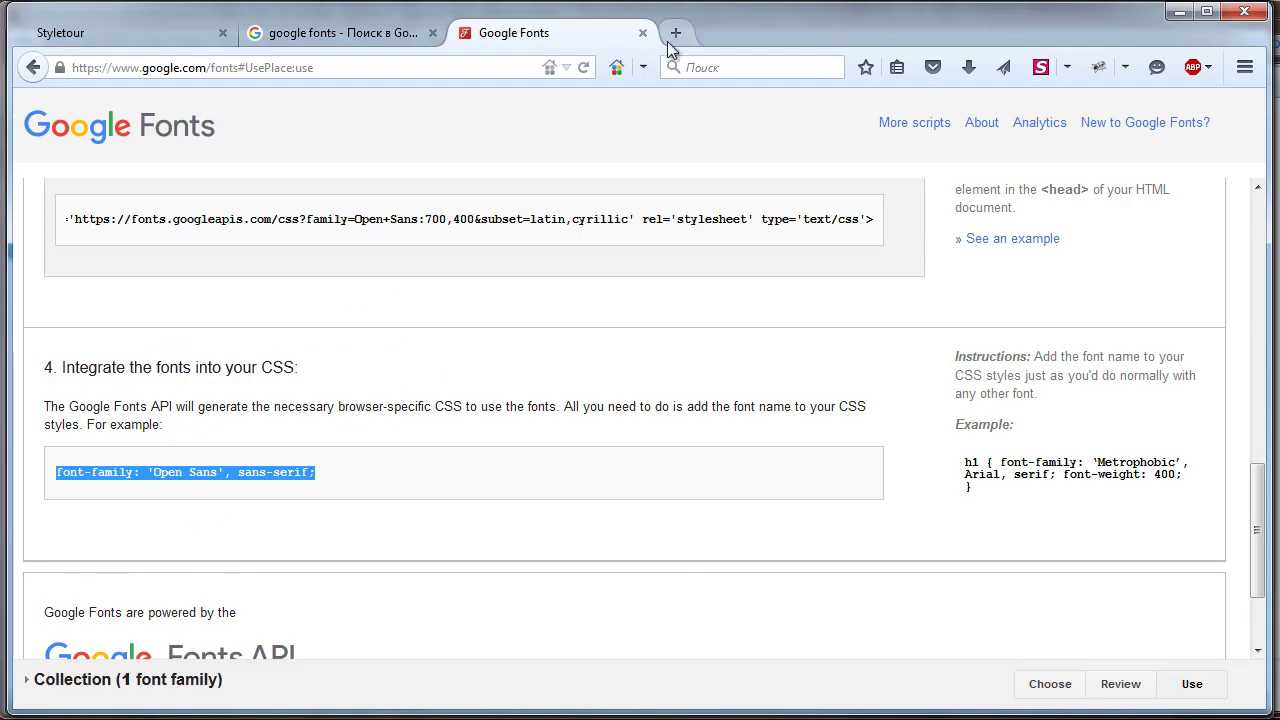
click(643, 33)
click(433, 33)
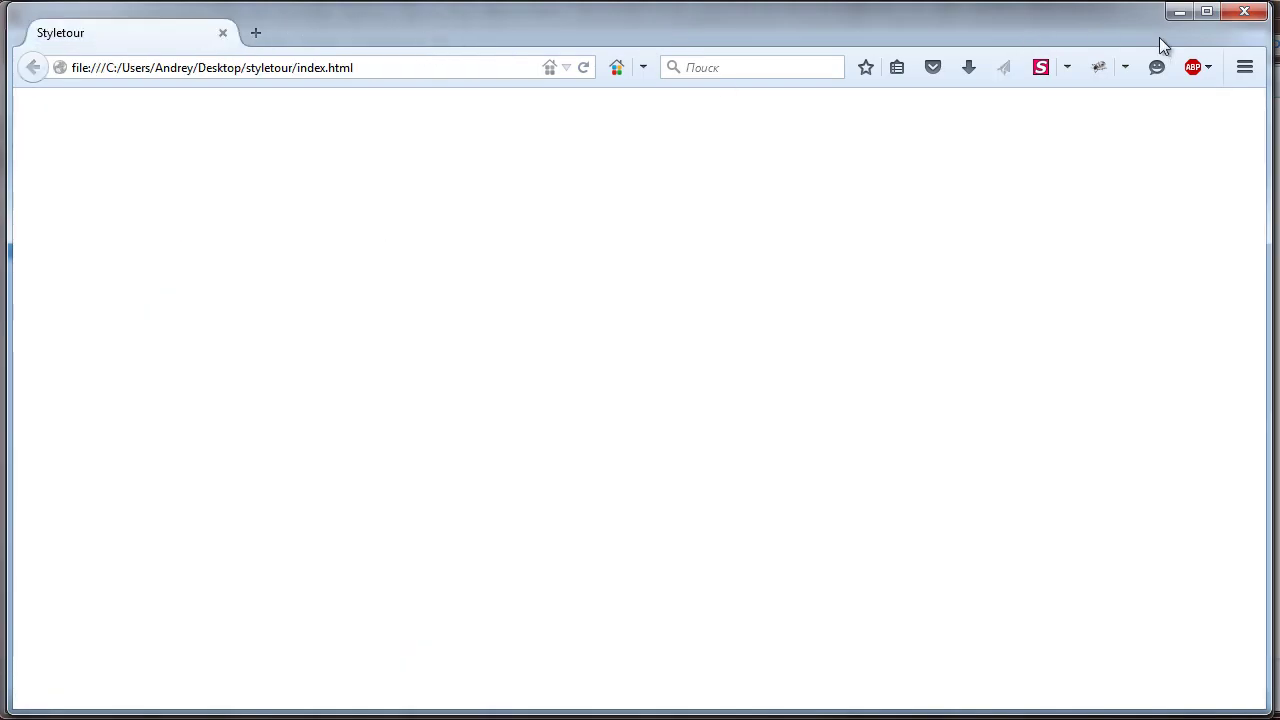
- Minimize the browser, switch to Photoshop and bring the header area of part1-2.psd into view
click(1180, 12)
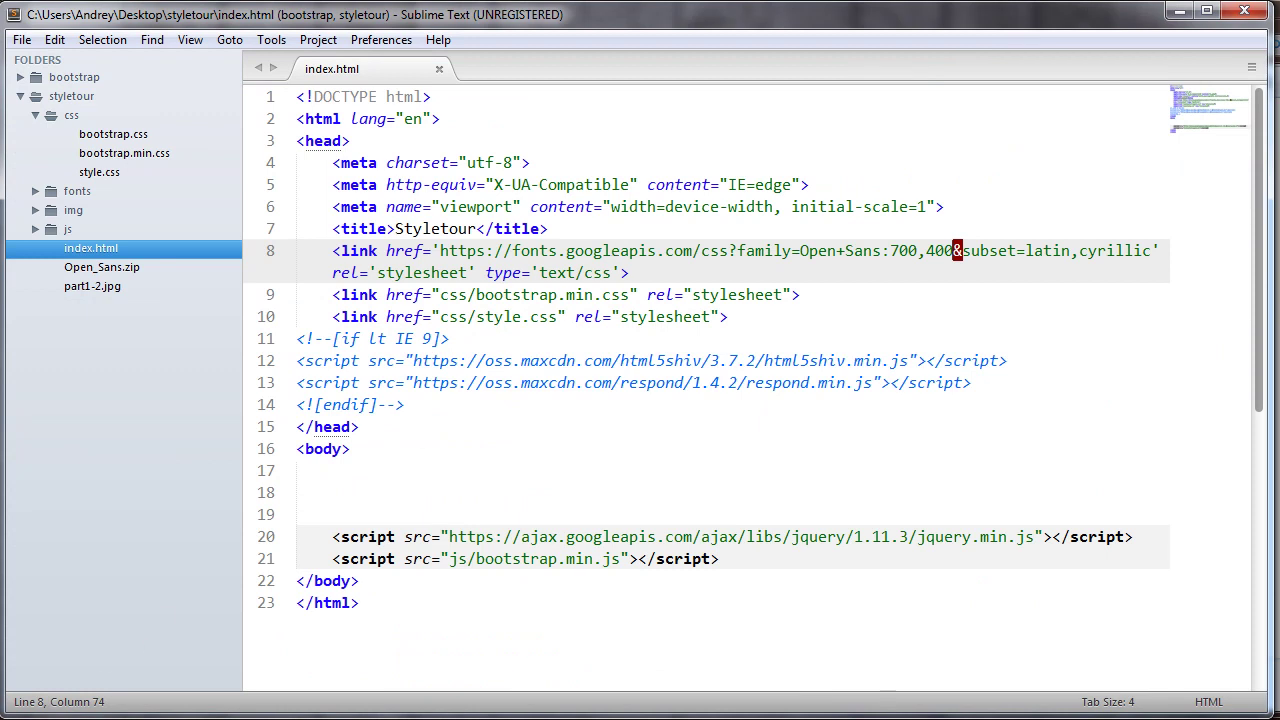
key(alt+Tab)
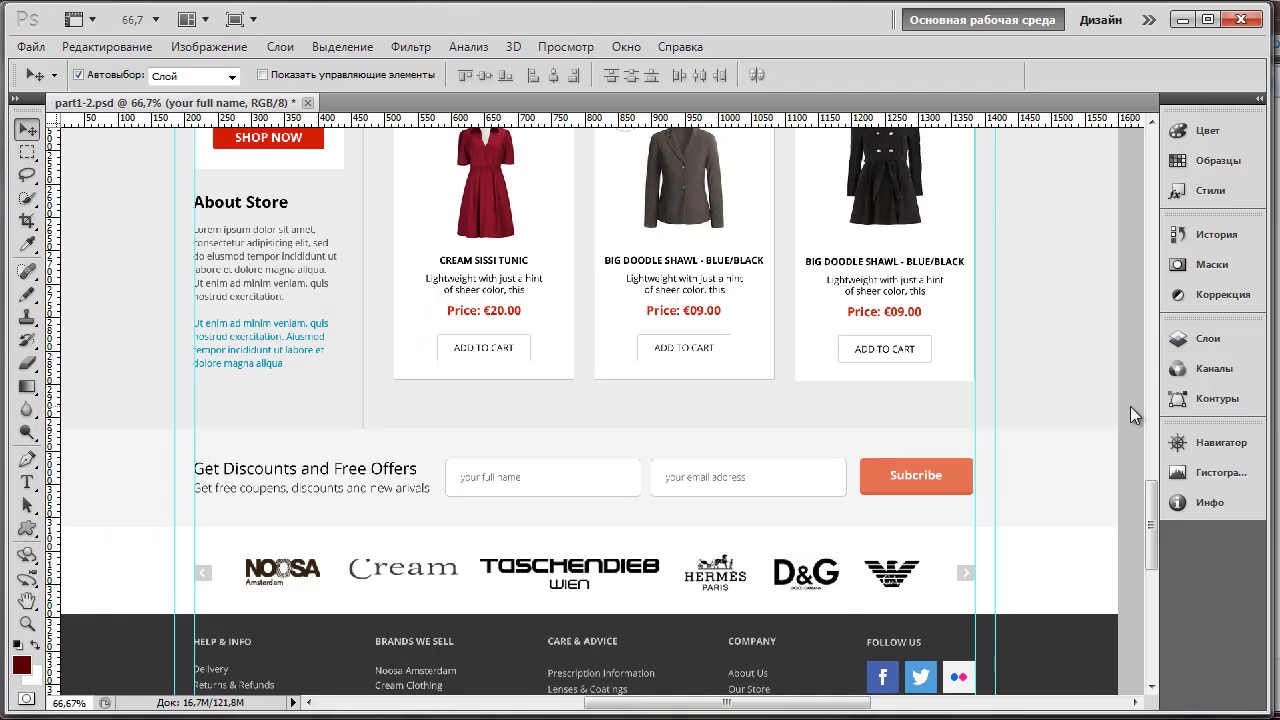
drag(1152, 518, 1168, 232)
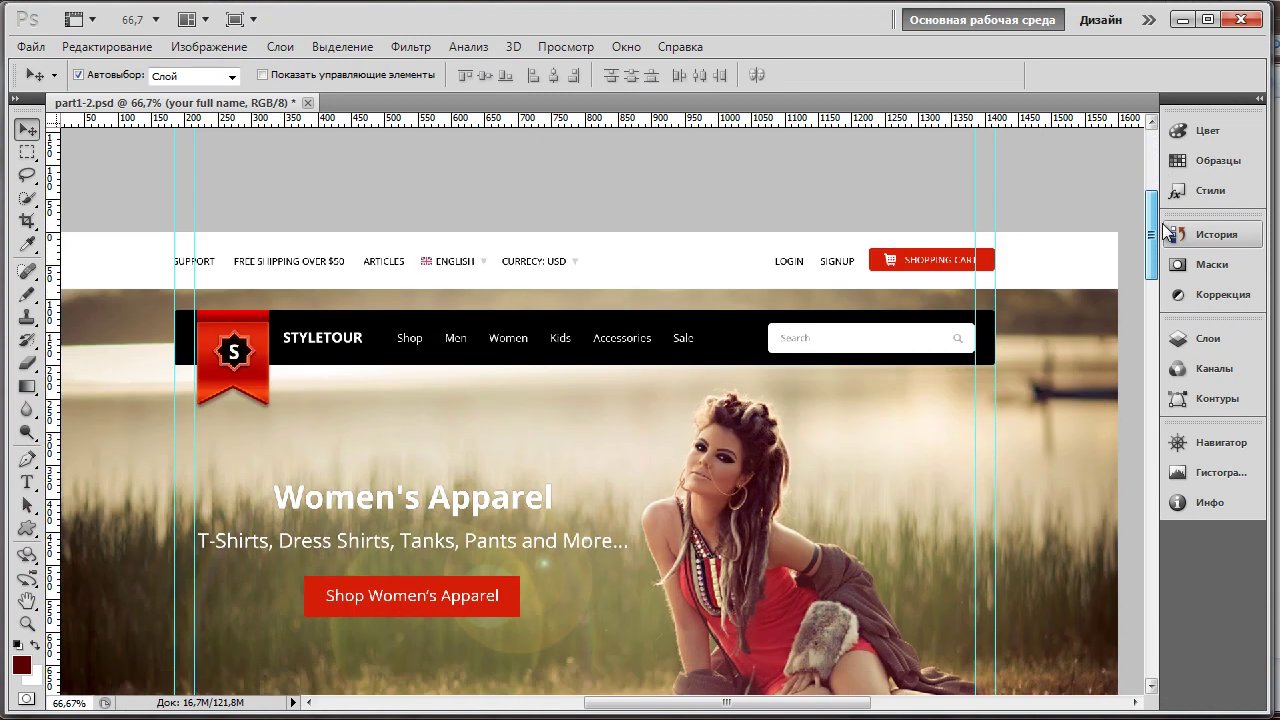
- Open the img folder of the styletour project in the file explorer and inspect images such as loading, logo, flag and slider
key(alt+Tab)
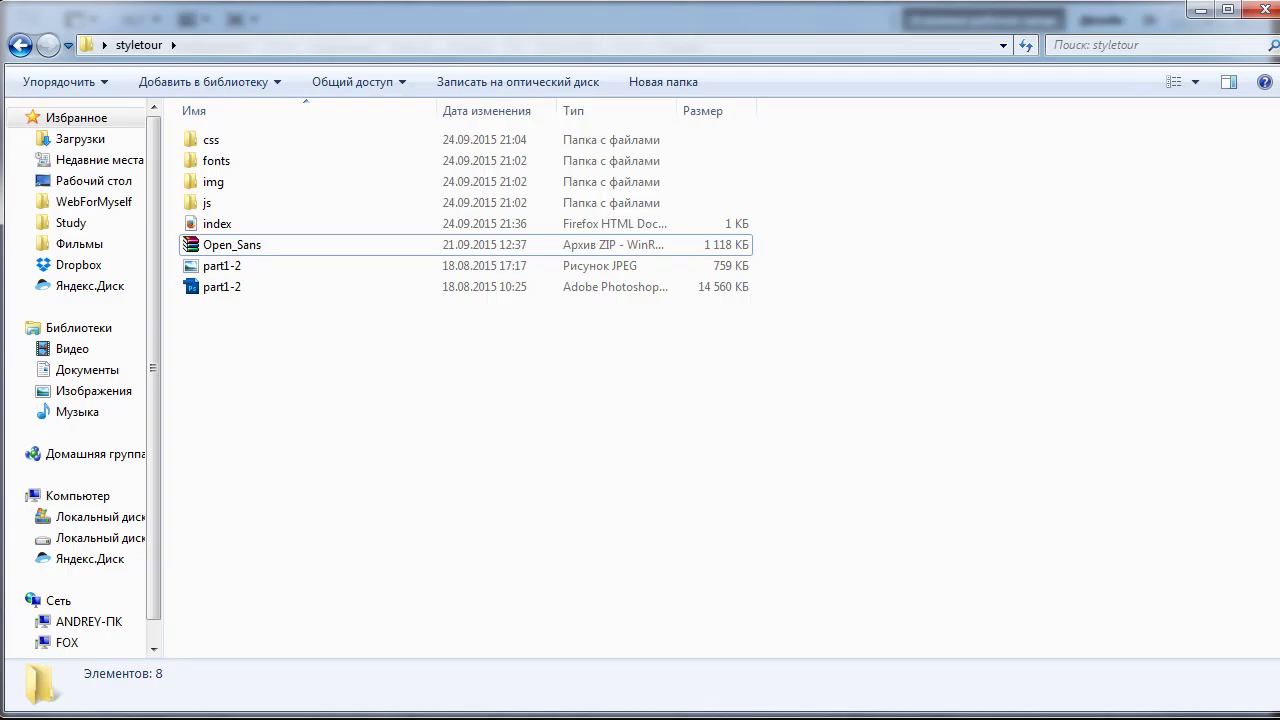
double_click(222, 184)
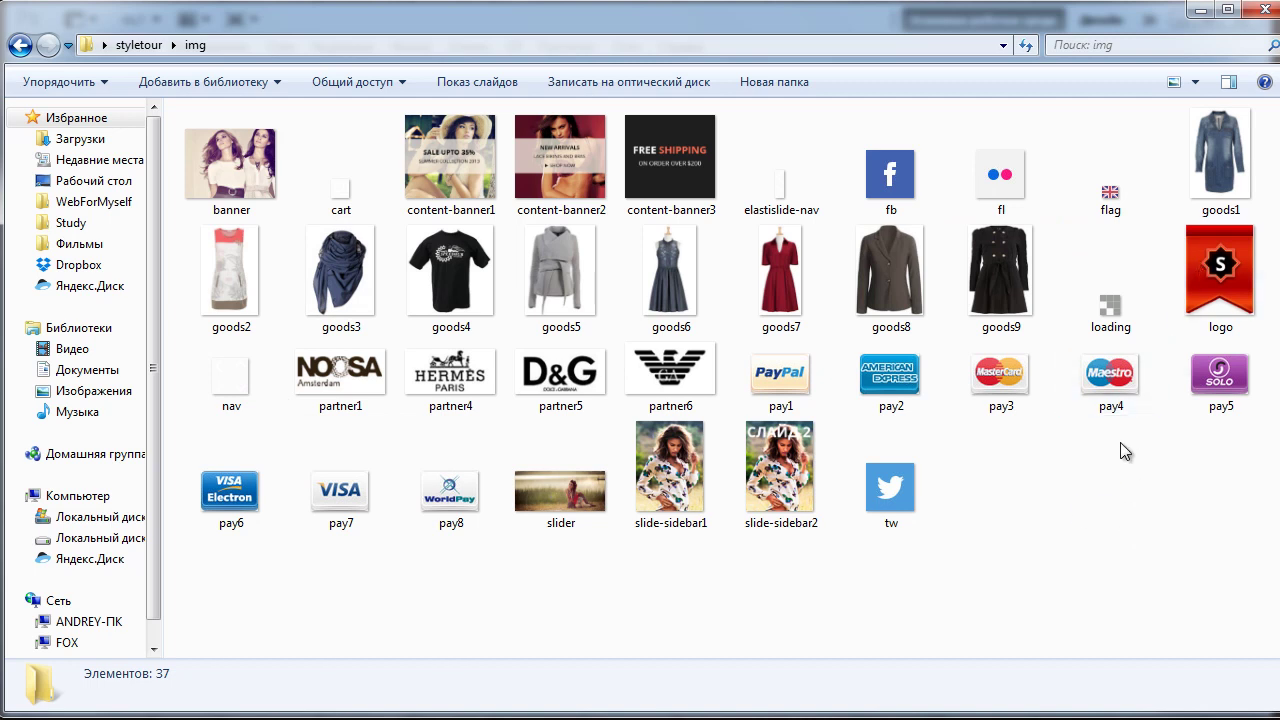
click(1110, 312)
click(1044, 545)
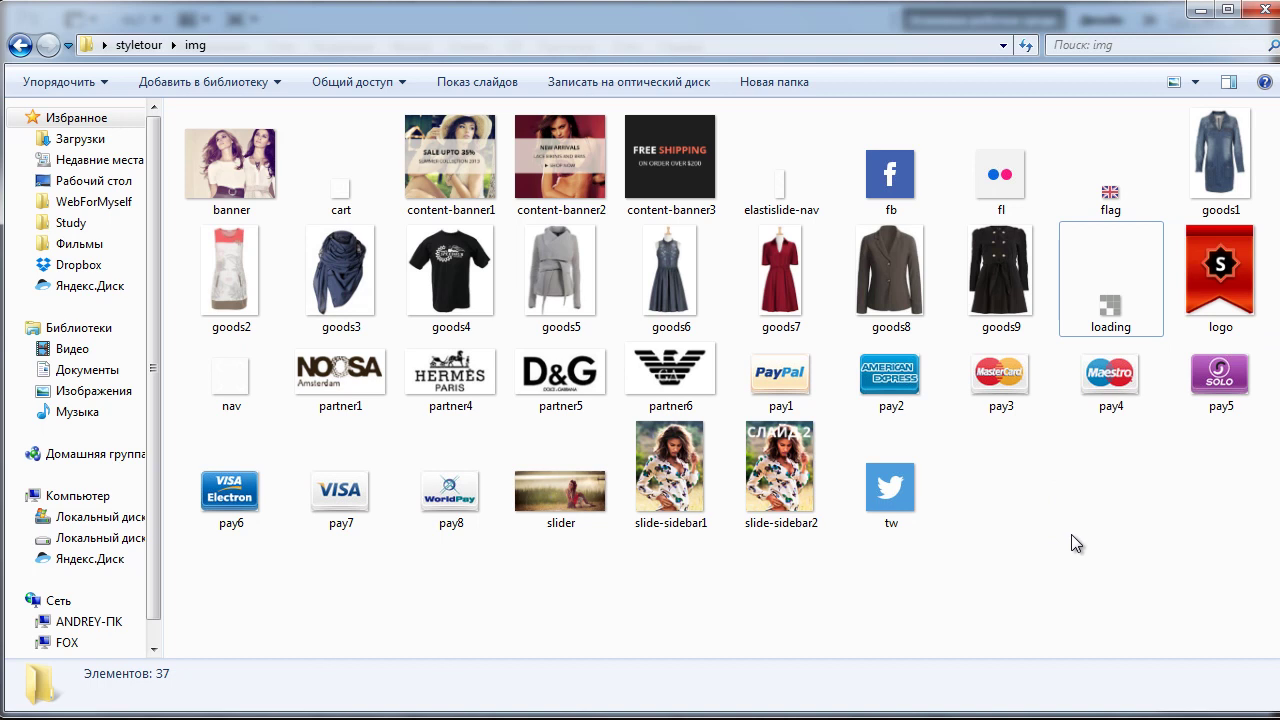
click(380, 276)
click(1214, 272)
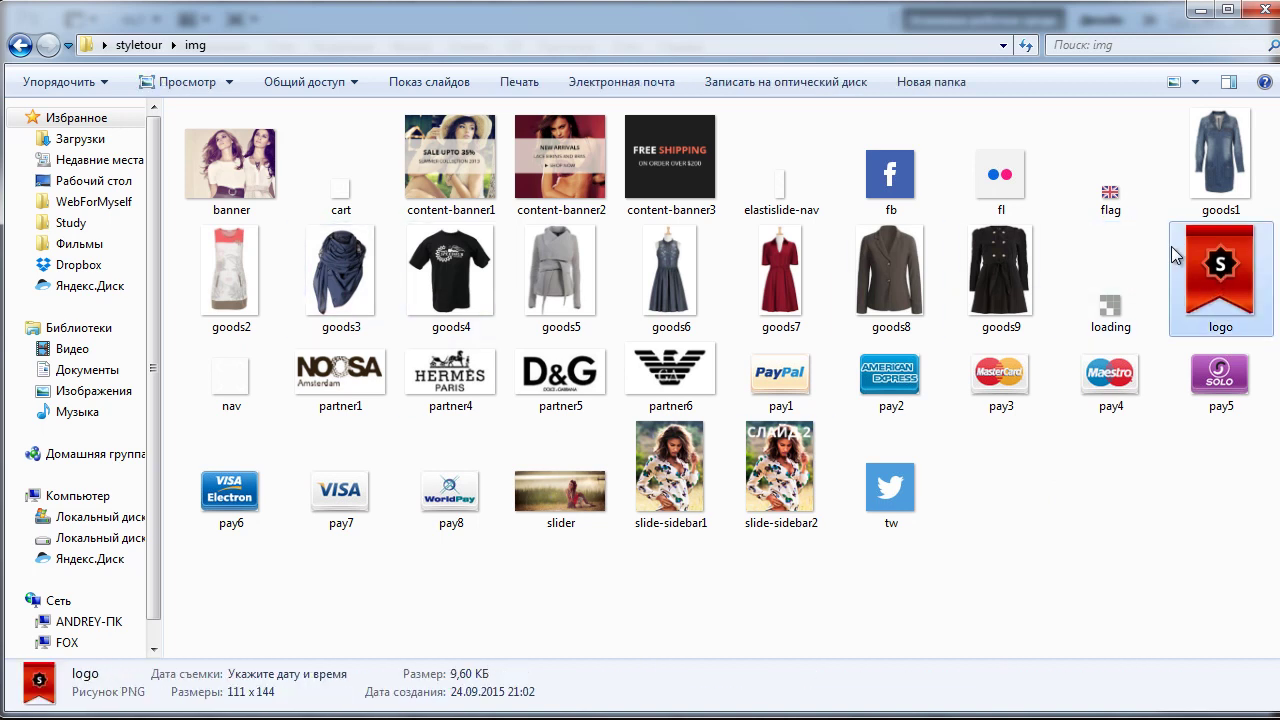
click(1105, 192)
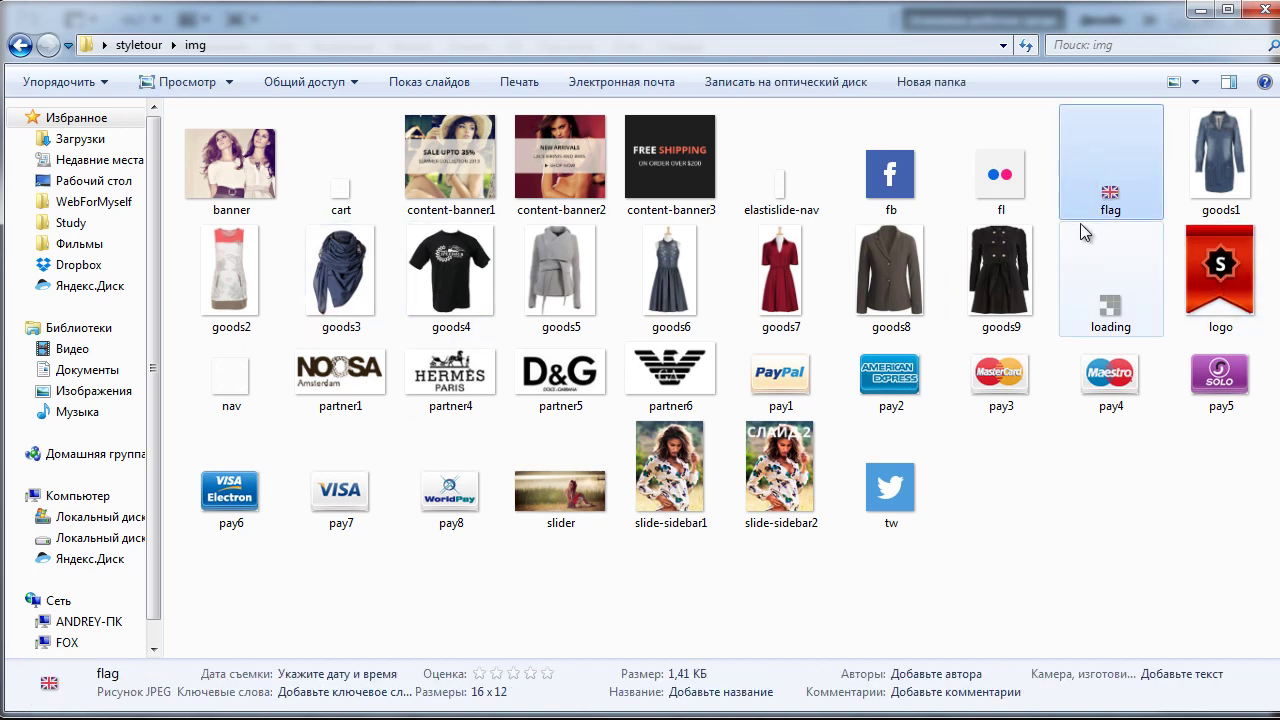
drag(207, 553, 436, 558)
click(426, 578)
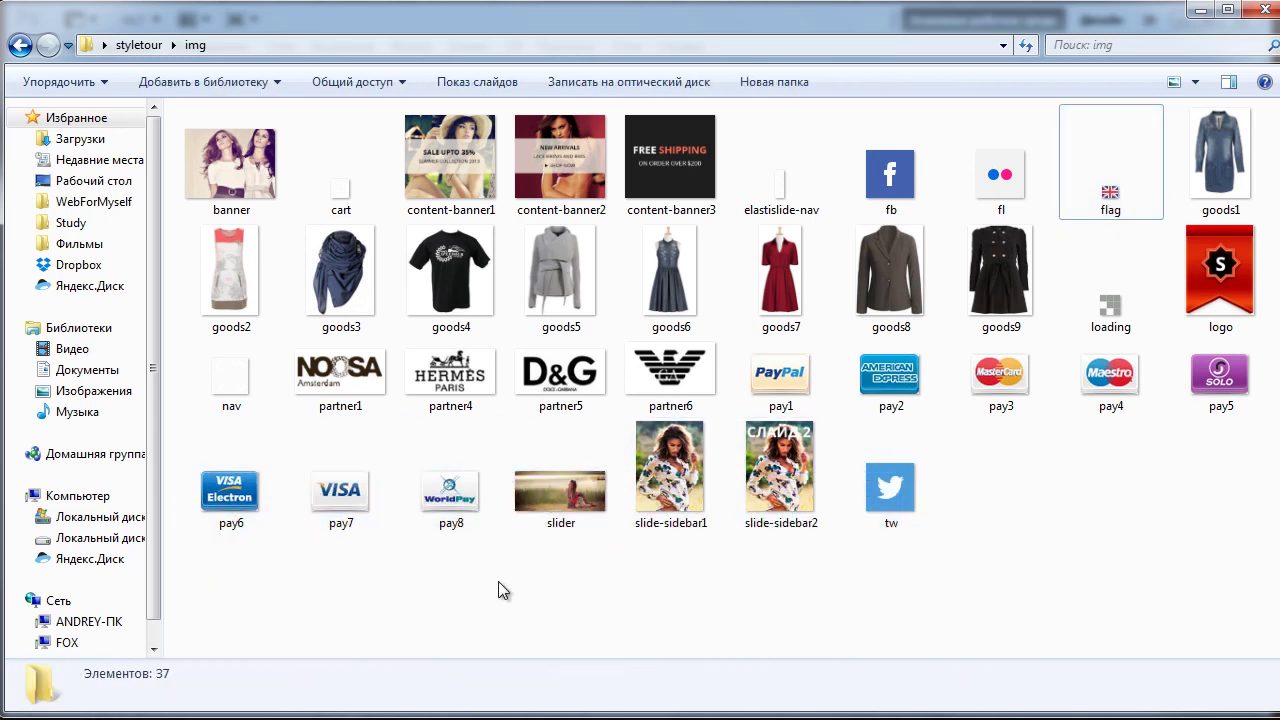
click(587, 489)
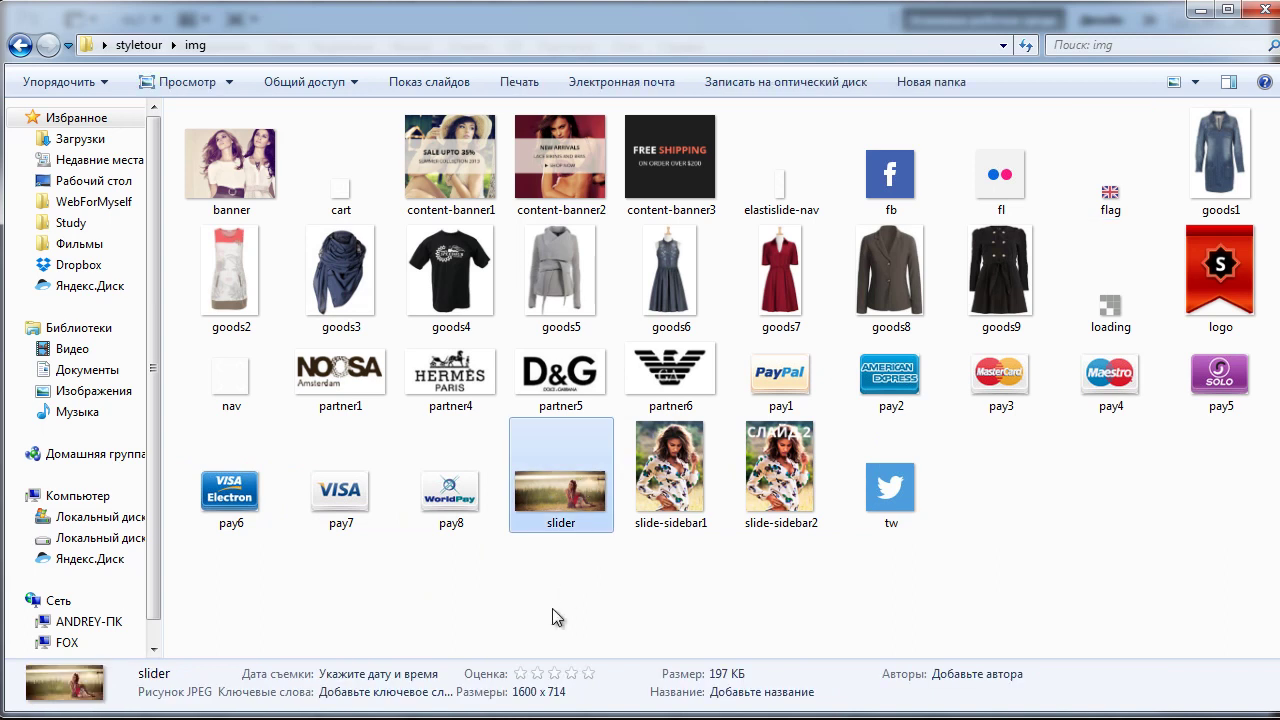
click(557, 617)
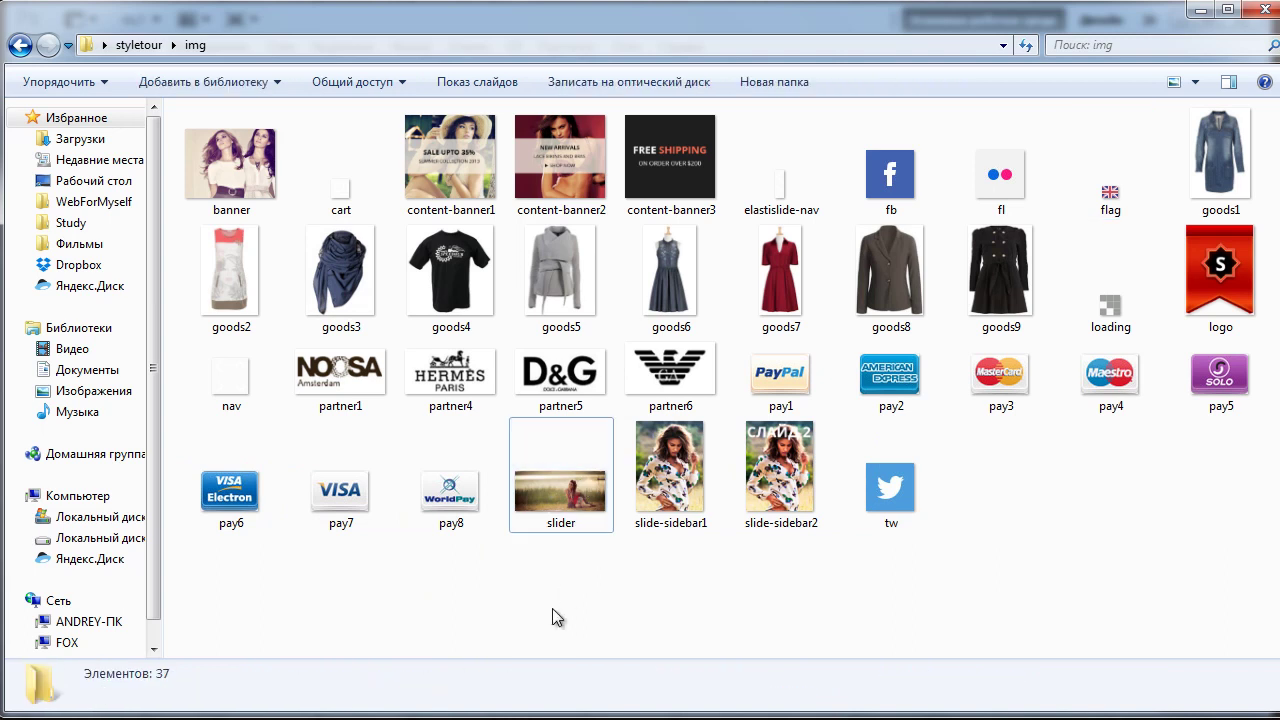
- Inspect the cart, loading, content-banner2, nav and elastislide-nav images, and minimize the folder window to return to the PSD layout
click(339, 200)
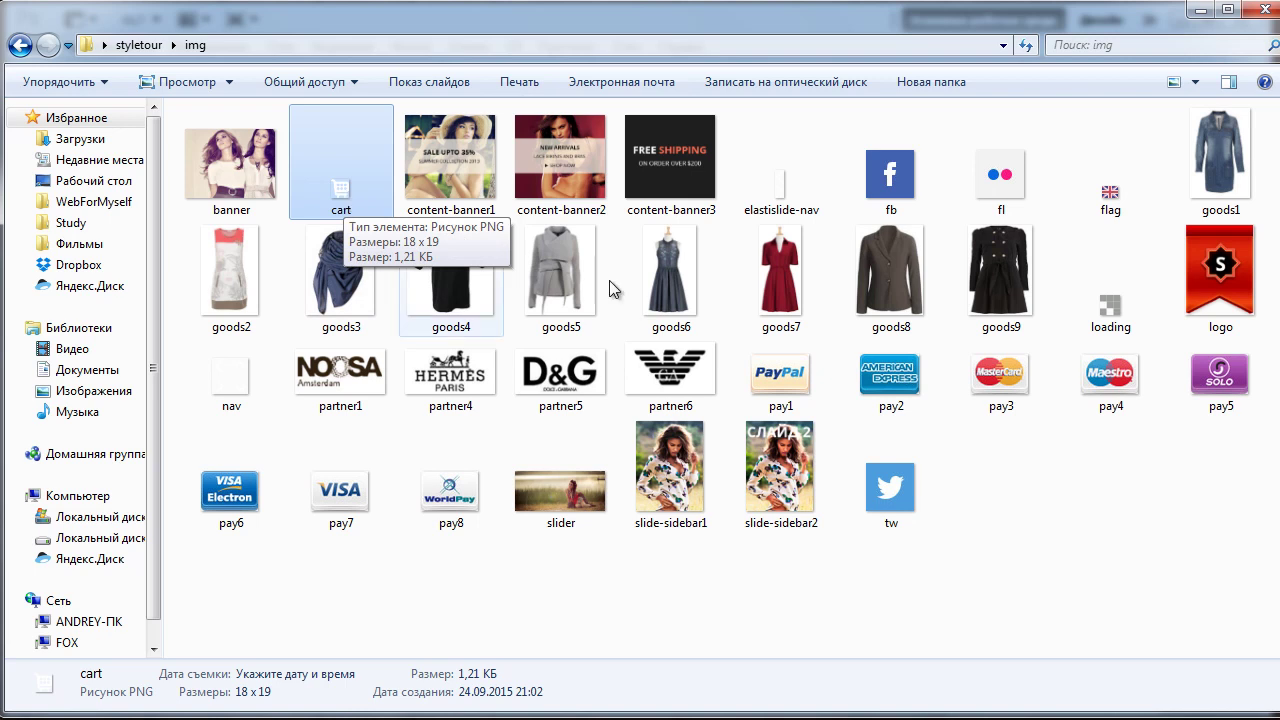
click(1105, 305)
click(1002, 520)
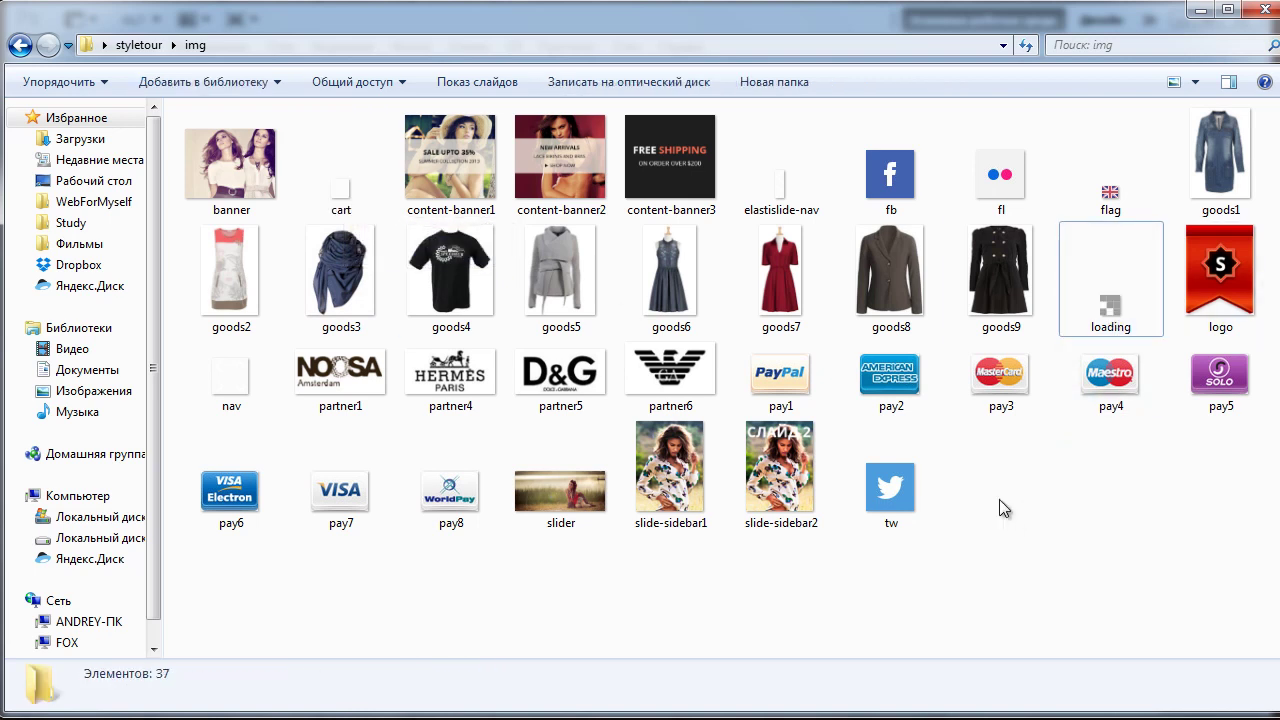
click(543, 212)
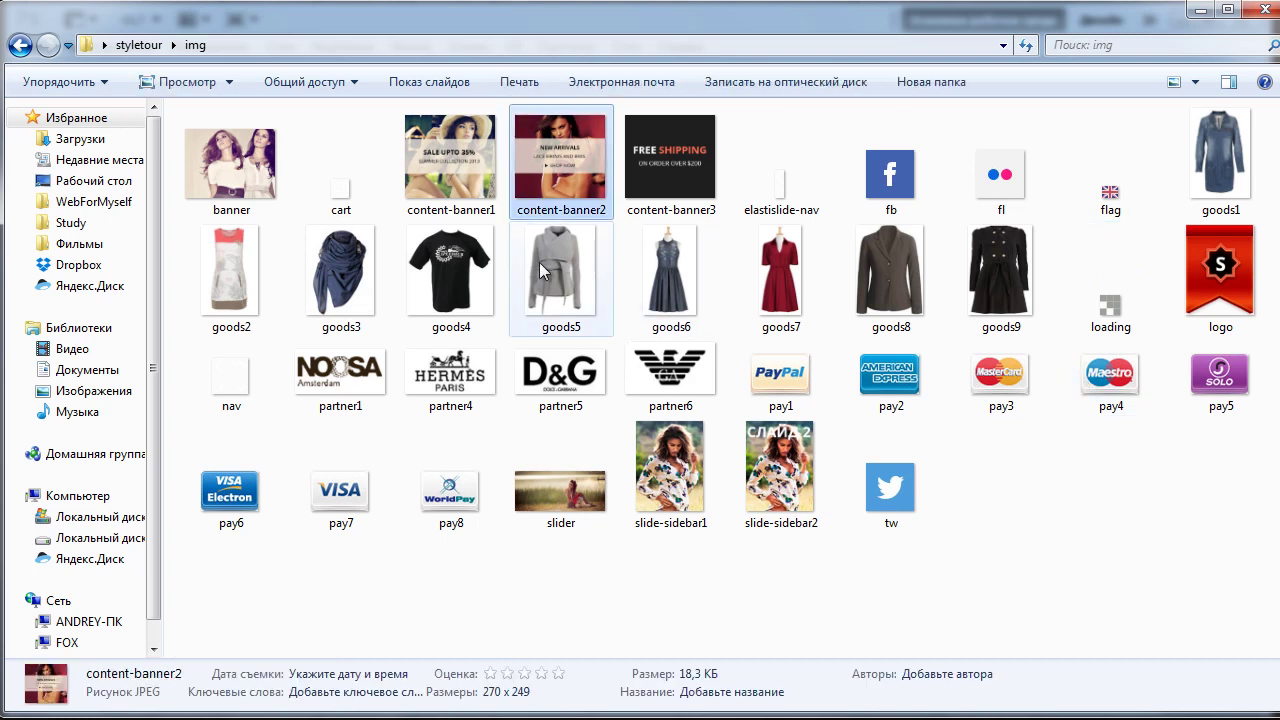
click(250, 392)
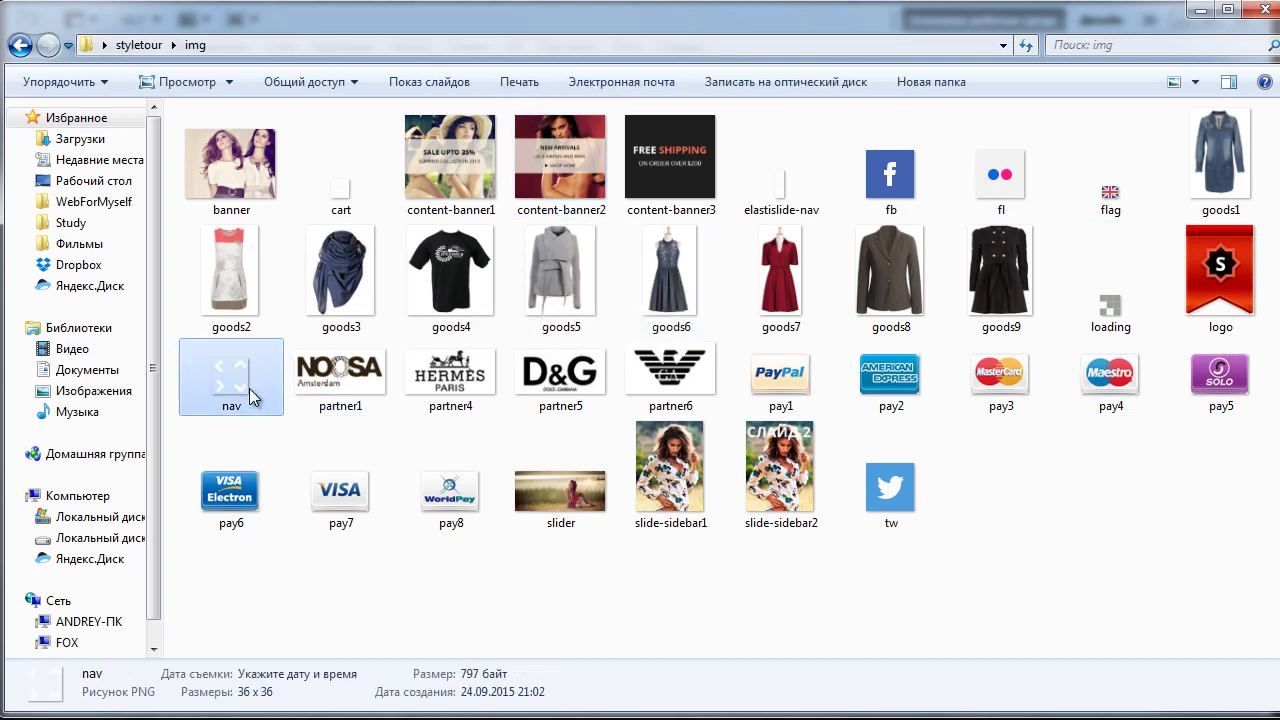
click(1133, 544)
click(785, 190)
click(1140, 450)
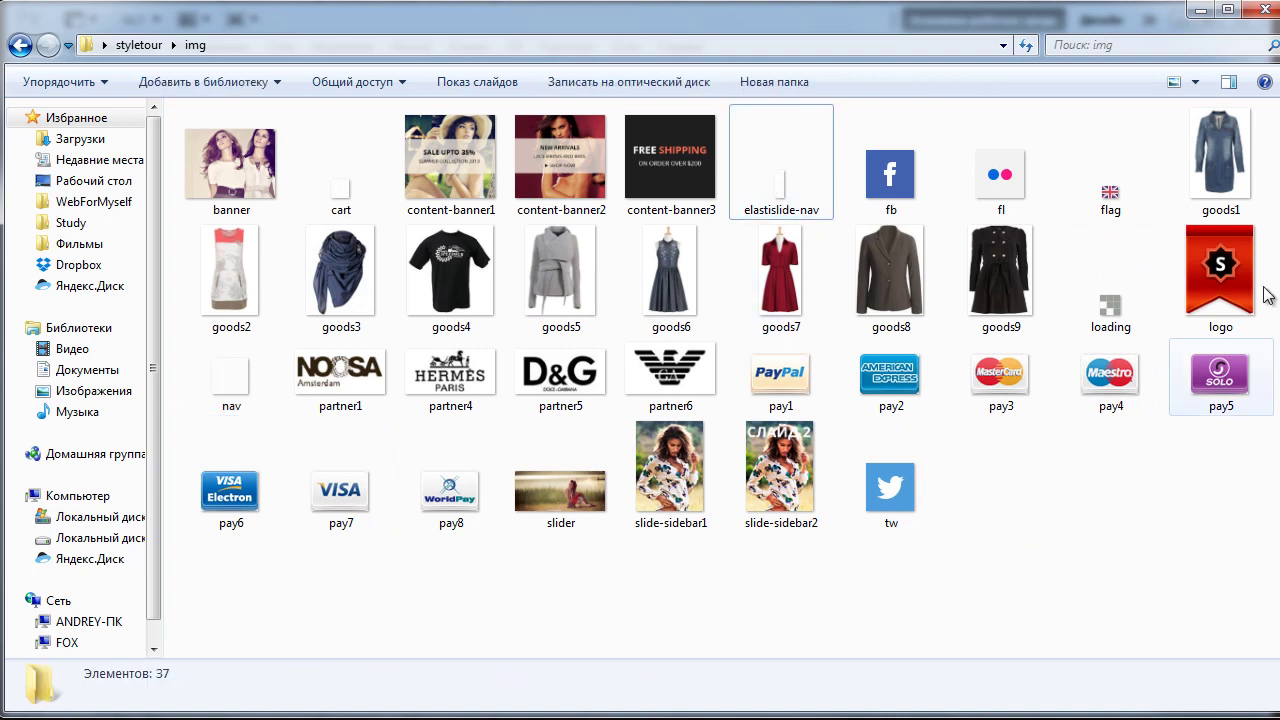
click(1199, 10)
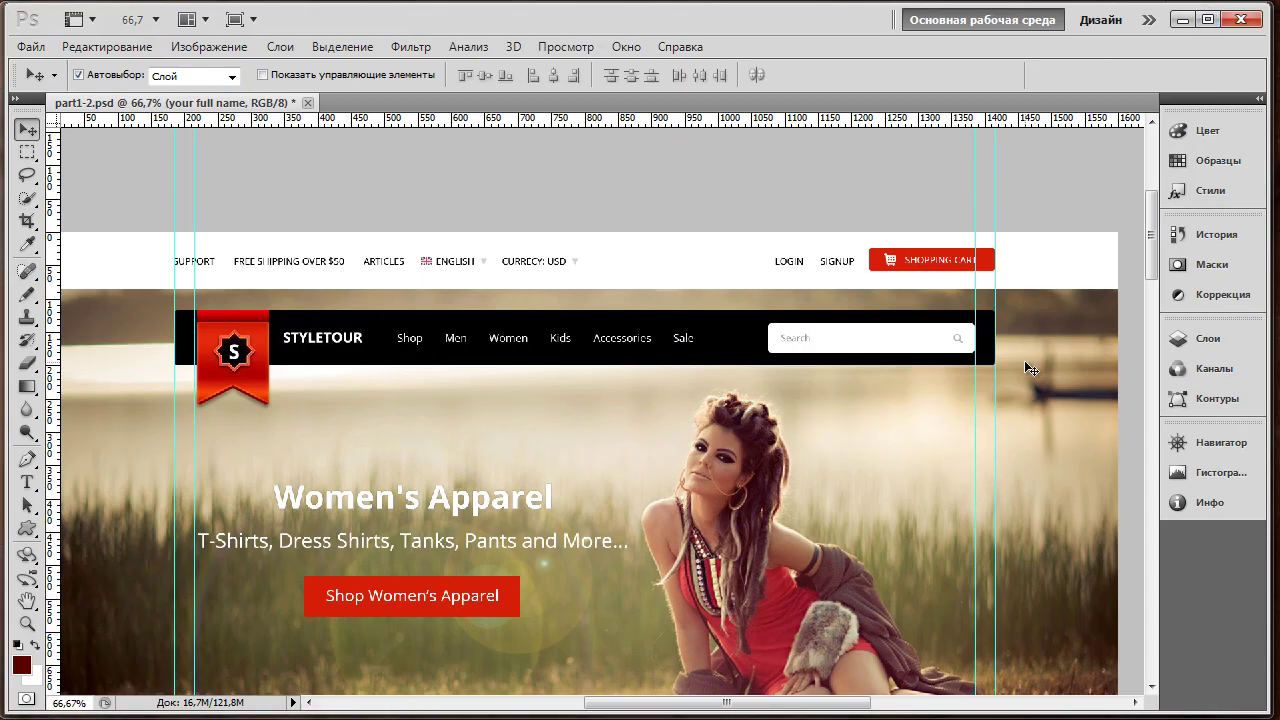